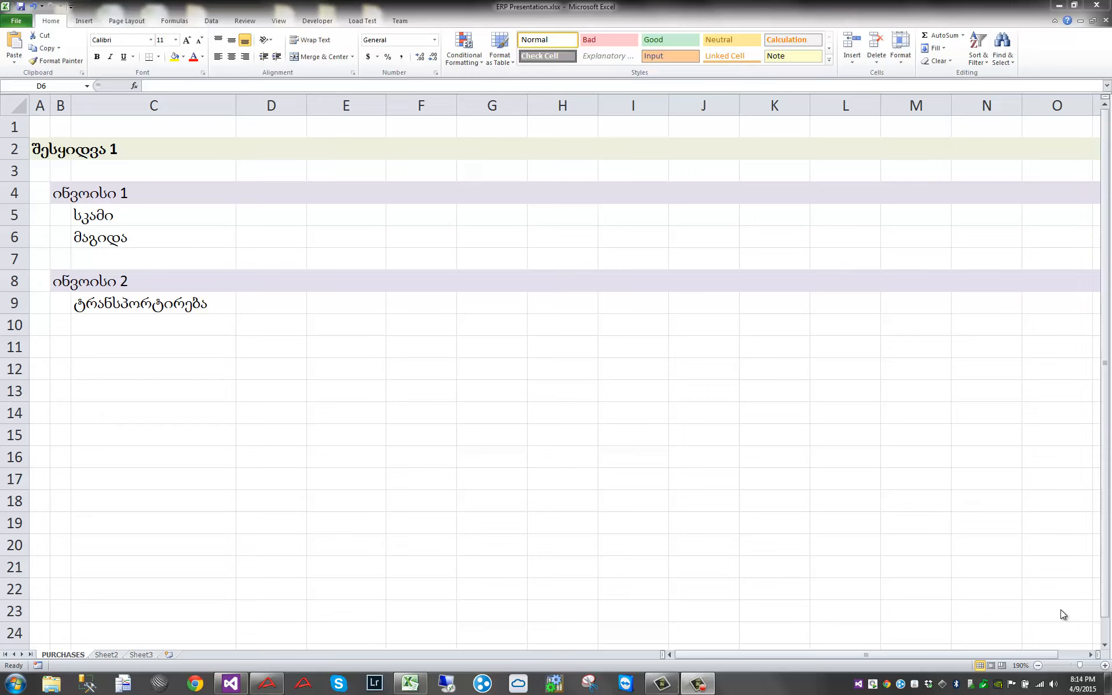
click(310, 152)
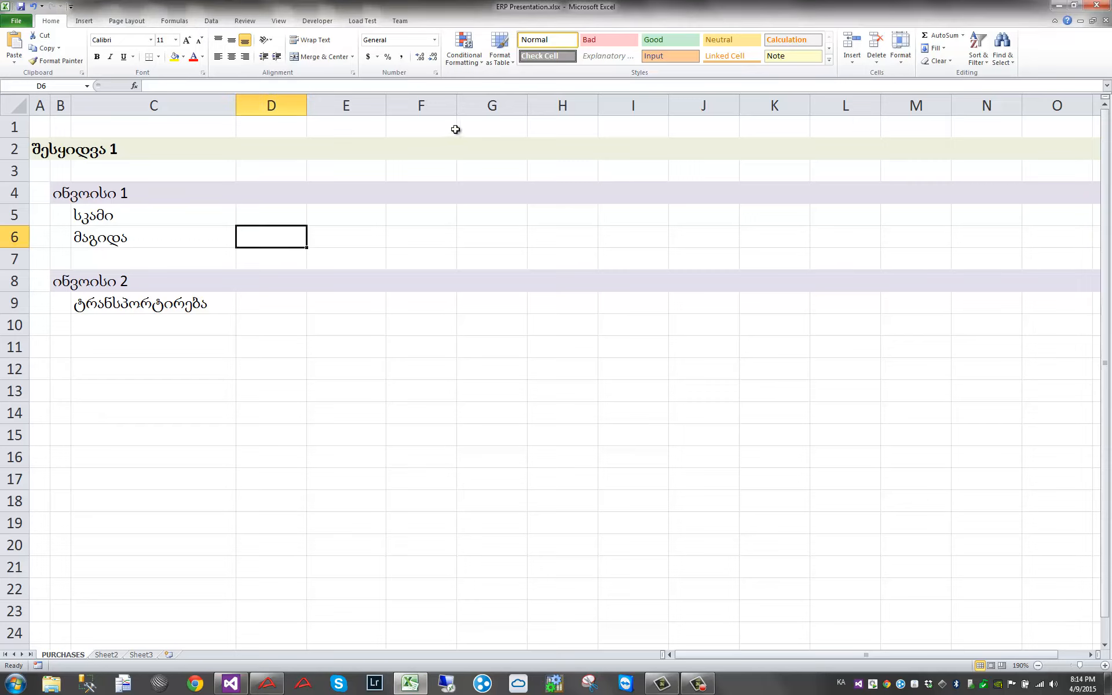
click(280, 149)
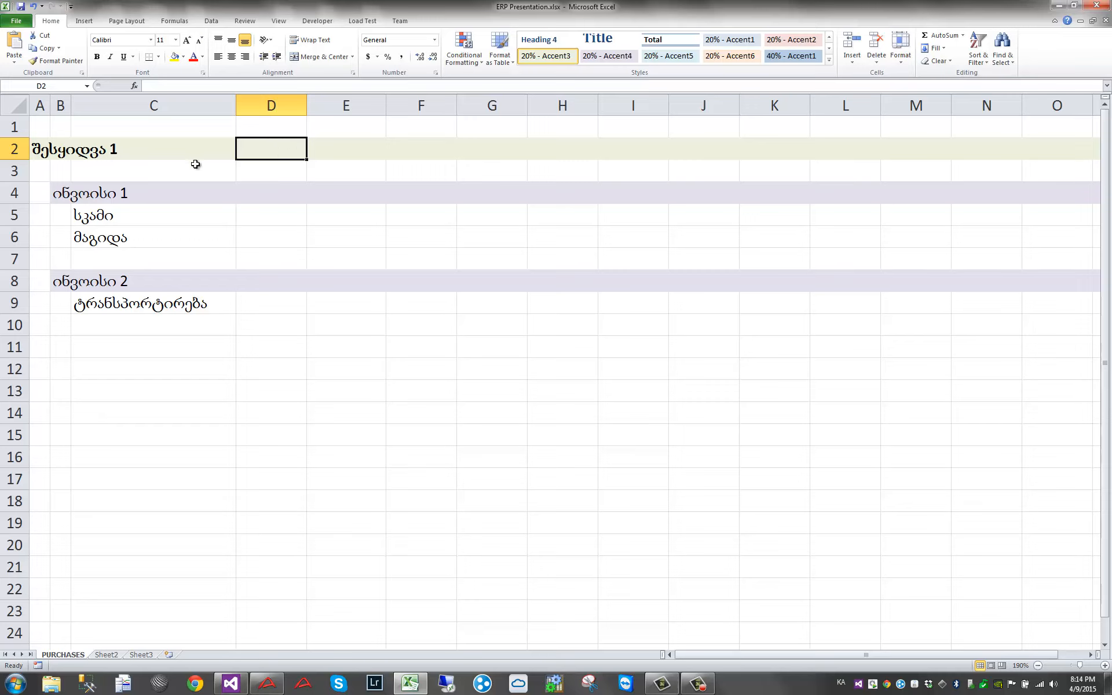
click(263, 196)
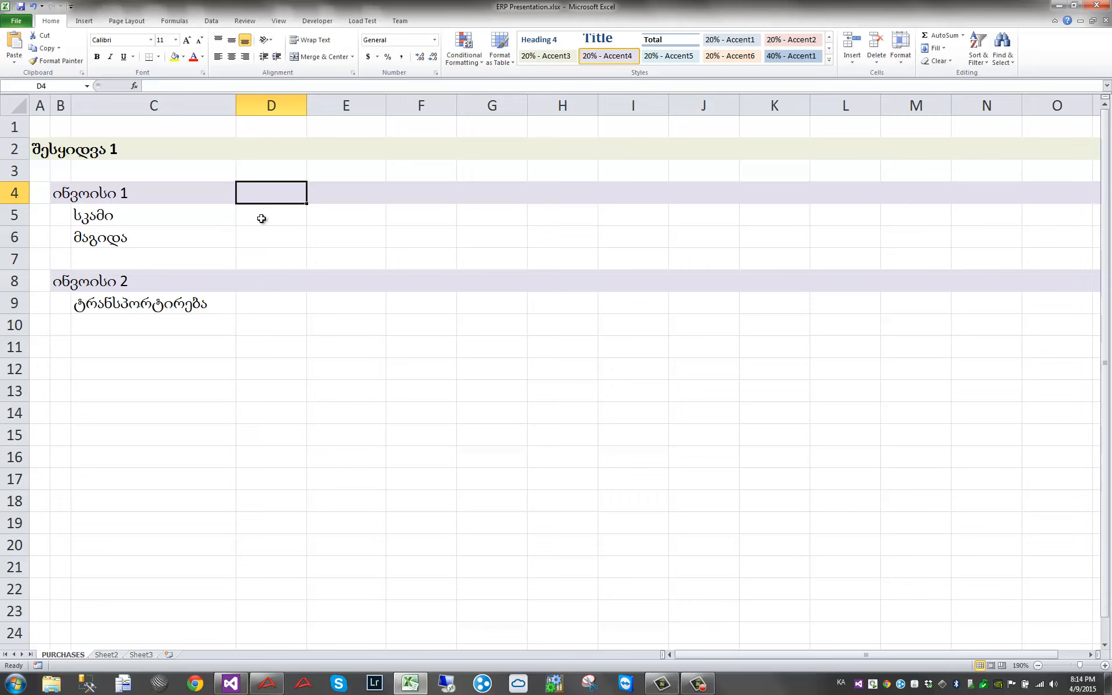
click(347, 217)
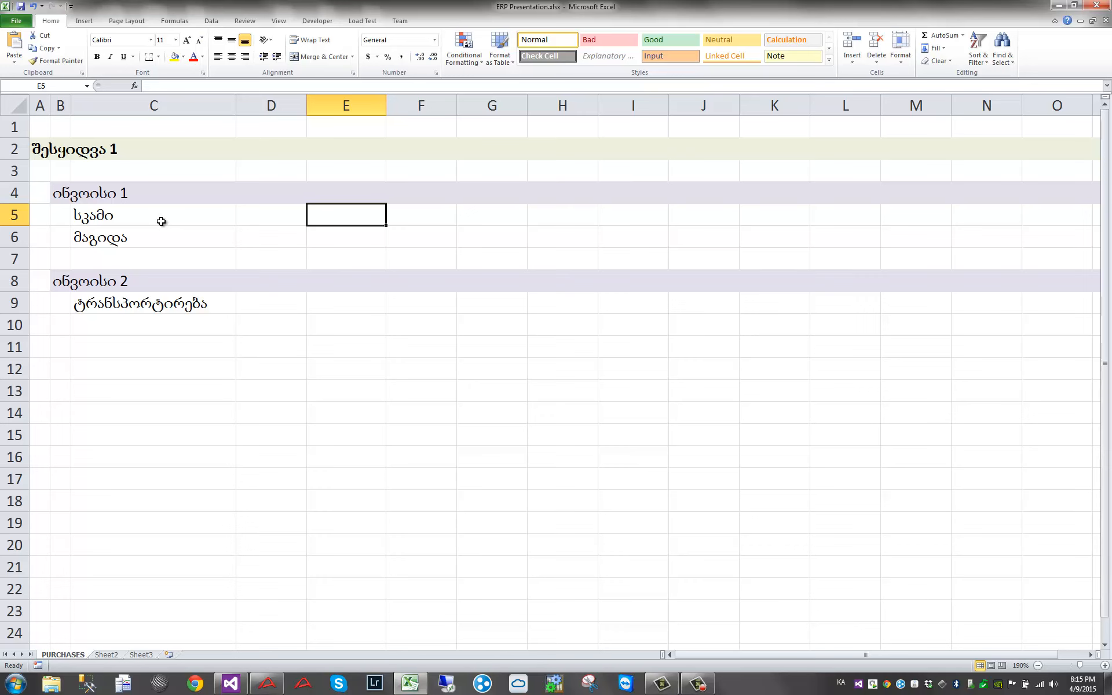
Step: Switch to the ALIVE ERP program and open the purchase register (შესყიდვების რეესტრი) in a maximized window
click(268, 684)
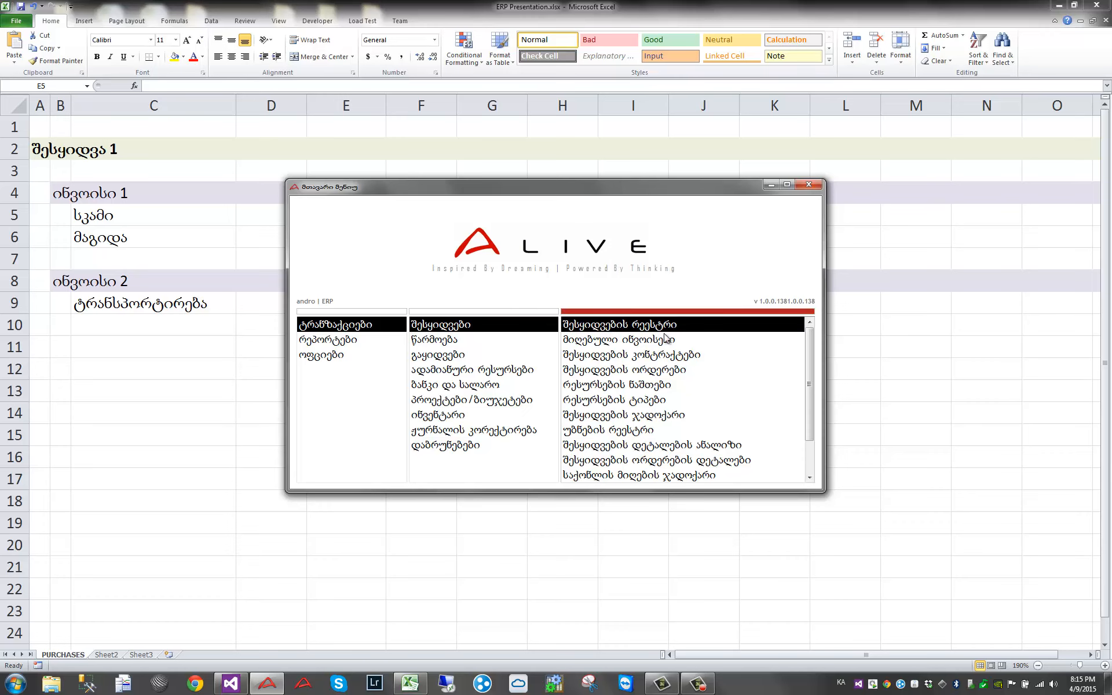
double_click(720, 325)
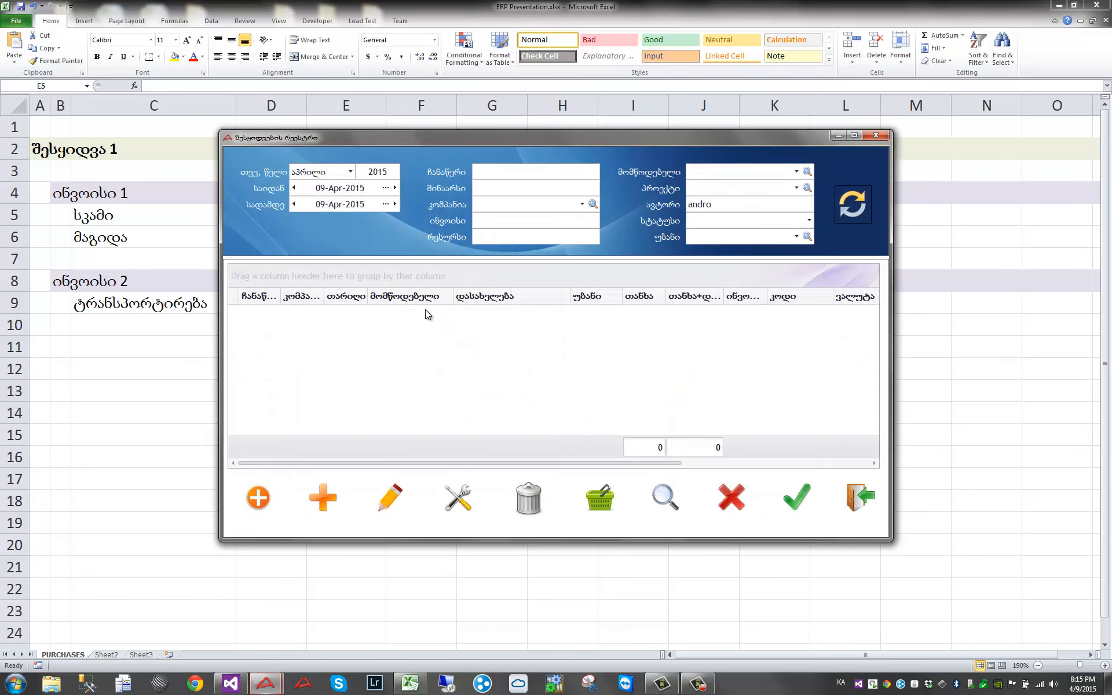
click(856, 137)
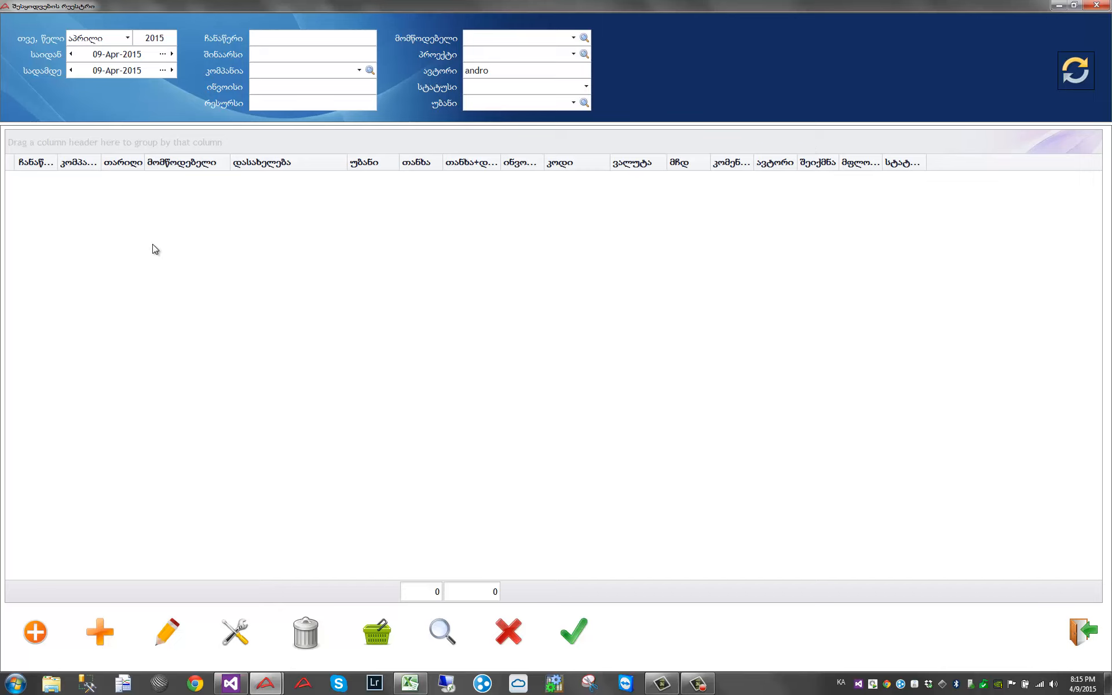
Step: Create and save a new purchase record dated 09-Apr-2015 with the comment "საოფისე ავეჯი"
click(35, 632)
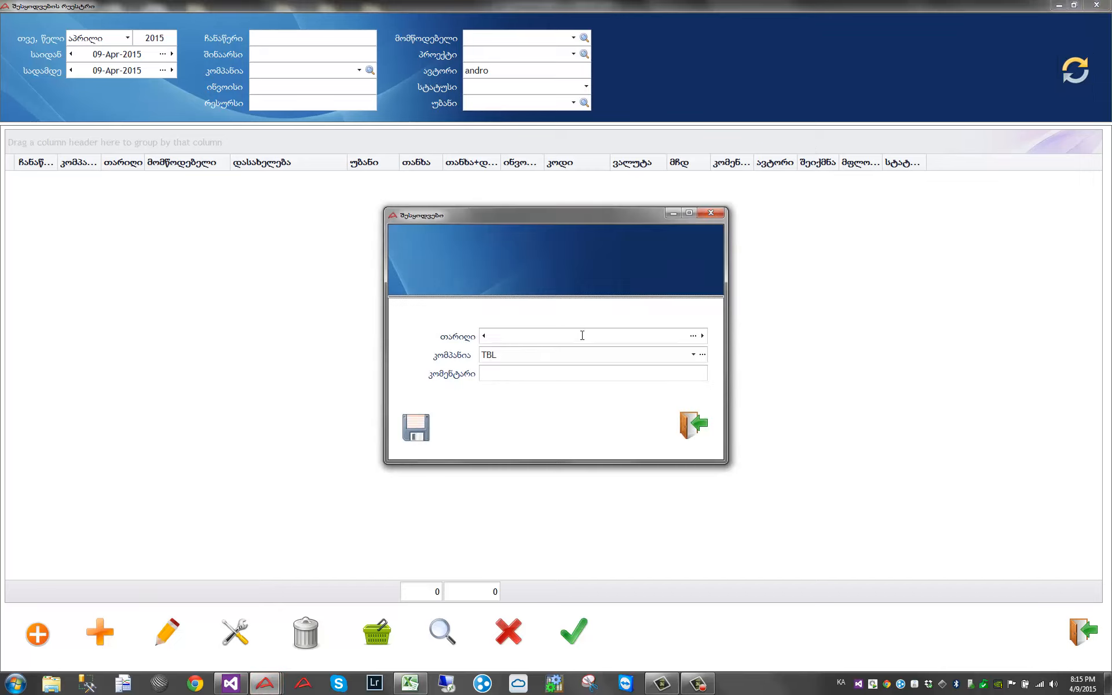
click(693, 336)
click(613, 432)
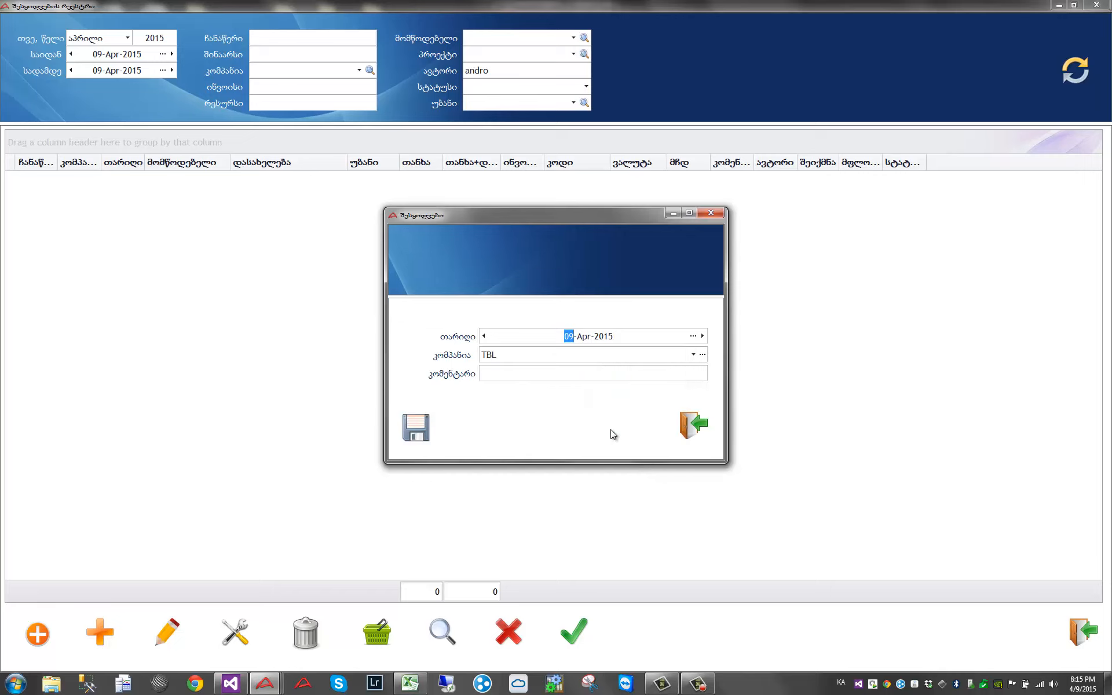
click(490, 357)
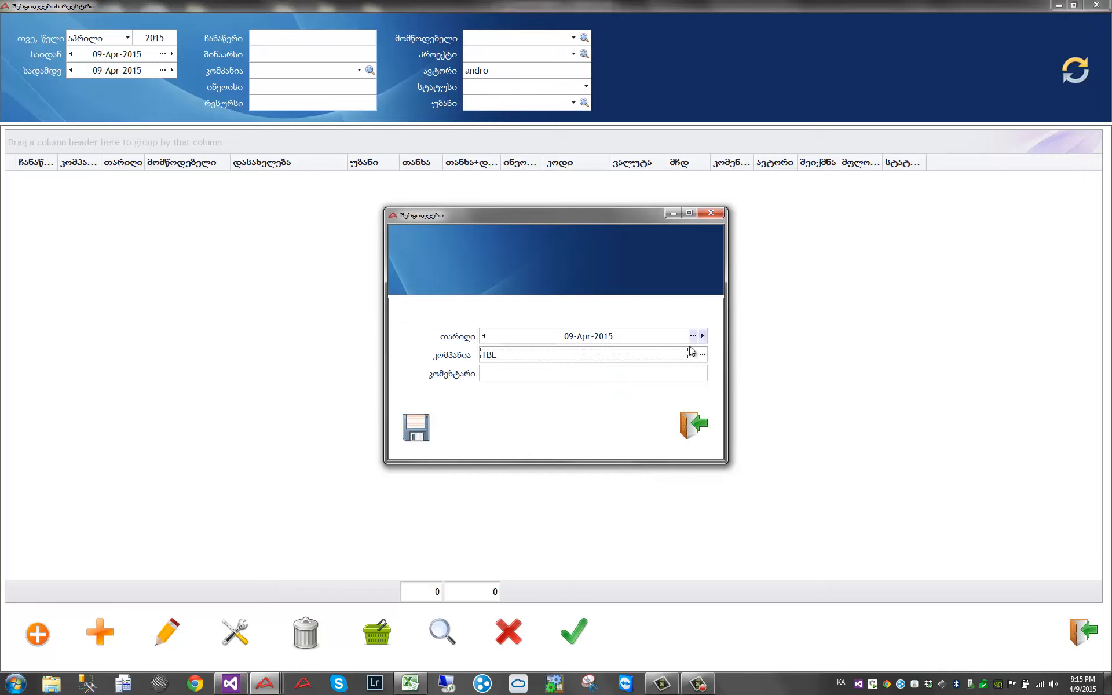
click(512, 373)
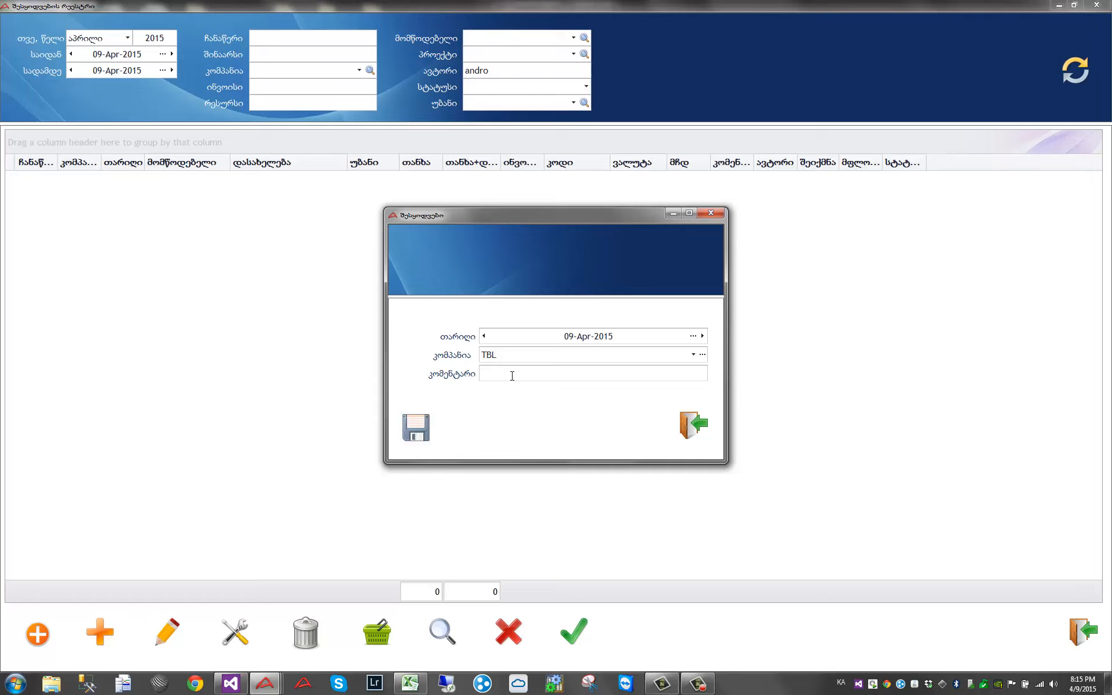
text(საოფისე ავეჯი)
click(415, 427)
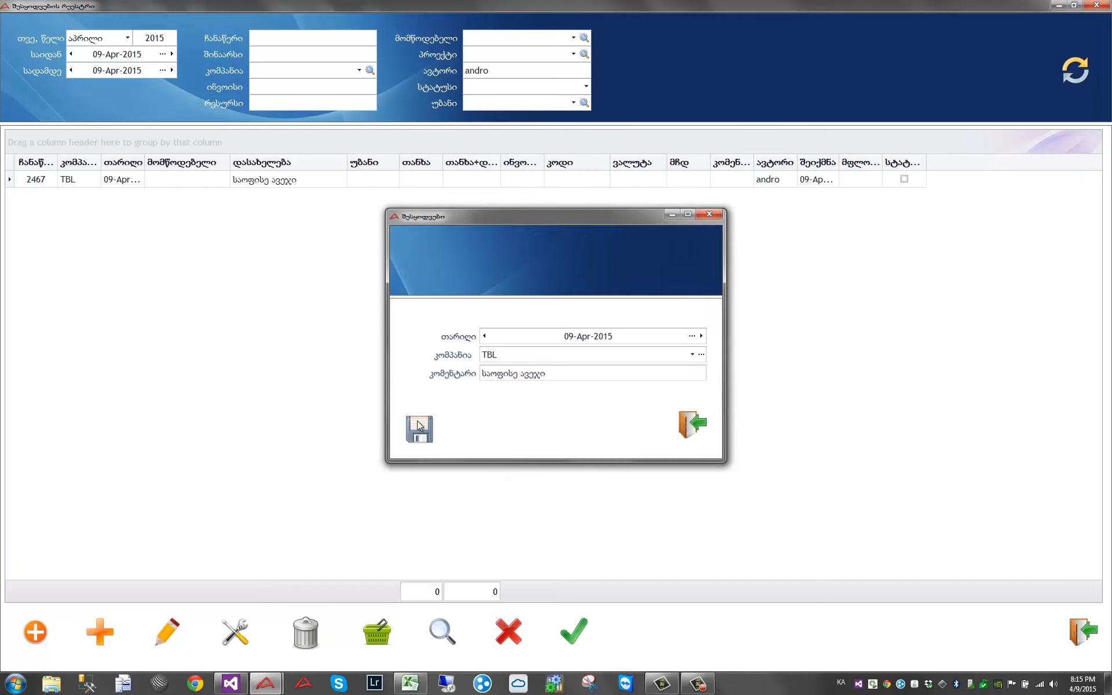
Step: Widen the date column in the purchase list to fit the full date, and sort the list by supplier
click(322, 187)
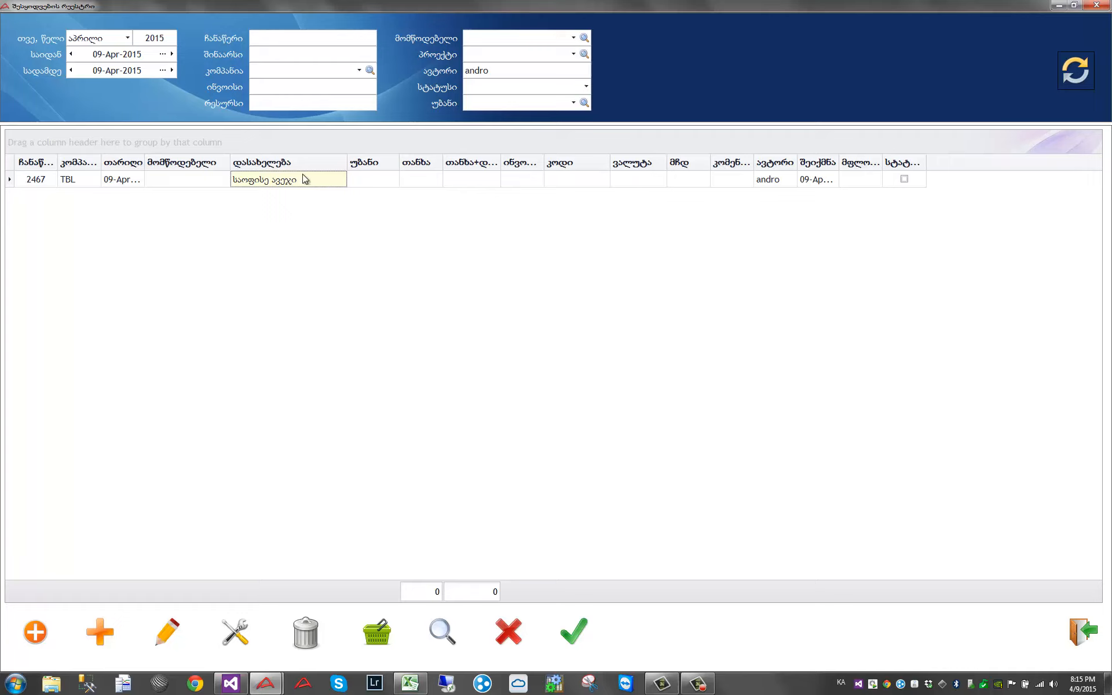
click(147, 162)
click(164, 177)
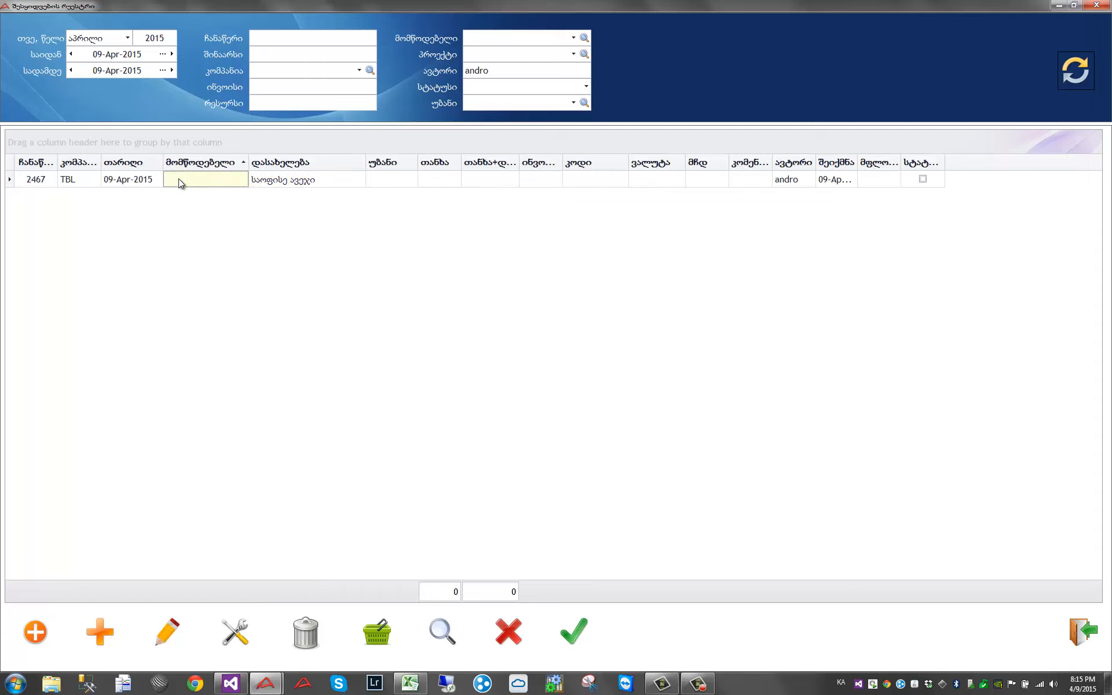
click(115, 181)
click(280, 182)
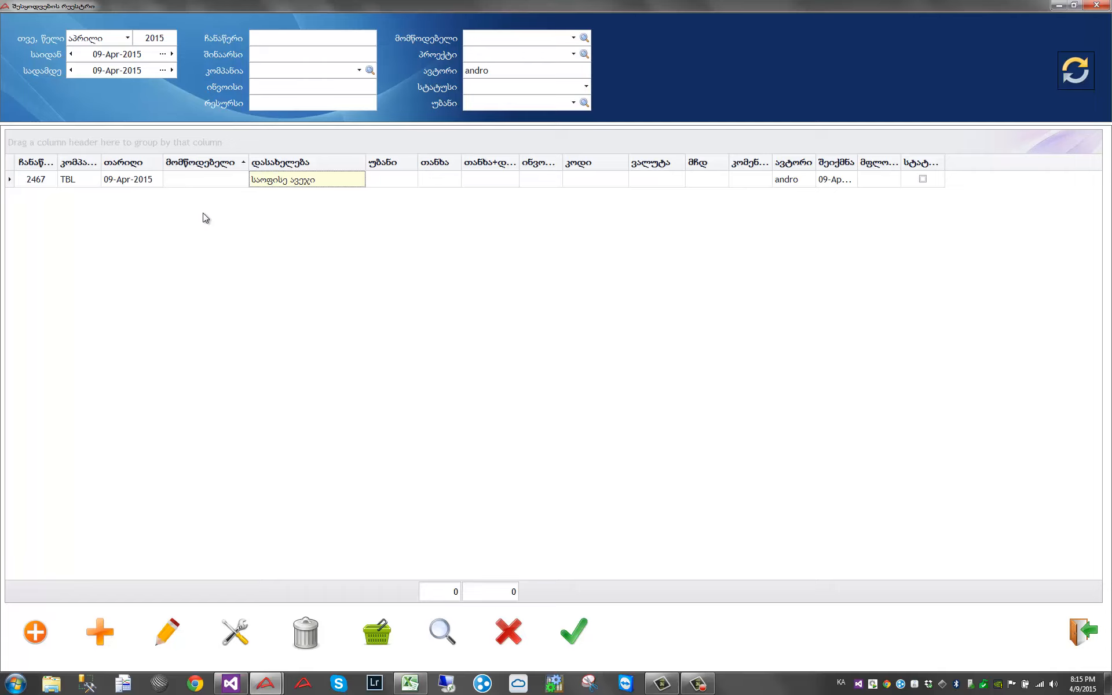
Step: Open the received invoices register for the new purchase and enlarge its window to fit all columns
click(238, 637)
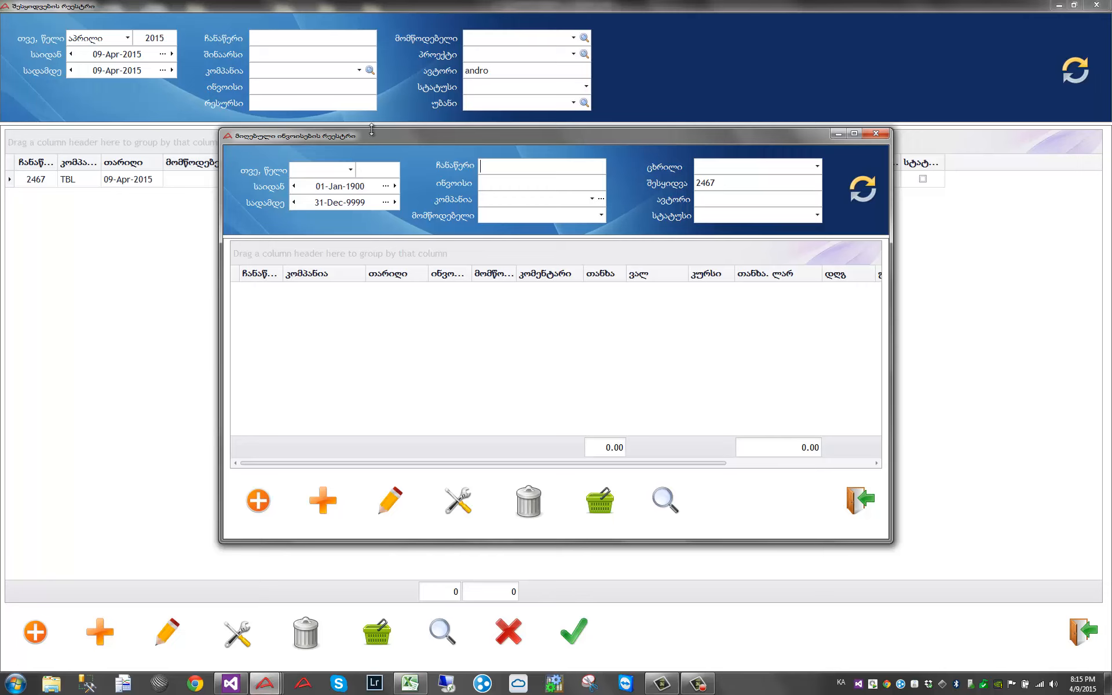
drag(282, 124, 148, 84)
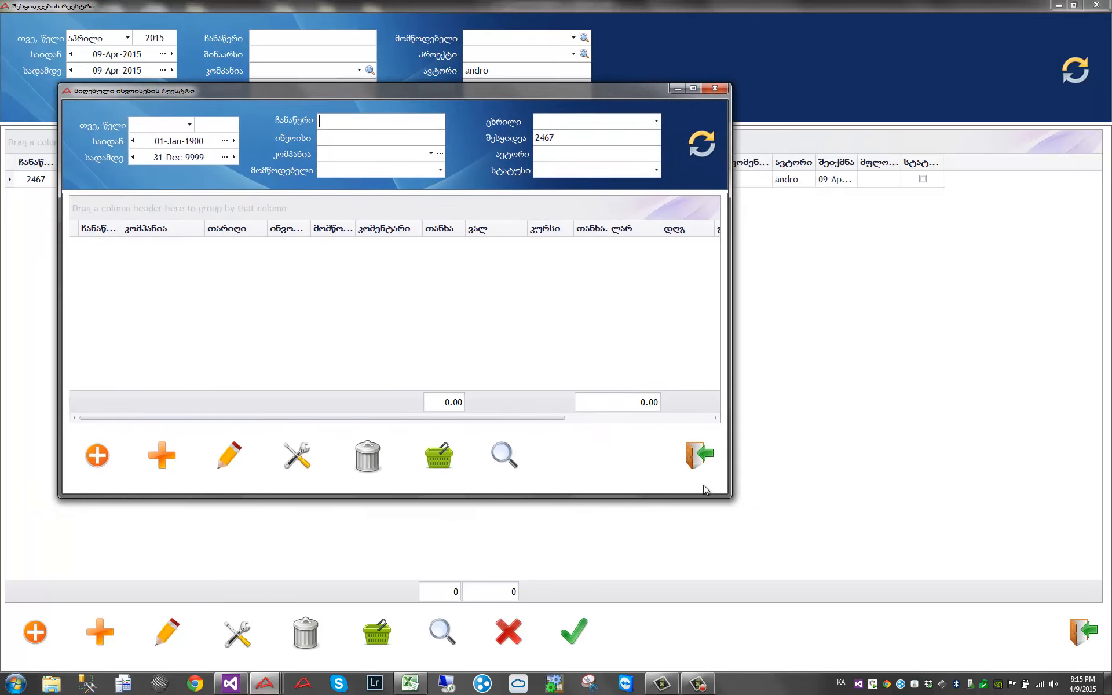
drag(726, 494, 981, 542)
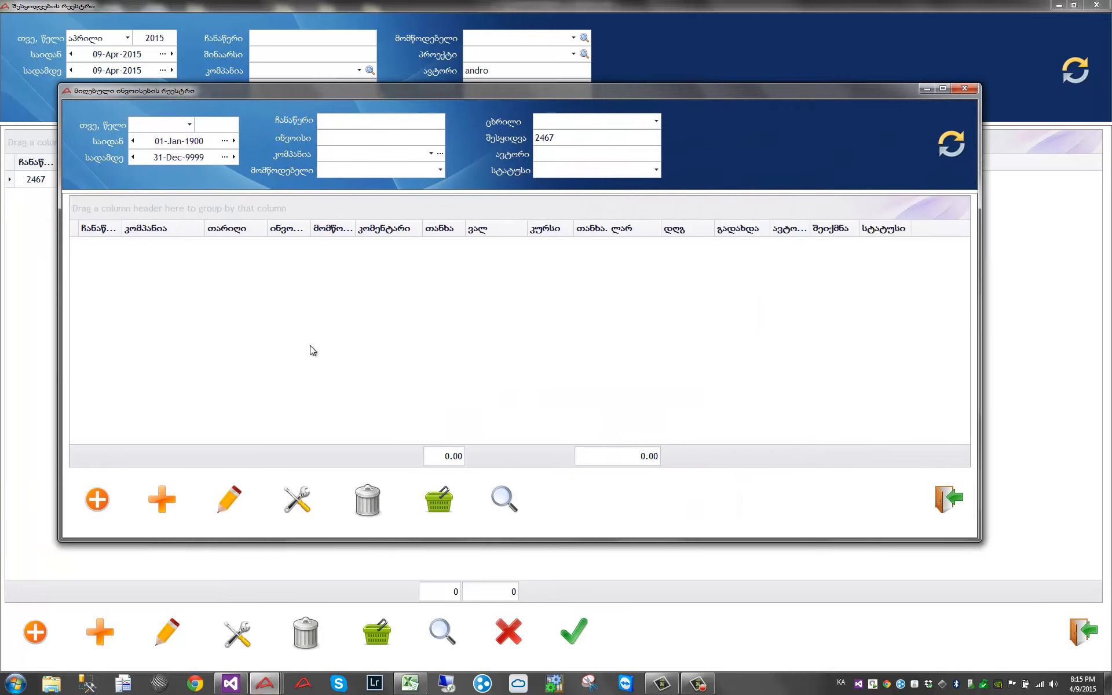
Step: Start a new received invoice for the purchase and set its supplier to ოქროს თევზი
click(94, 503)
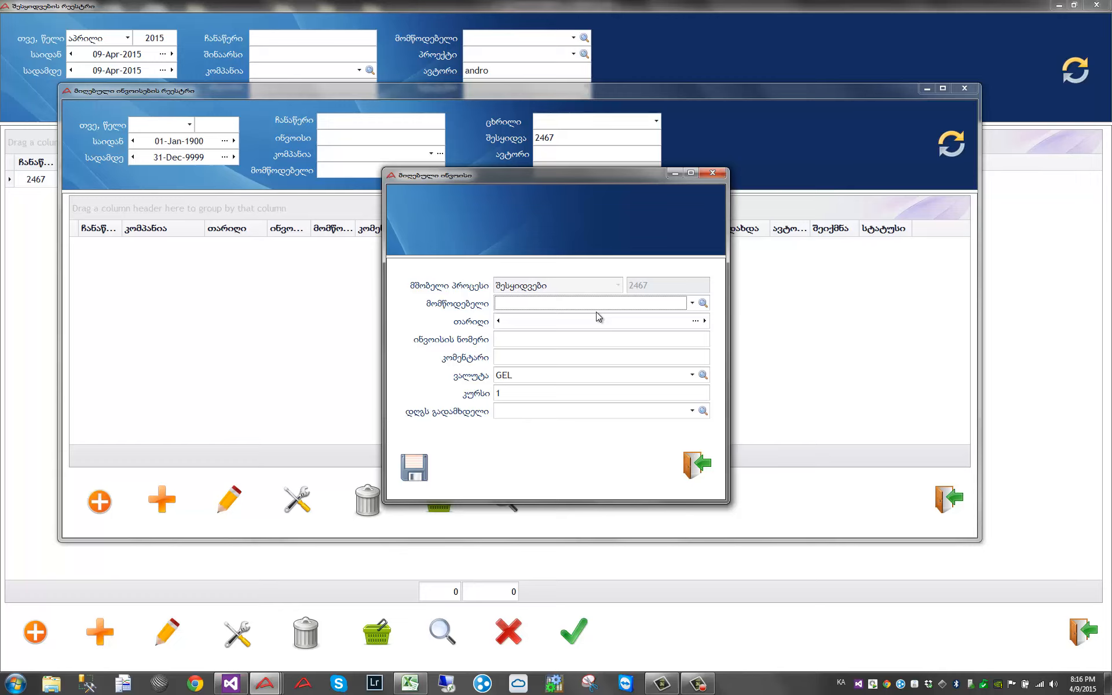
text(ოქროს თევზი)
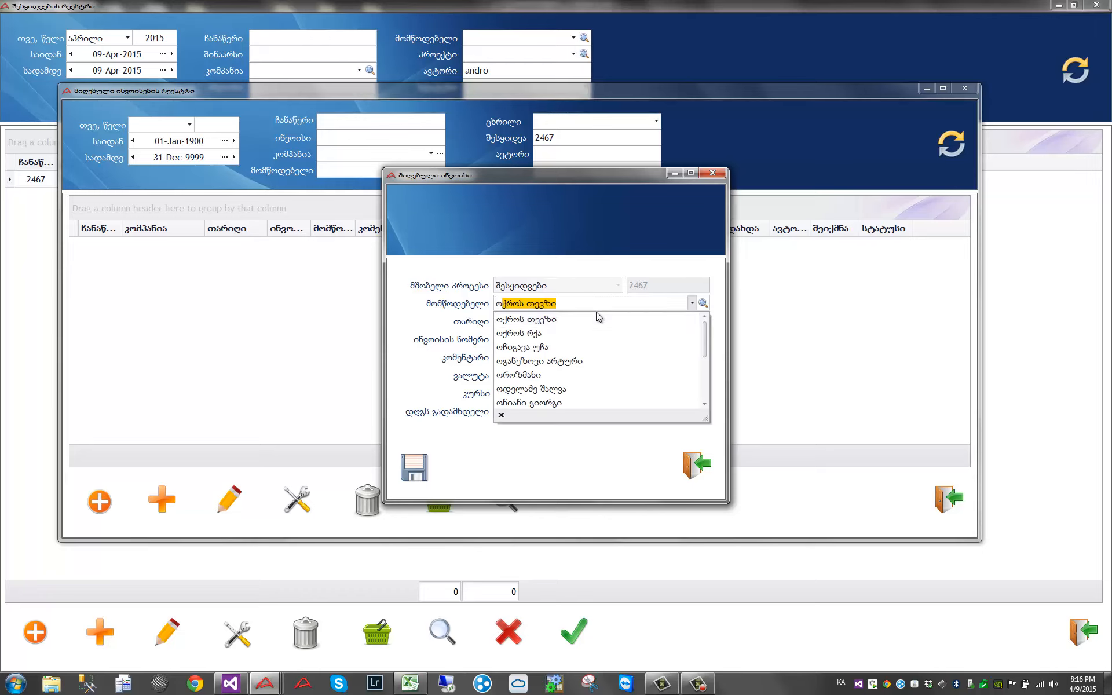
drag(707, 418, 853, 582)
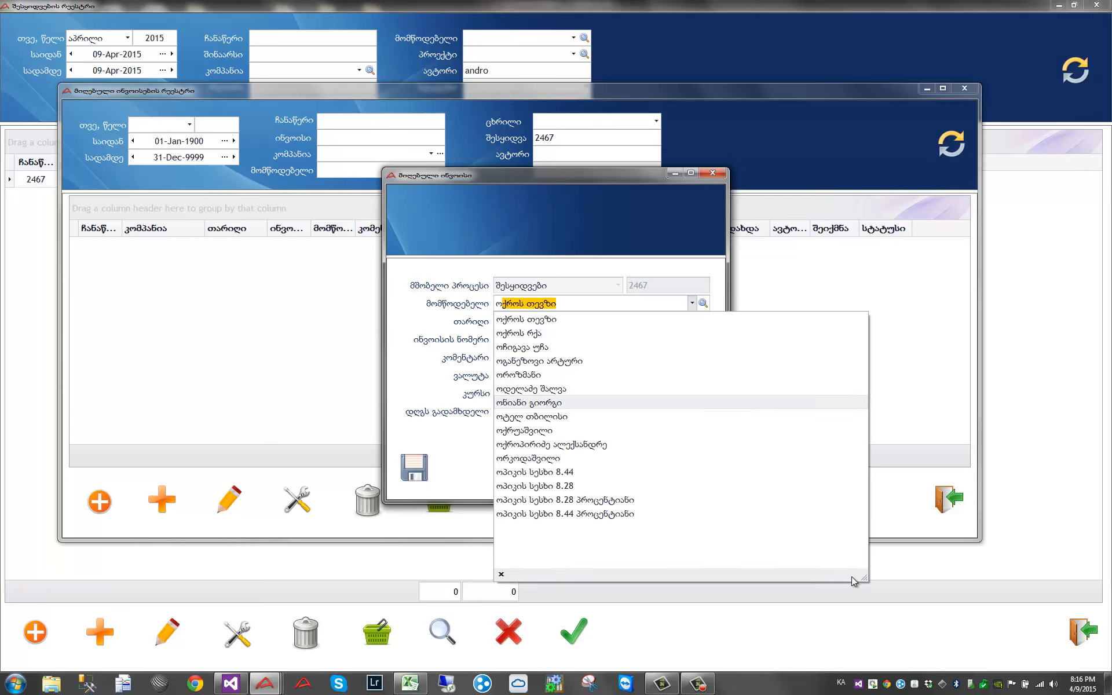
click(589, 302)
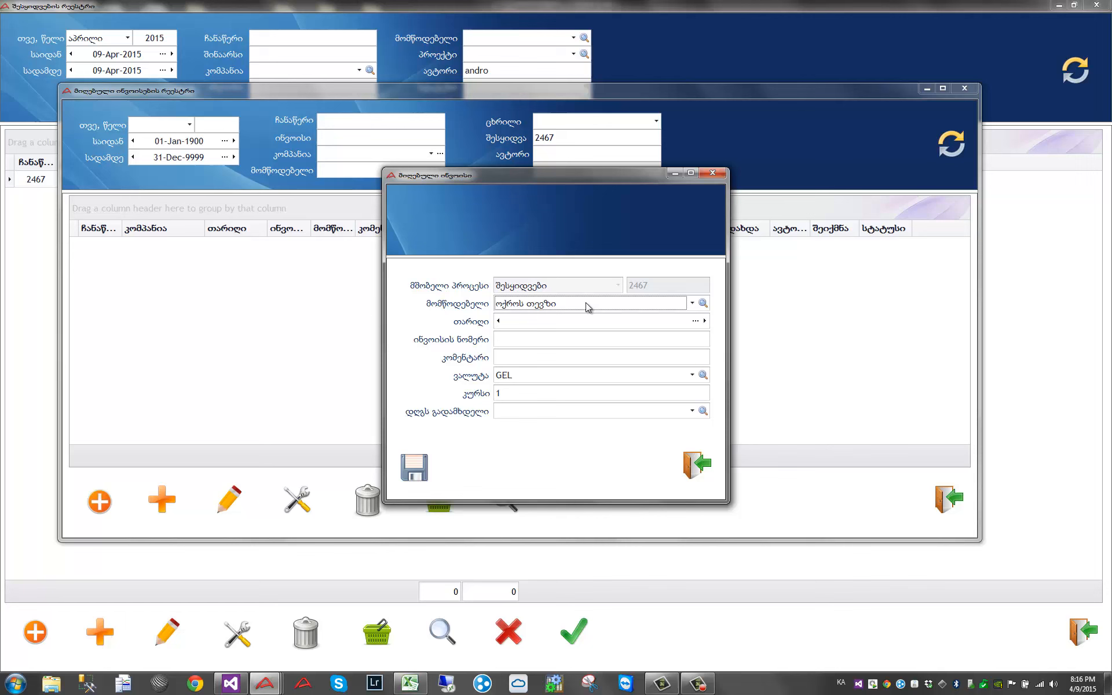
Step: Open the supplier and client register from the invoice's supplier field and filter it by the name "ოფი"
click(703, 304)
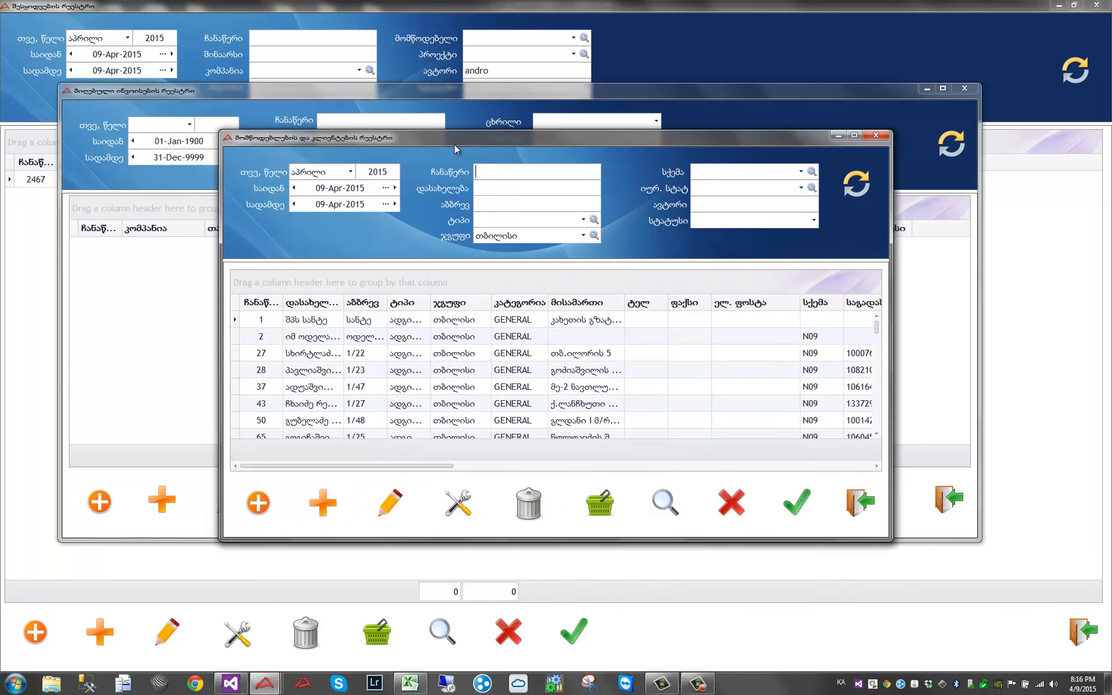
double_click(456, 142)
scroll(243, 306, down, 8)
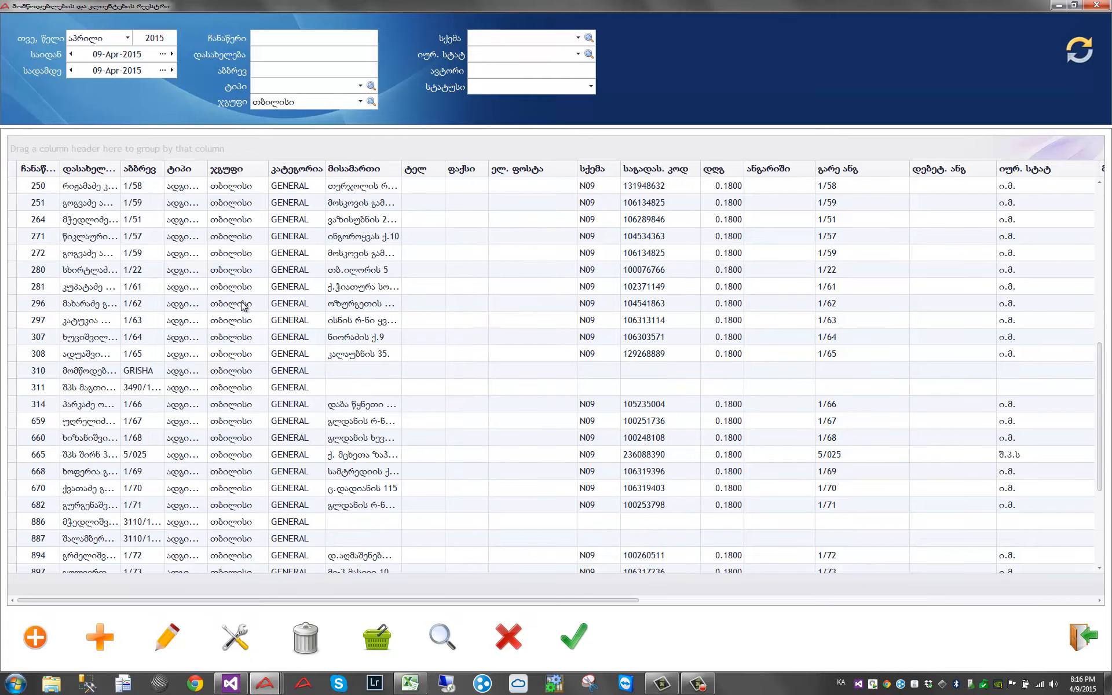
scroll(243, 305, up, 8)
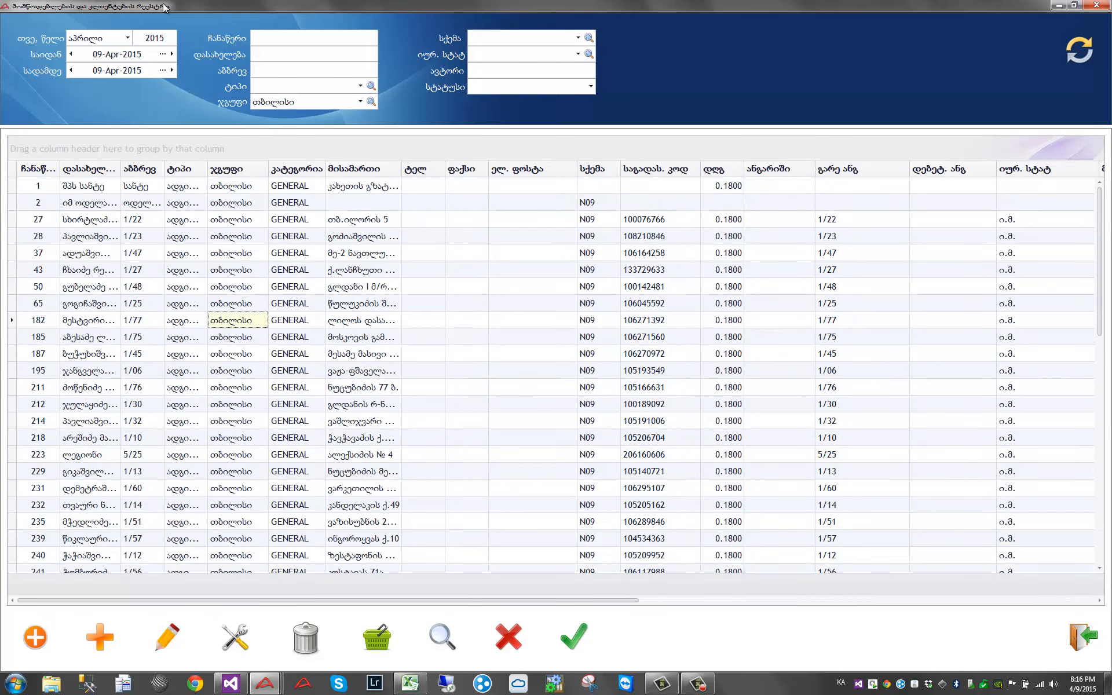
click(274, 54)
text(ოფ)
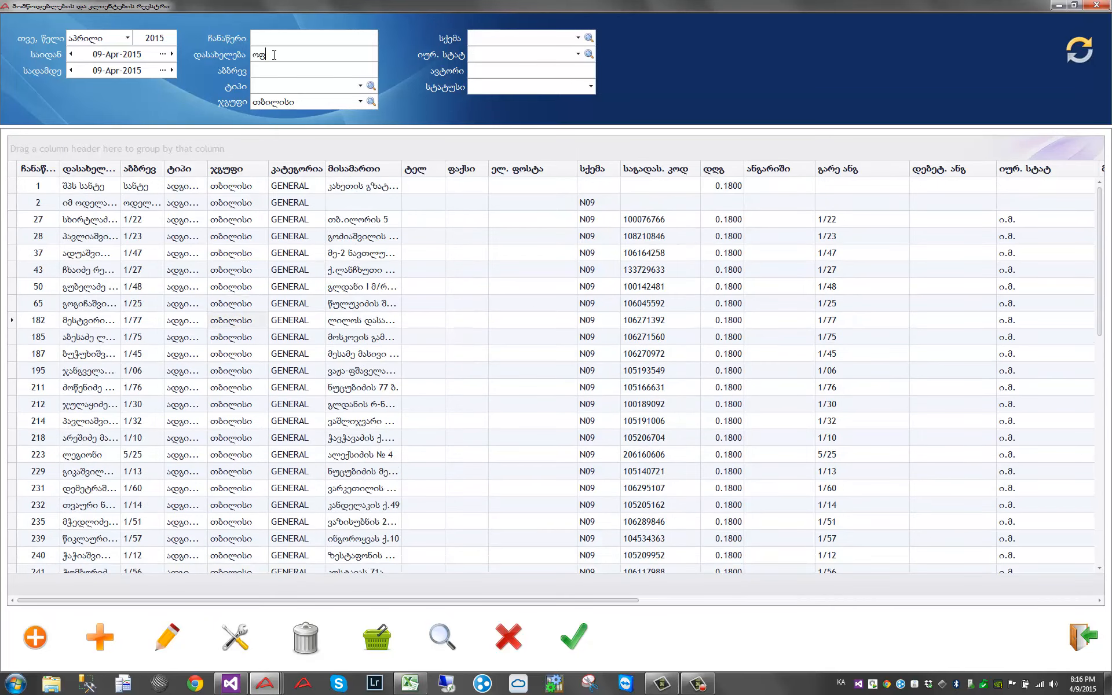
text(ი)
click(1080, 58)
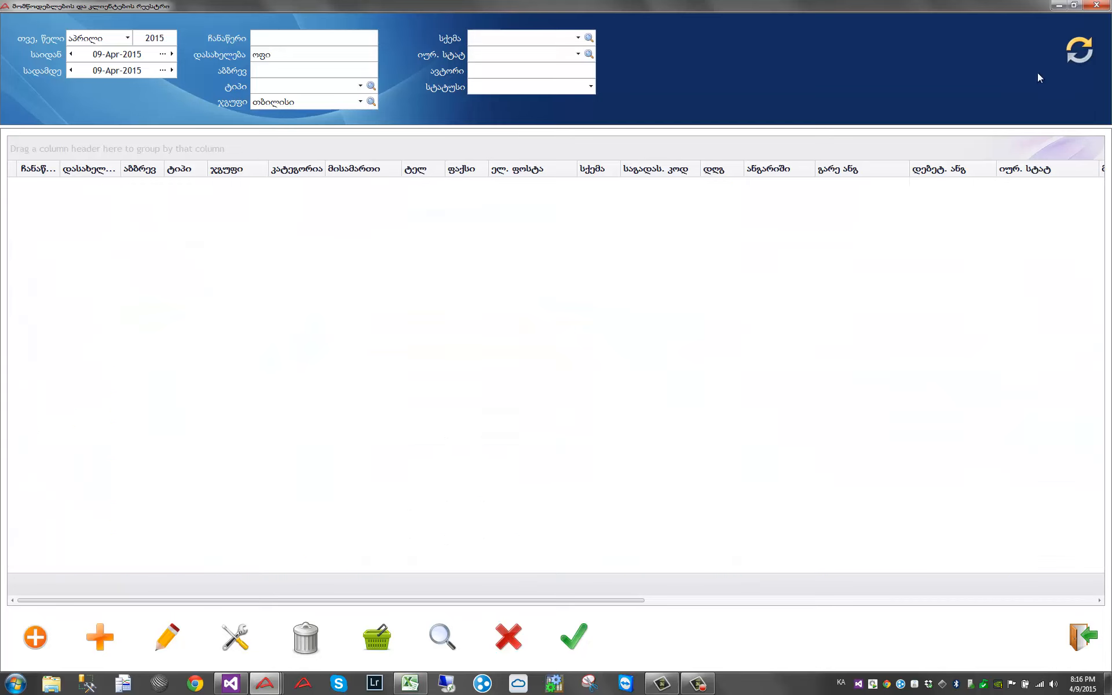
Step: Clear the group filter, refresh the supplier list and widen its name column to read the full names
double_click(313, 102)
key(BackSpace)
click(1079, 56)
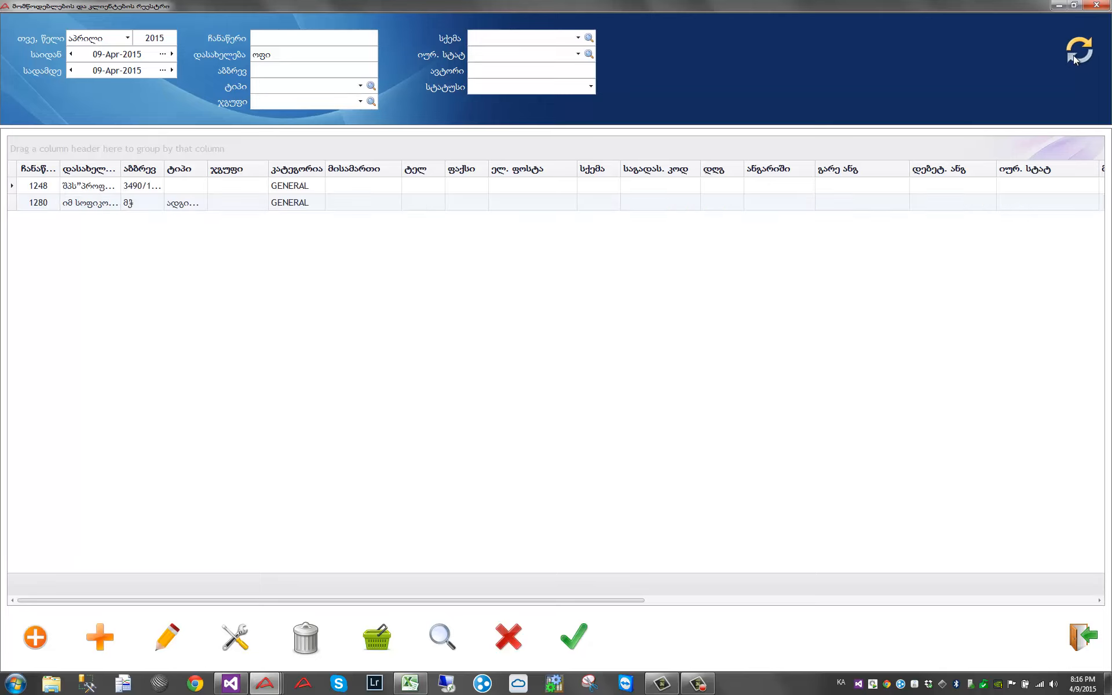
click(143, 202)
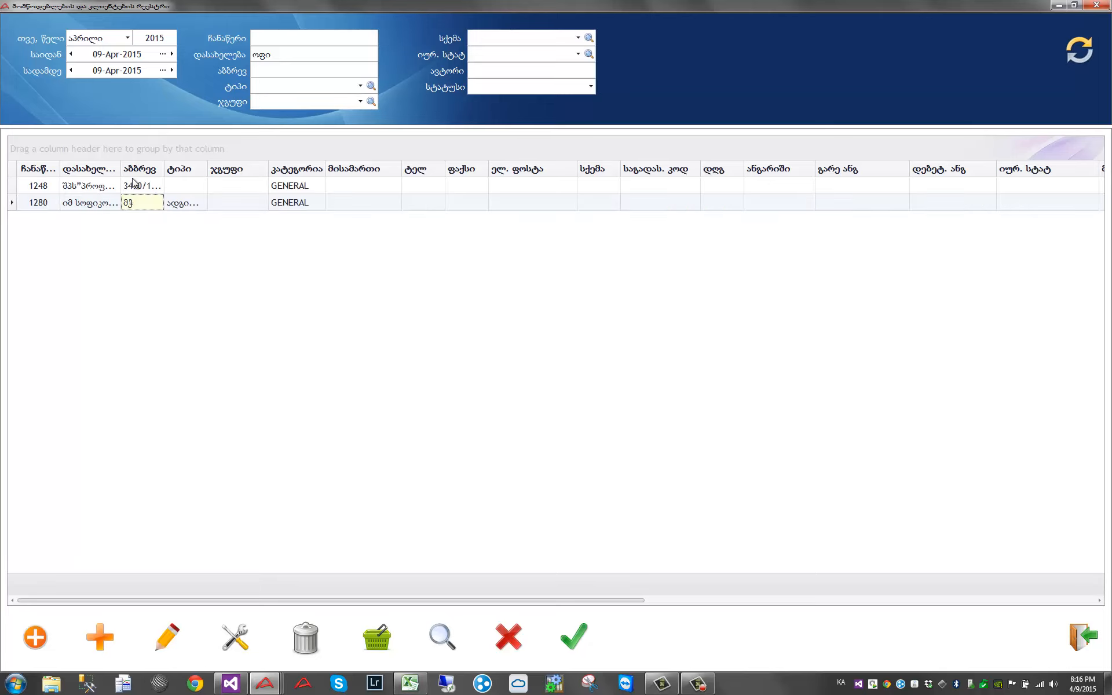
drag(120, 169, 189, 171)
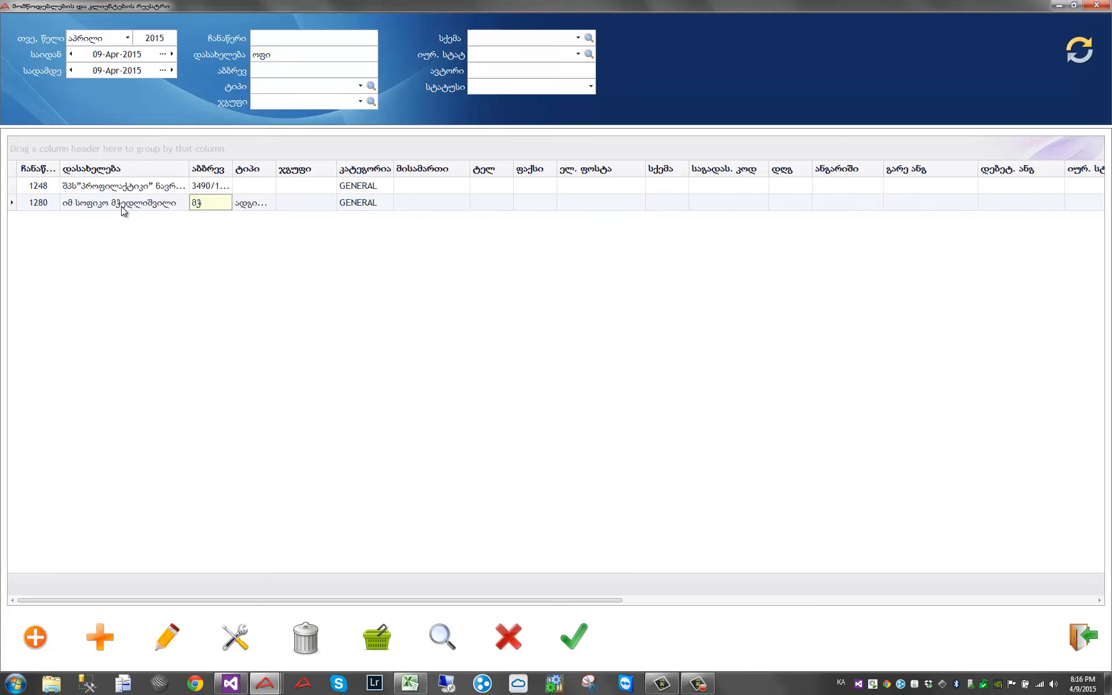
click(290, 56)
Step: Start a new supplier record named "ოფის 1" with the abbreviation OFFICE1 and legal status შ.პ.ს
click(42, 638)
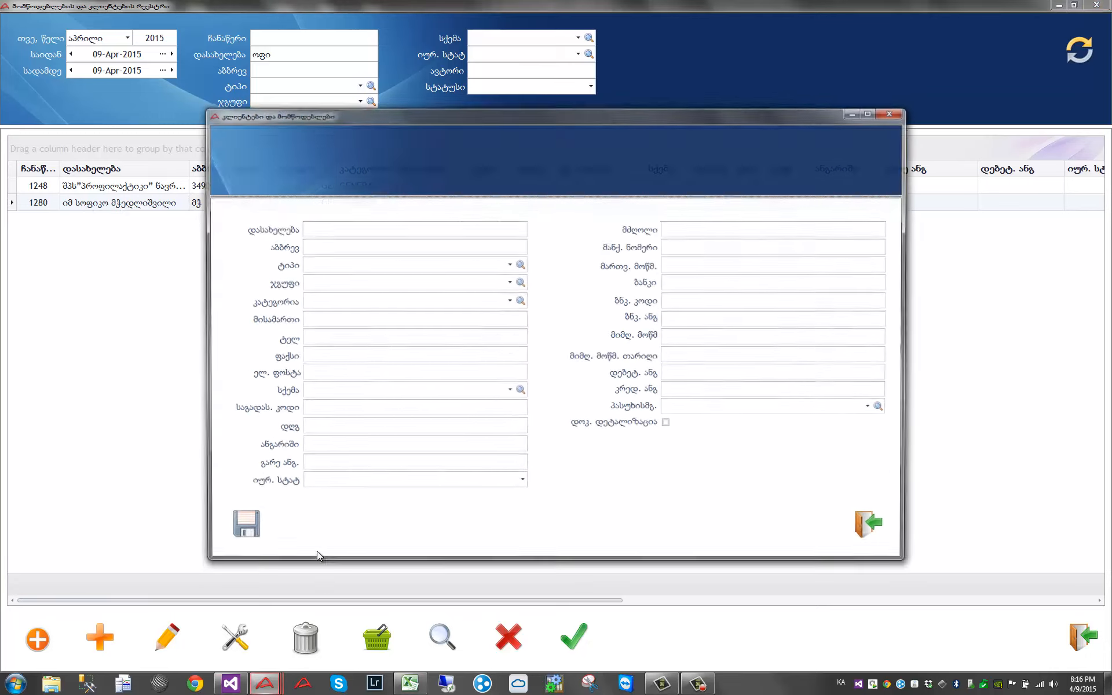
text(ოფ)
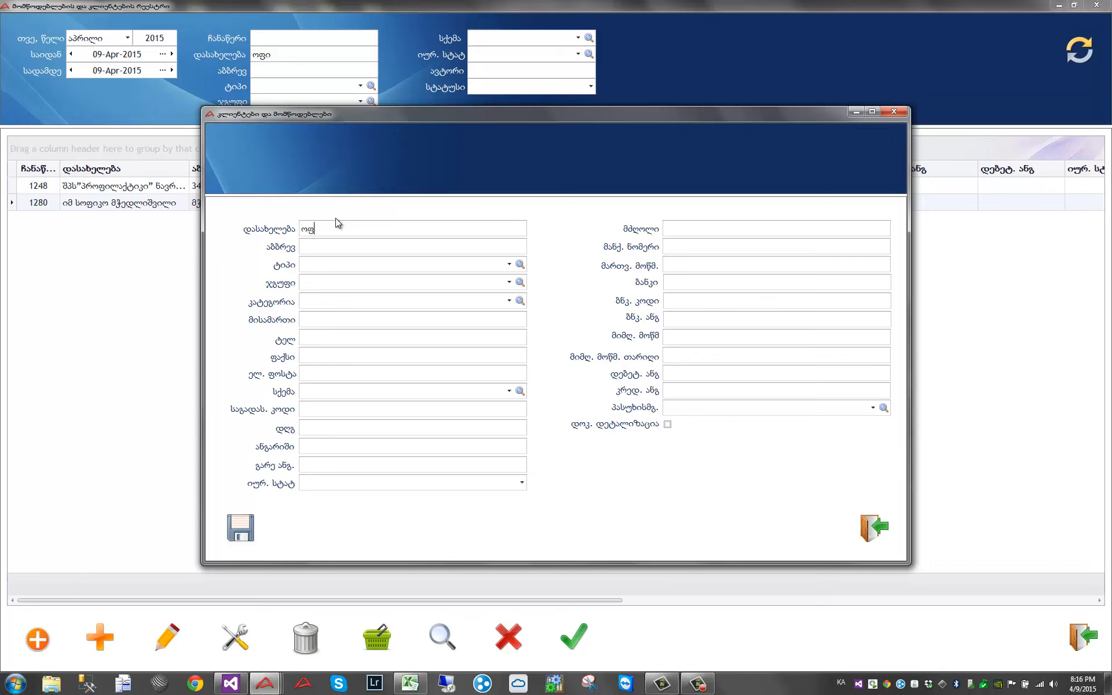
text(ის 1)
key(Tab)
key(alt+shift)
text(OFFICE1)
click(335, 247)
click(518, 485)
click(335, 511)
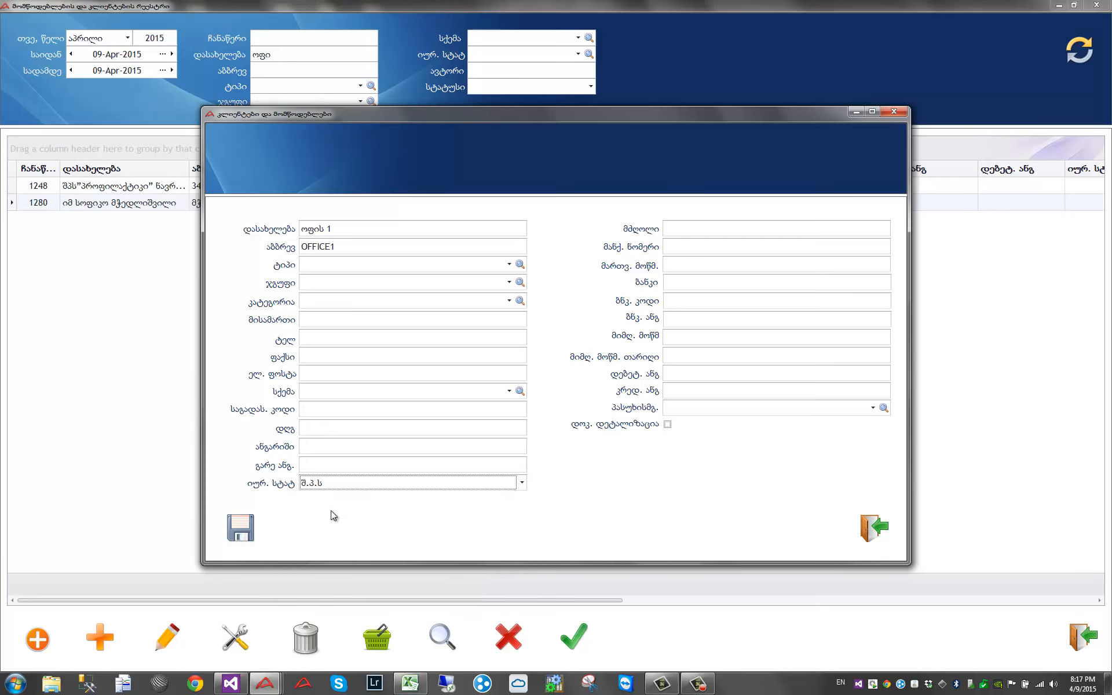
Step: Set the new supplier's type to ადგილობრივი, group to თბილისი and category to GENERAL
click(344, 266)
click(510, 265)
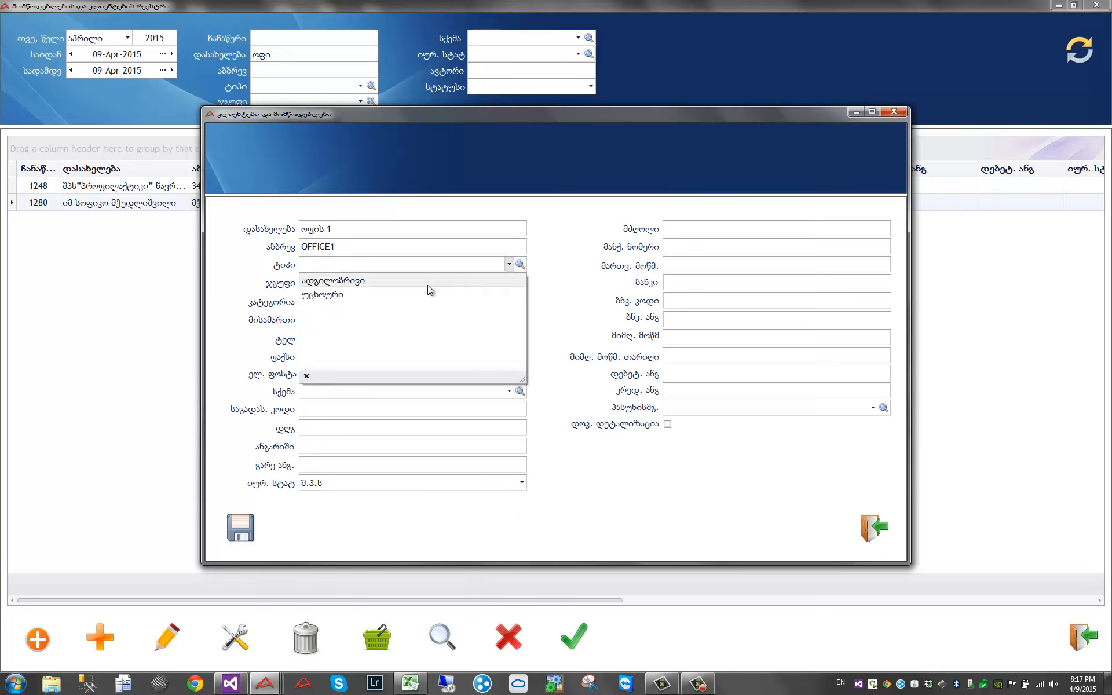
click(429, 281)
click(508, 283)
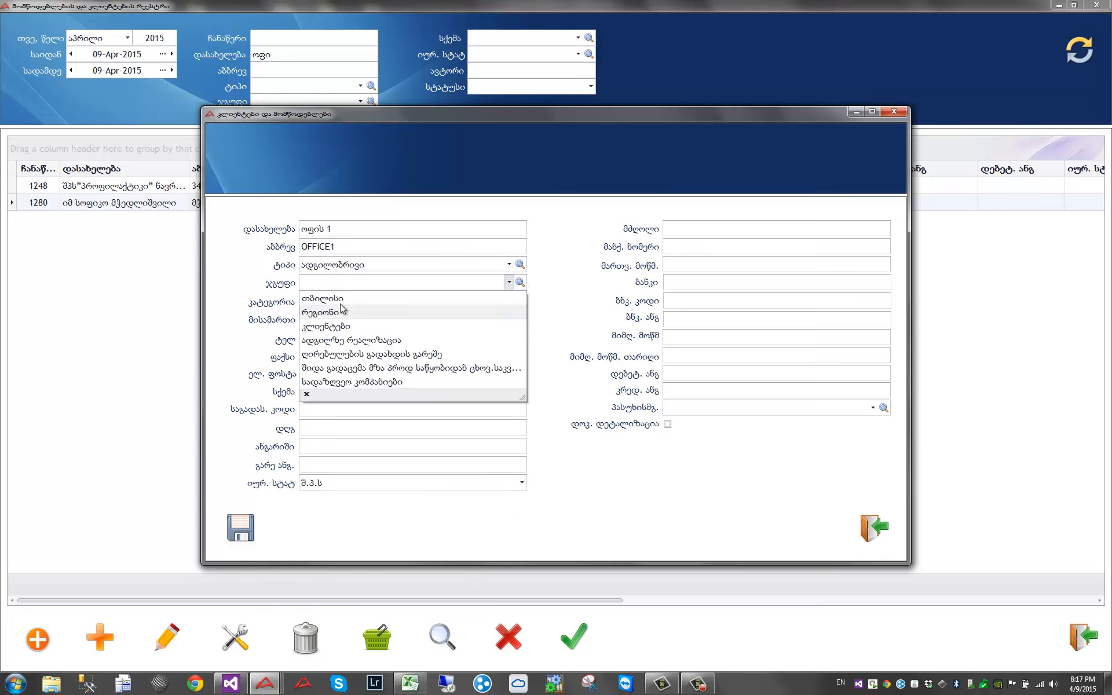
click(307, 298)
click(315, 305)
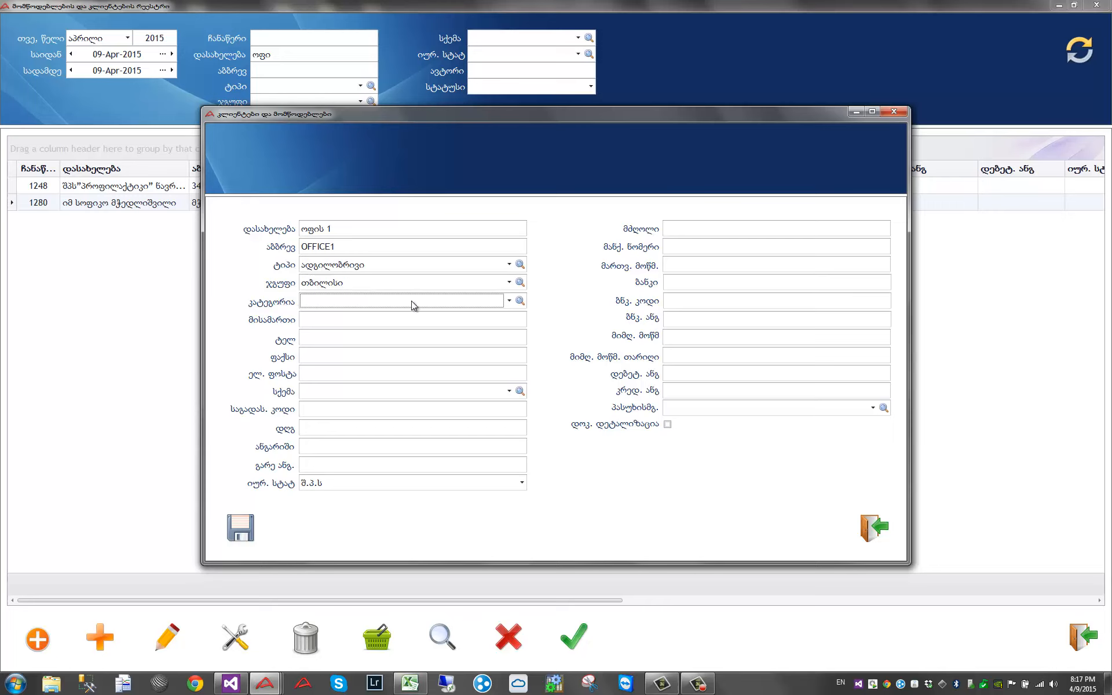
click(510, 301)
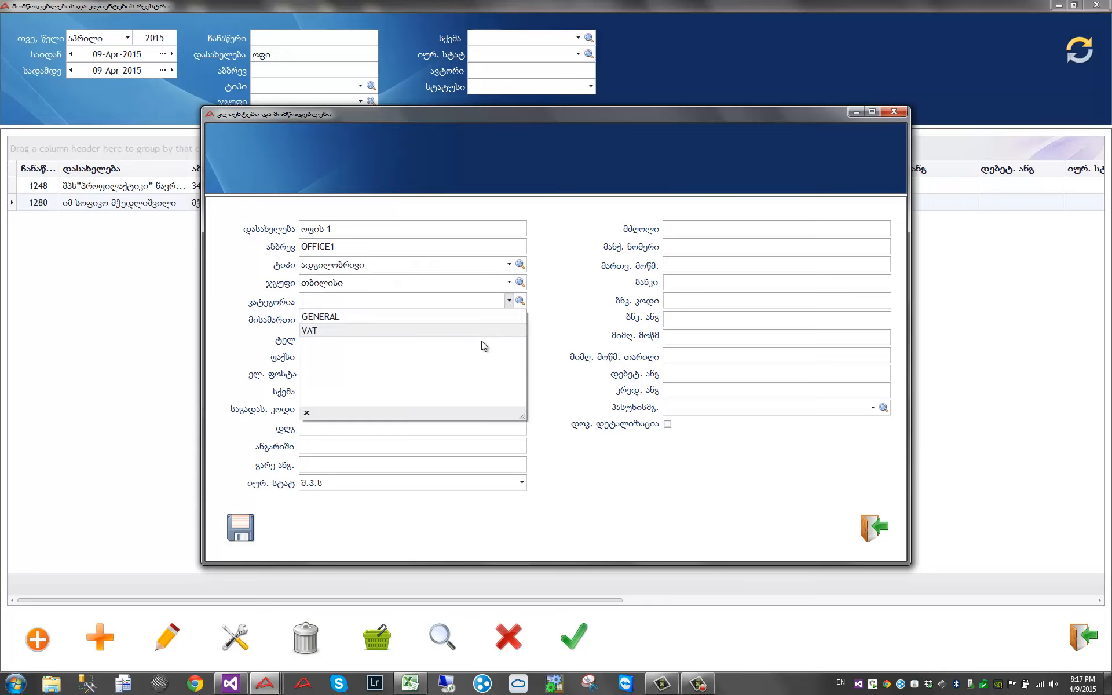
click(345, 316)
click(323, 319)
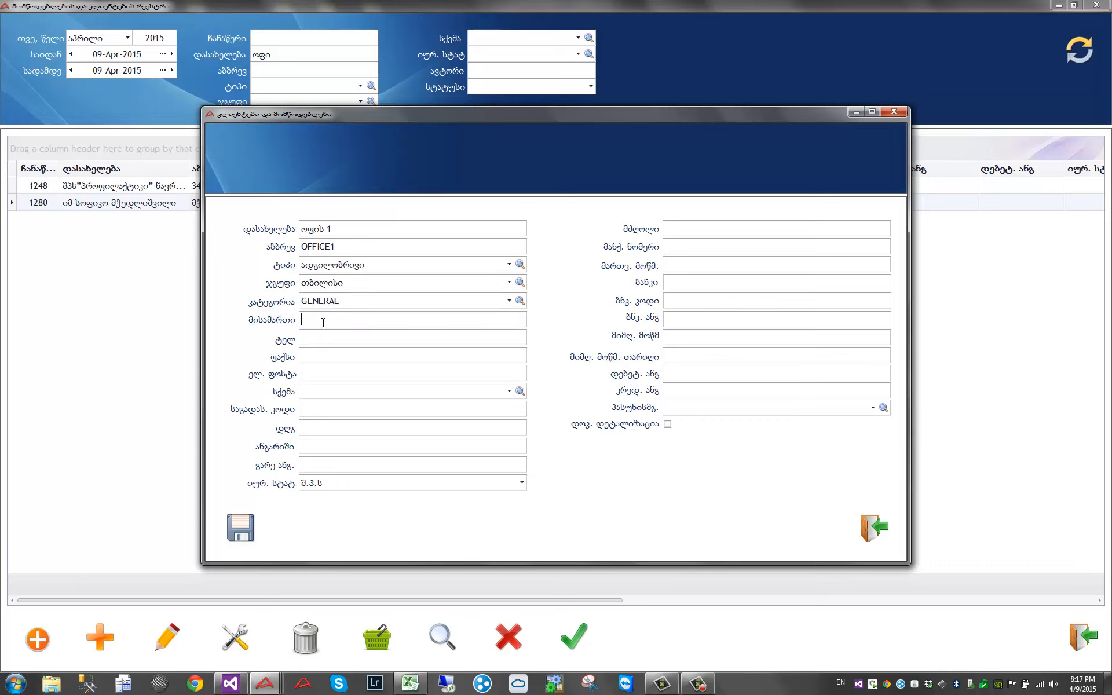
Step: Save the new supplier record and choose ოფის 1 as the received invoice's supplier
click(462, 394)
click(696, 387)
click(717, 246)
click(243, 531)
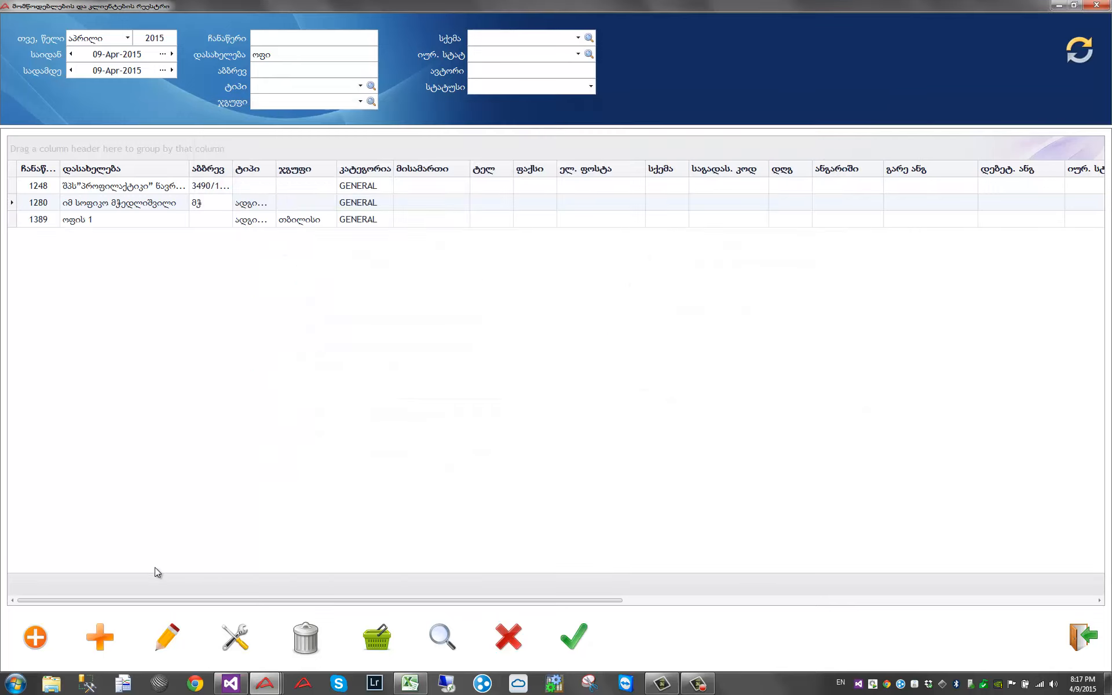
click(127, 225)
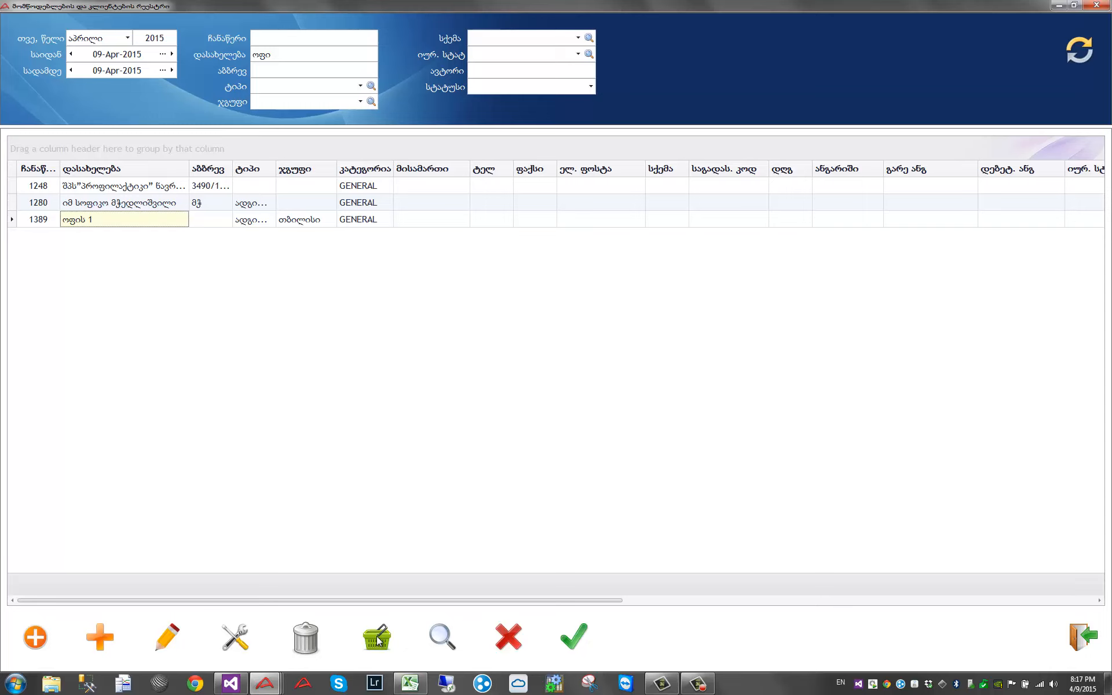
click(377, 639)
Step: Date the received invoice 08-Apr-2015 and enter INV 1234 as its invoice number
click(531, 320)
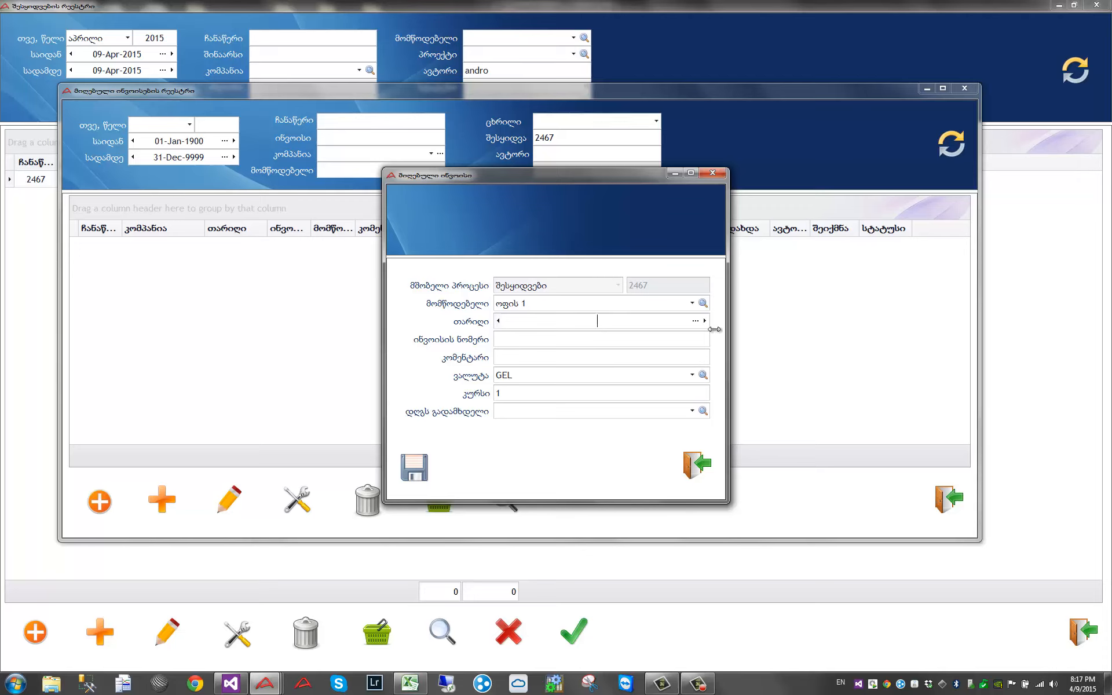
click(695, 321)
click(628, 411)
click(604, 337)
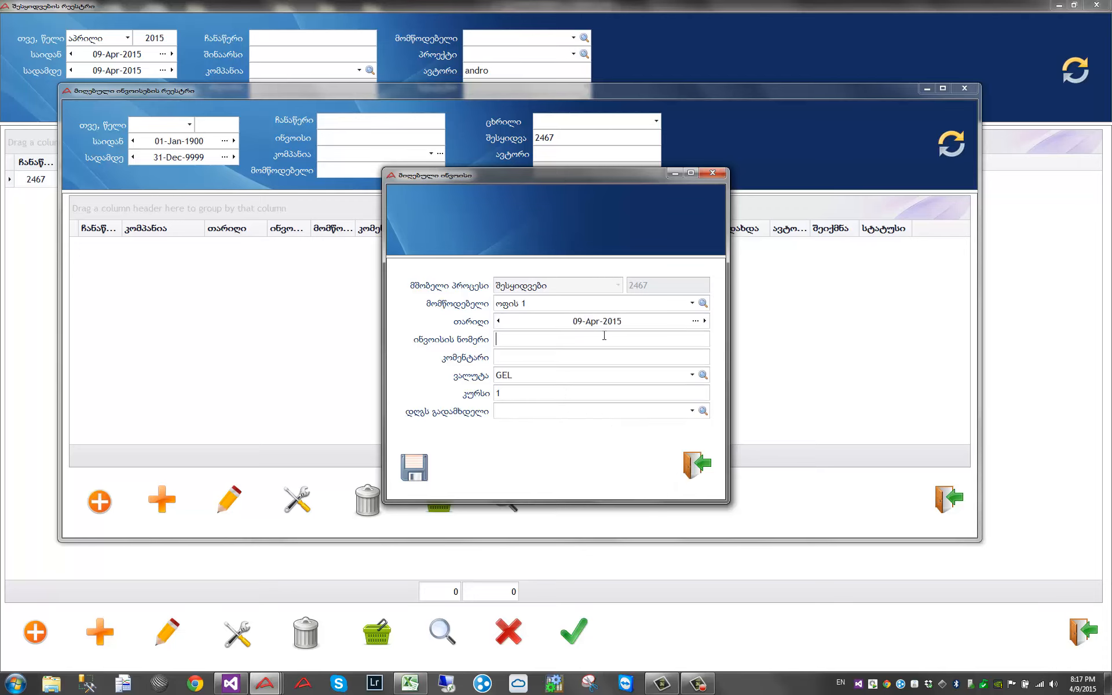
click(638, 320)
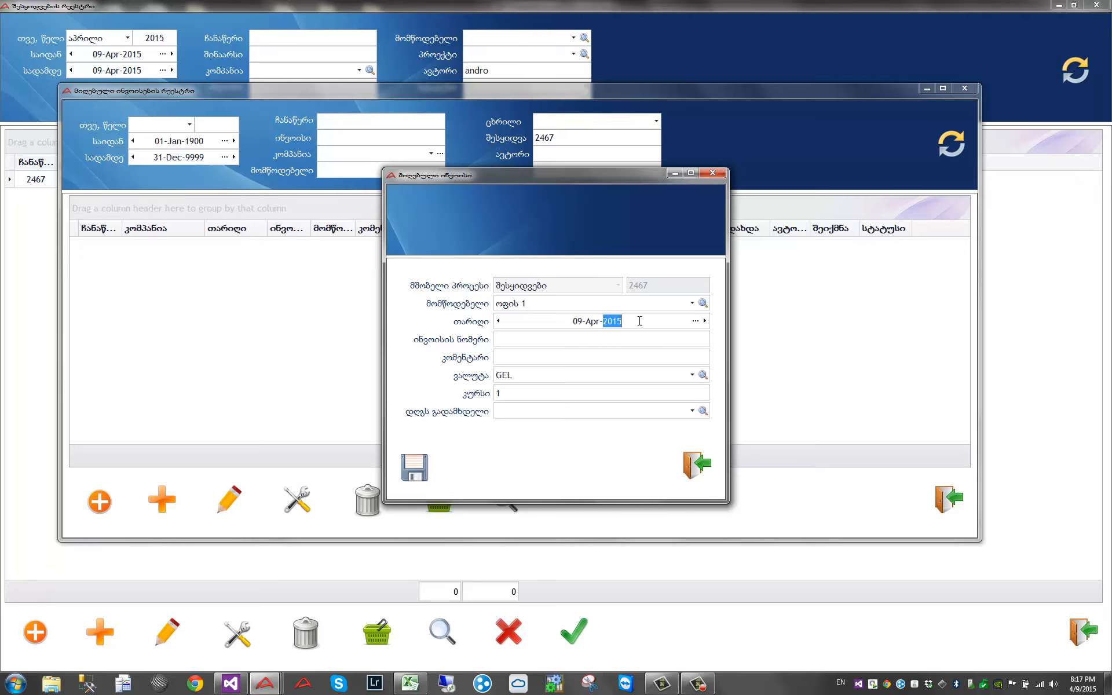
click(499, 321)
click(583, 338)
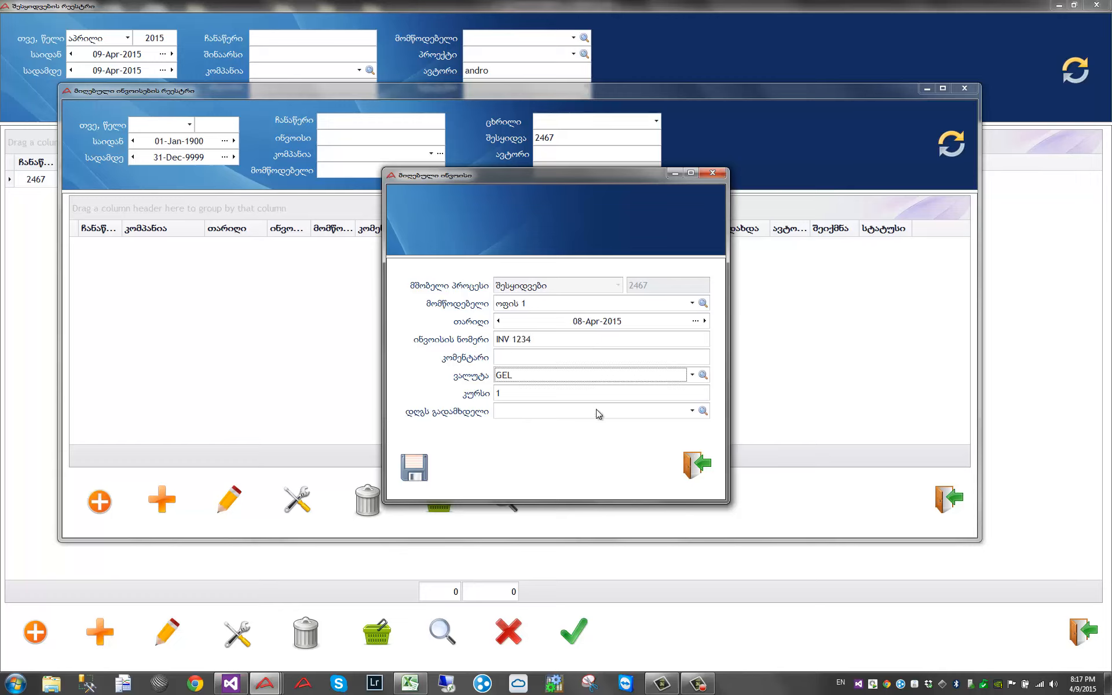
Step: Set the invoice's VAT payer to მომწოდებელი and save the invoice
click(571, 412)
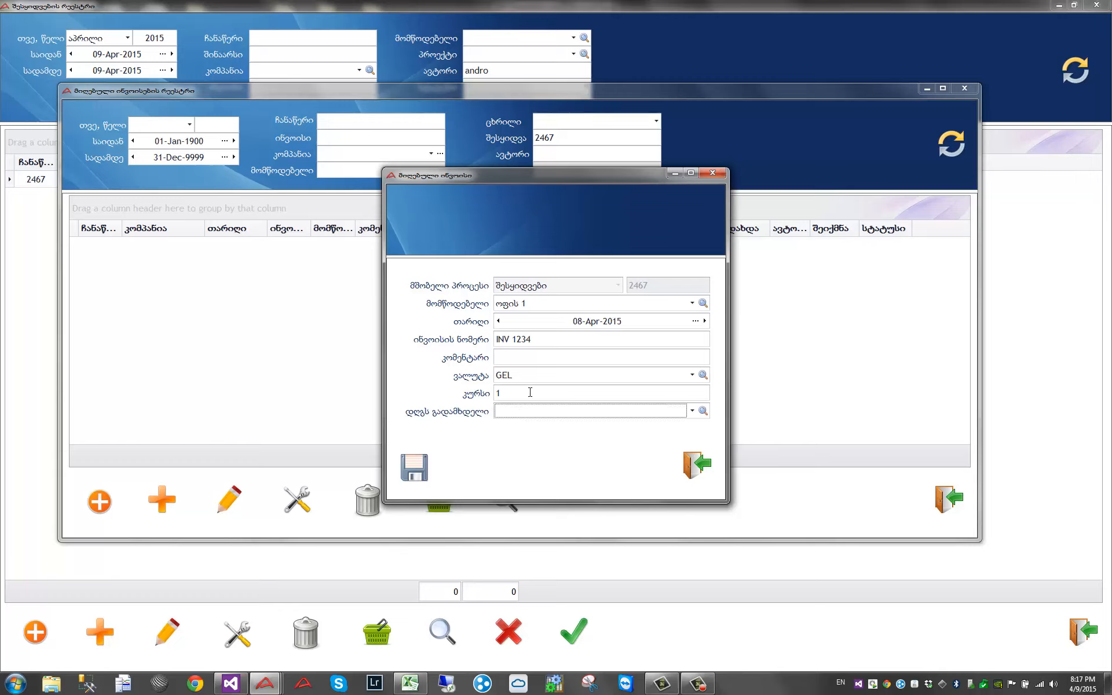
click(696, 413)
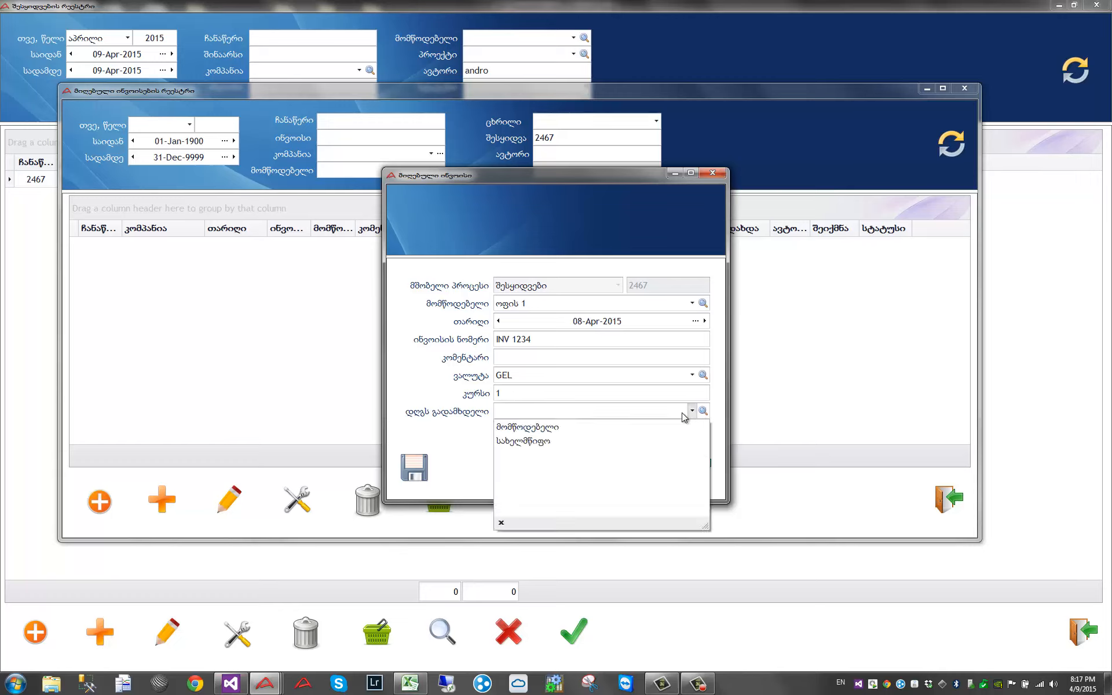
click(548, 431)
click(540, 393)
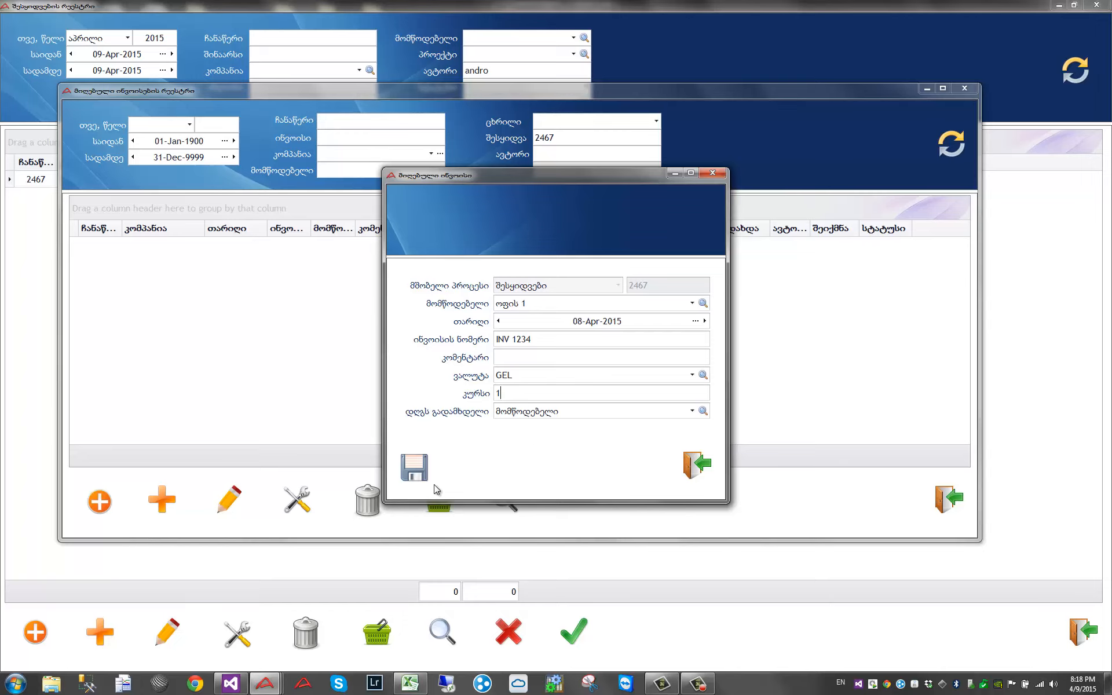
click(416, 472)
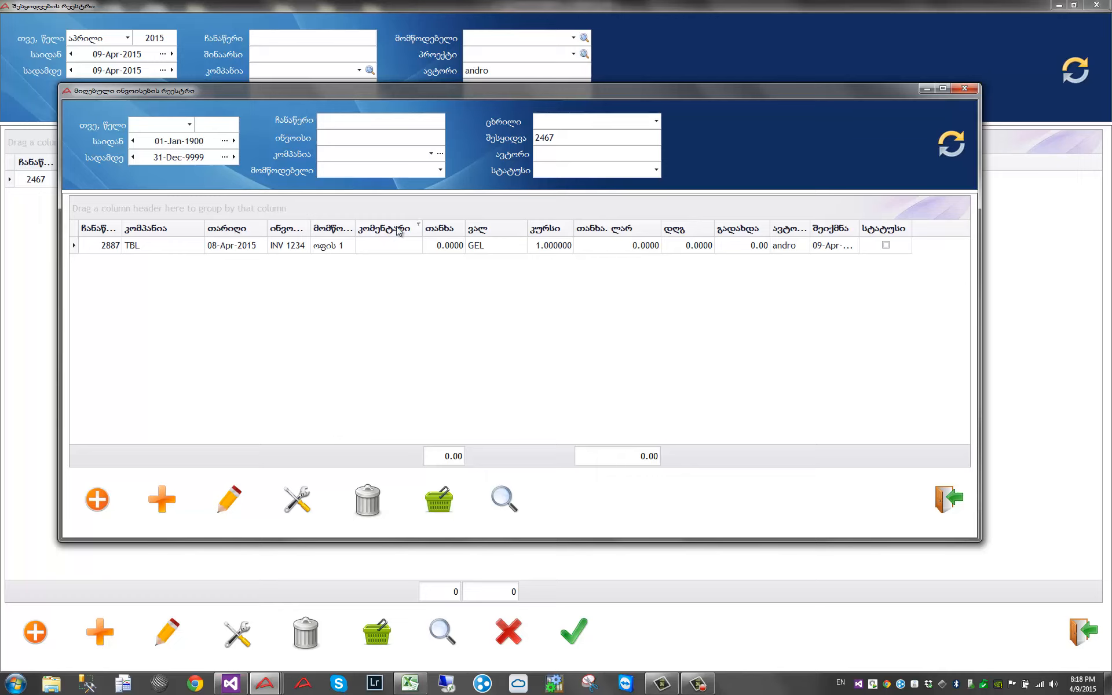
Step: Review the saved invoice's comment, currency, rate, supplier, number, date and company in the received invoice register
click(378, 246)
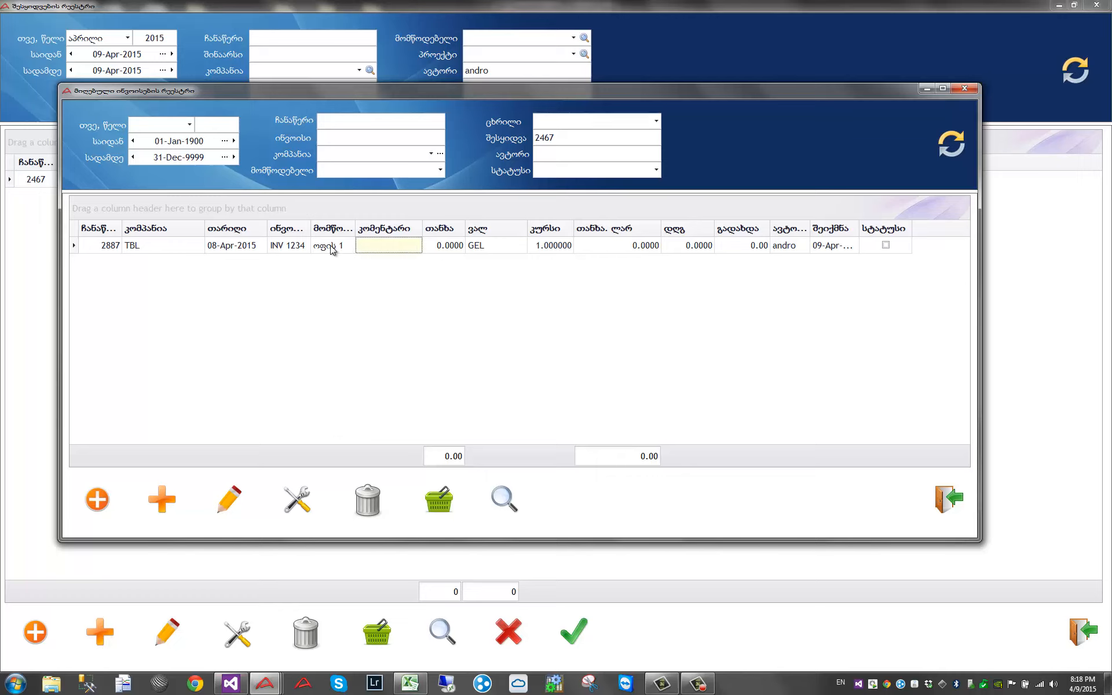
click(497, 245)
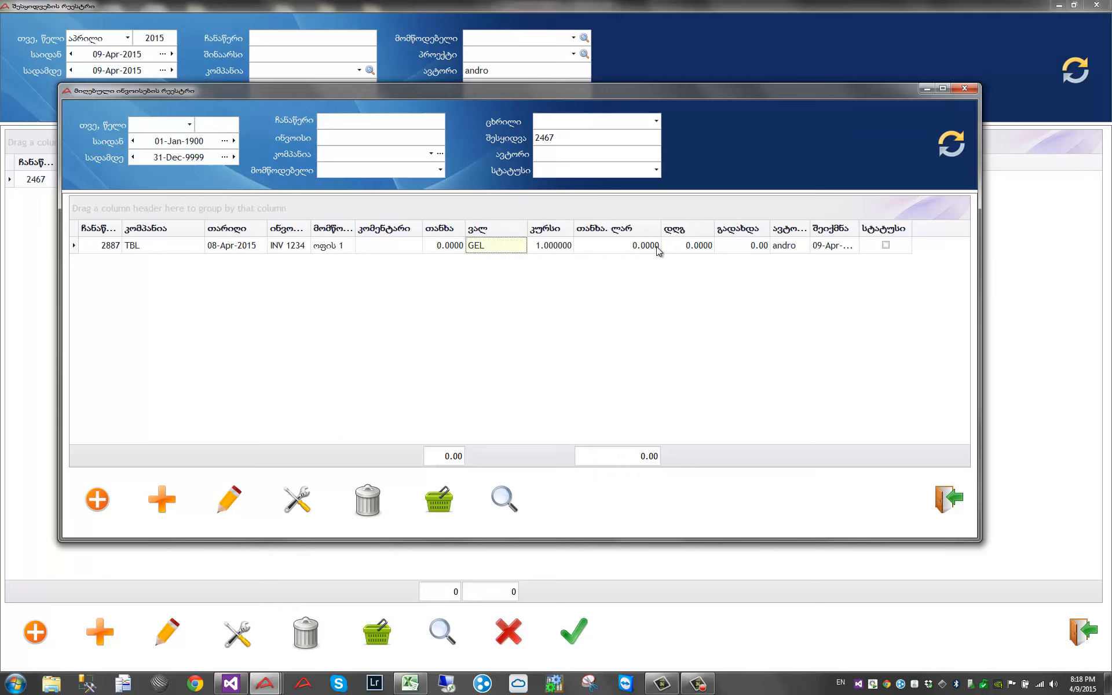
click(551, 249)
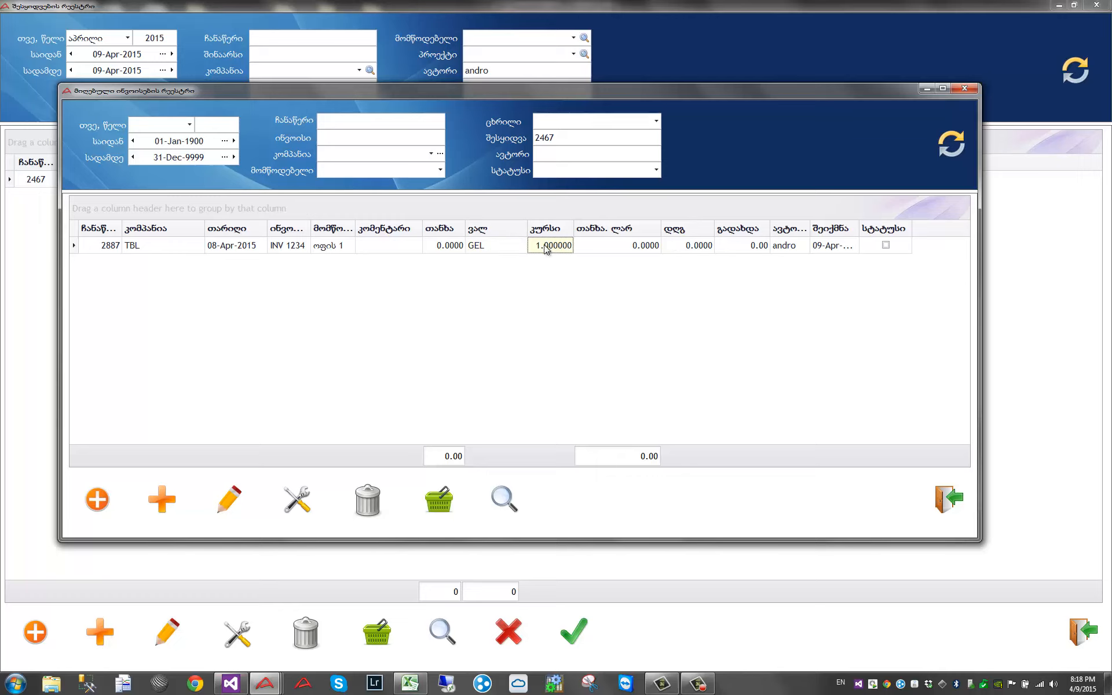
click(494, 250)
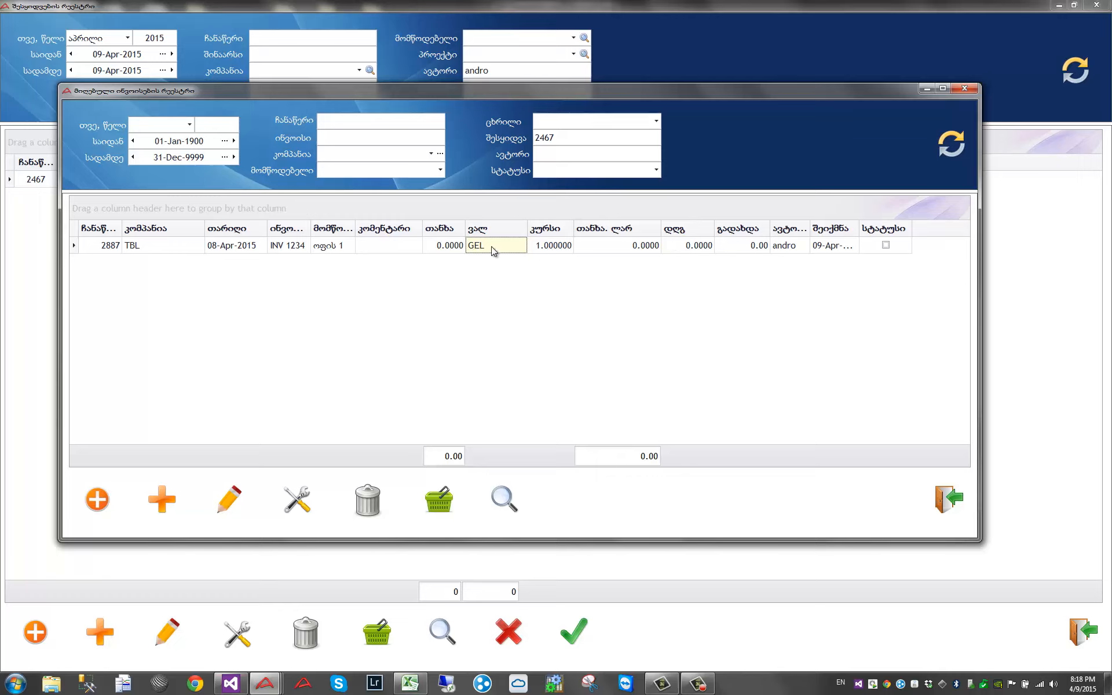
click(336, 255)
click(291, 249)
click(257, 250)
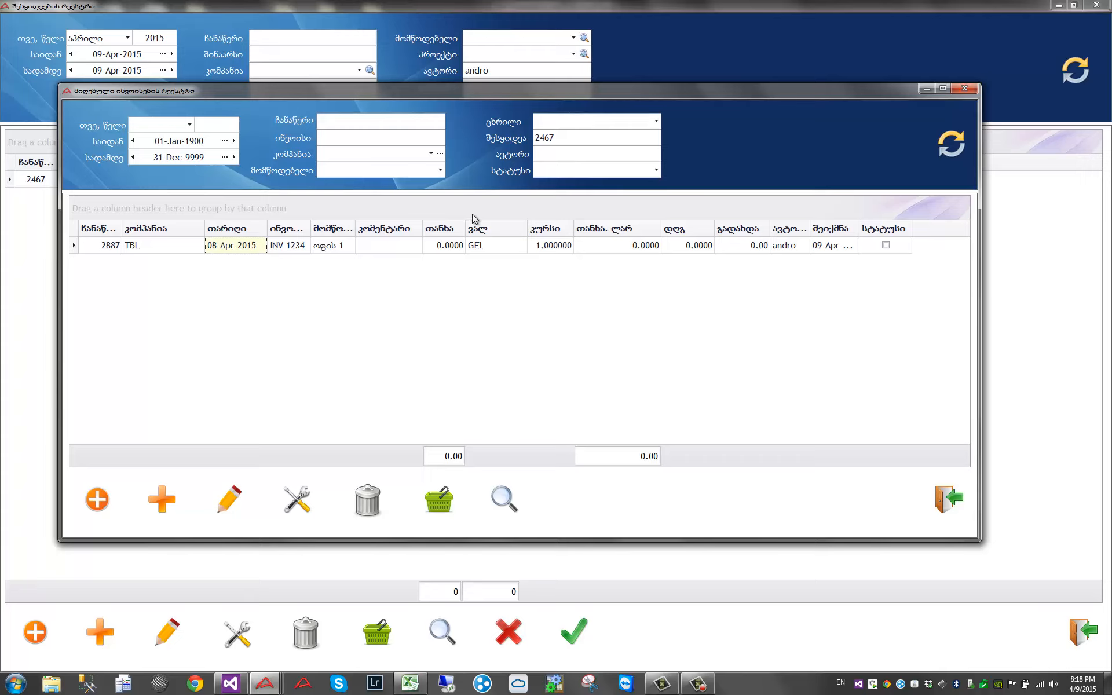
click(151, 247)
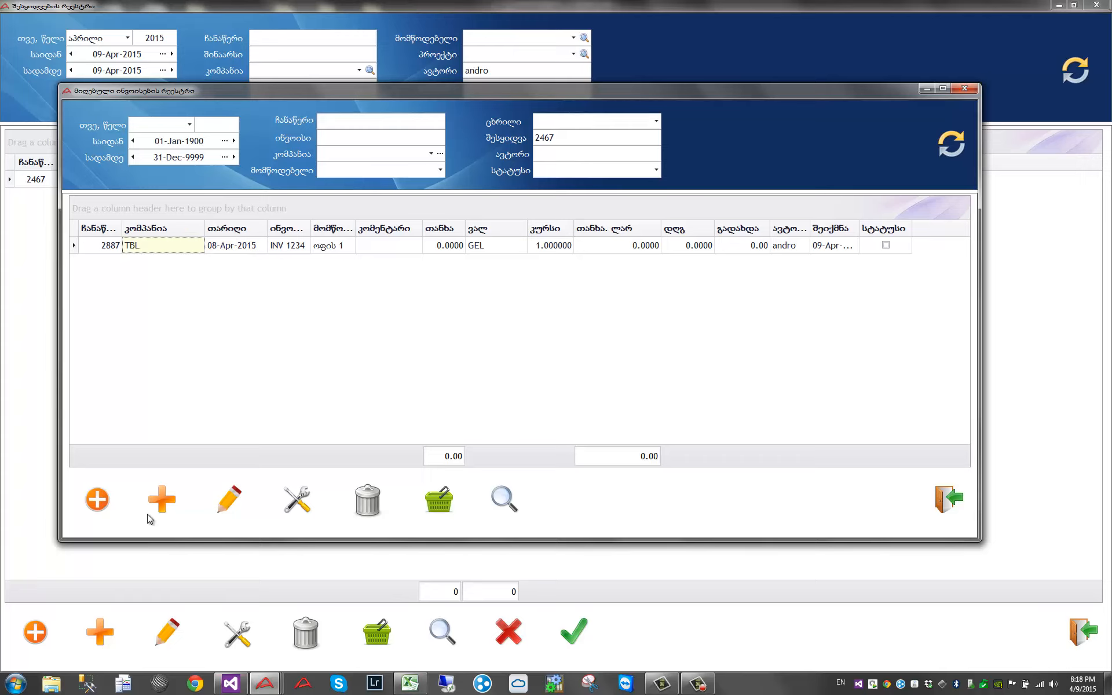
Step: Open the details of the saved invoice and start adding a detail in a maximized window
click(299, 500)
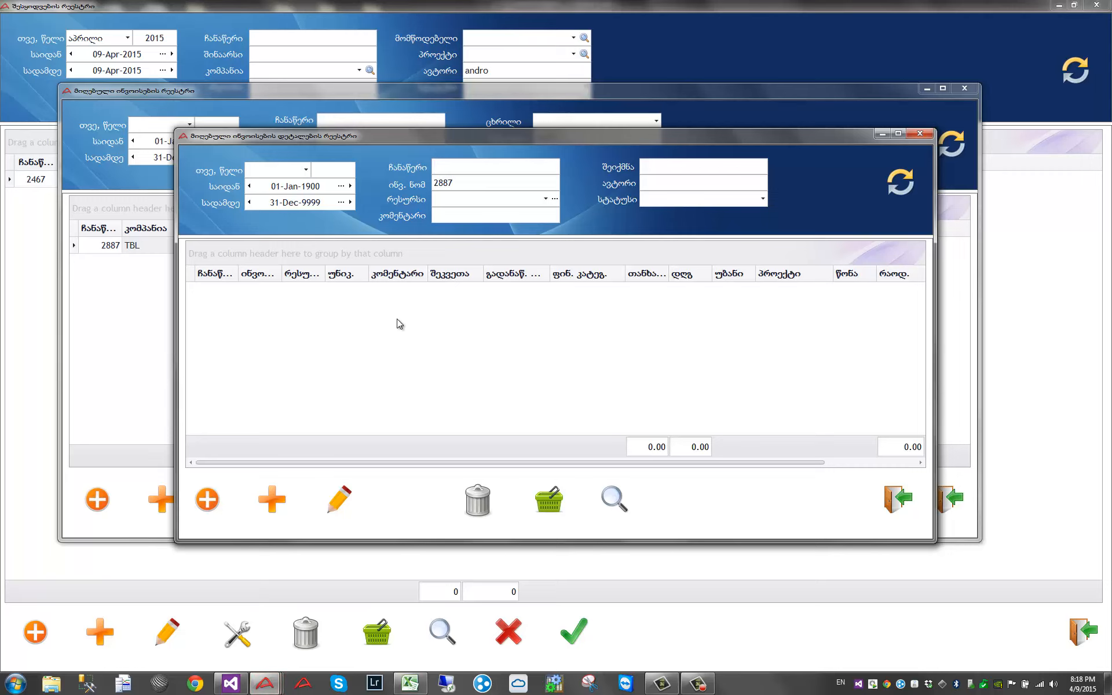
click(218, 511)
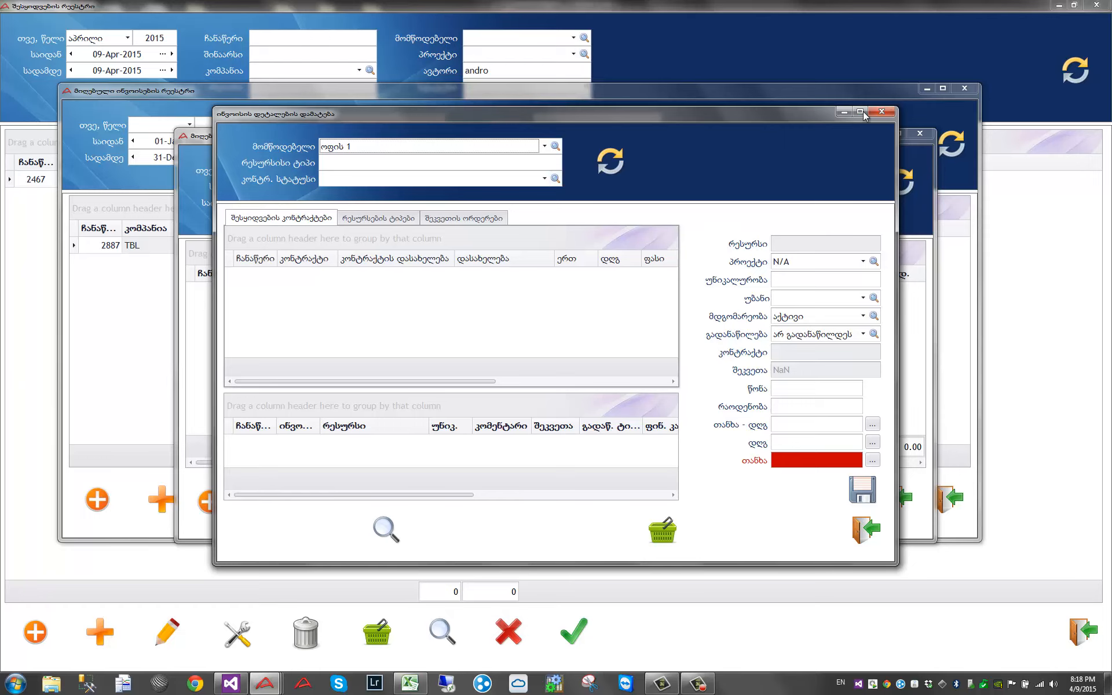
click(861, 113)
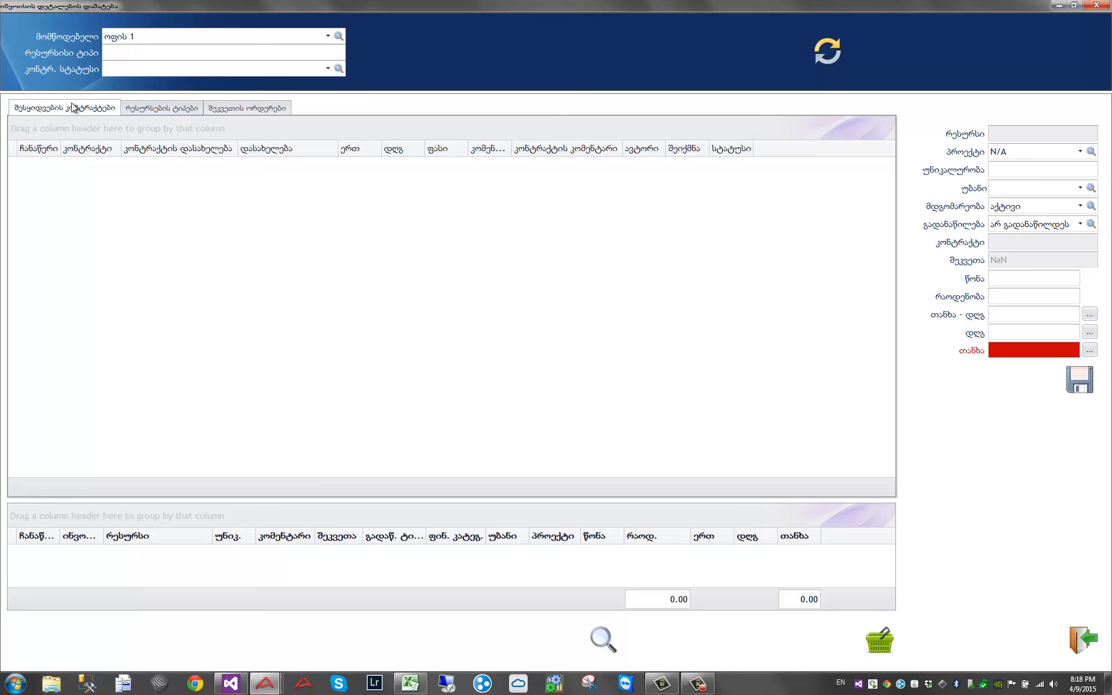
Step: Check the purchase orders available for the supplier and browse the list of resource types
click(156, 112)
click(229, 111)
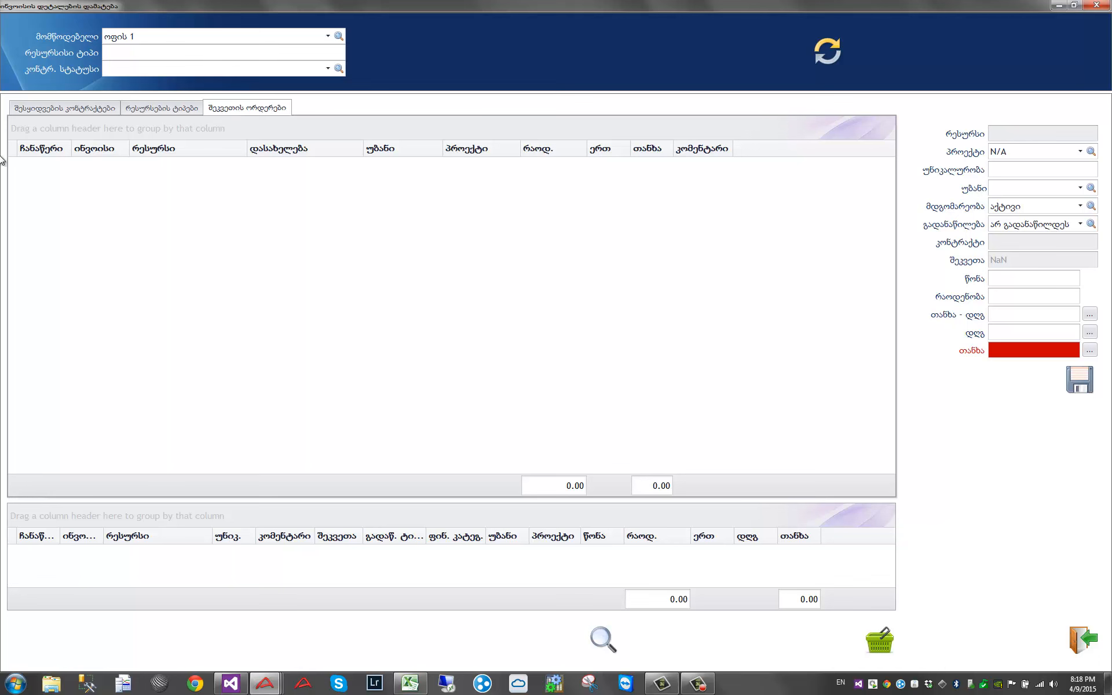
click(158, 109)
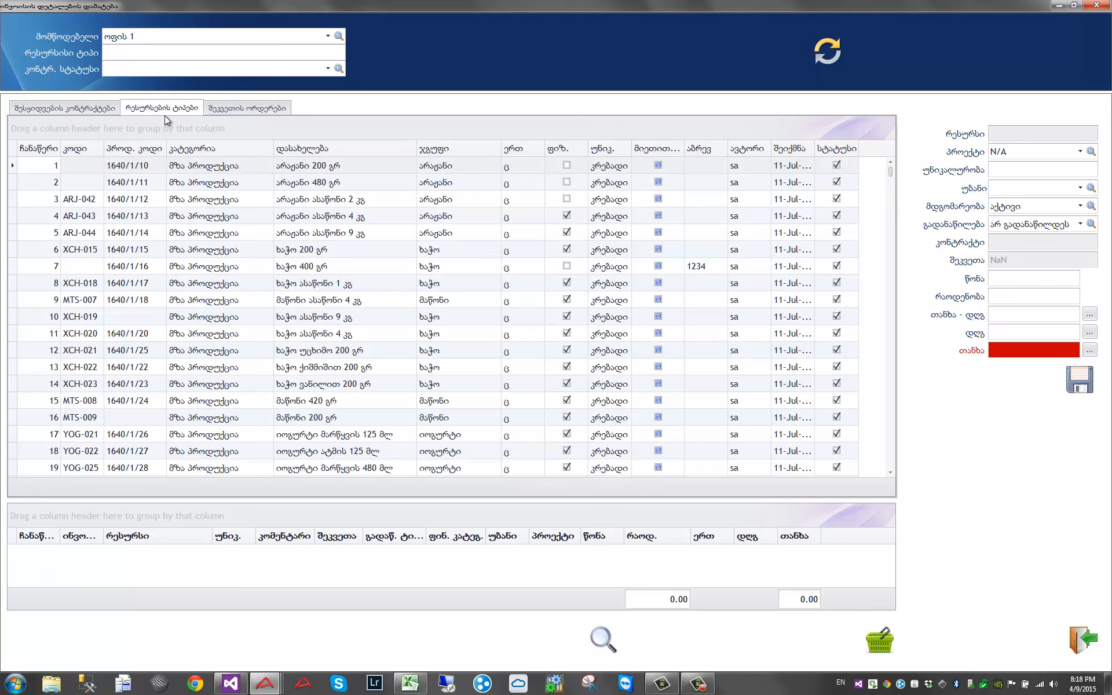
click(179, 268)
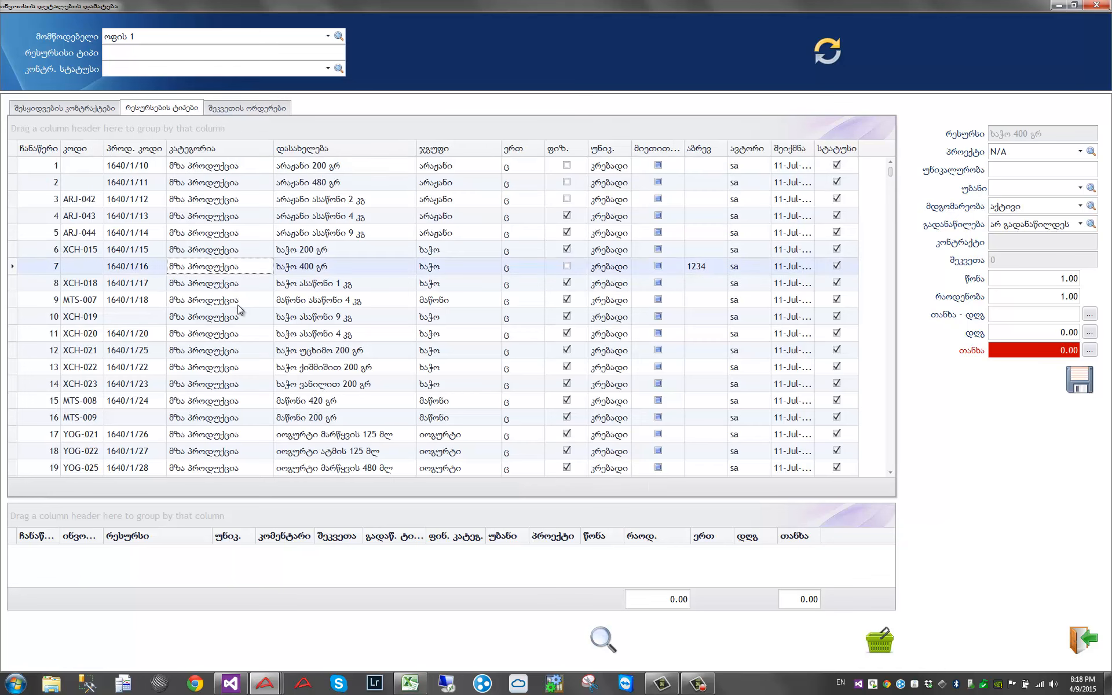
scroll(214, 246, down, 20)
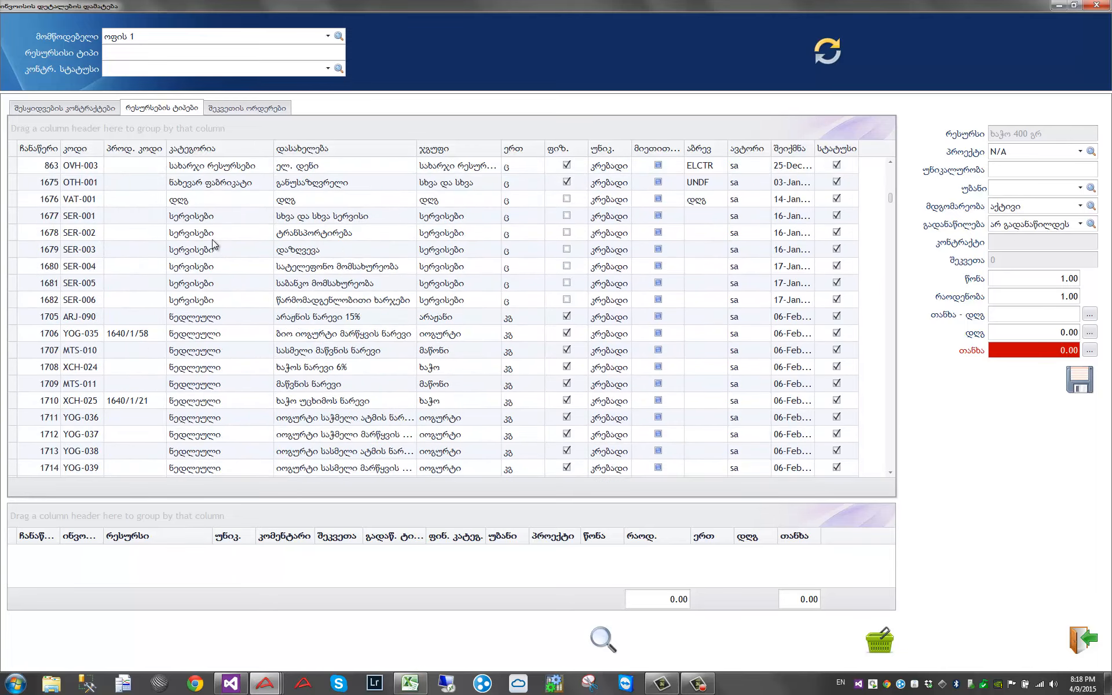
scroll(213, 243, down, 20)
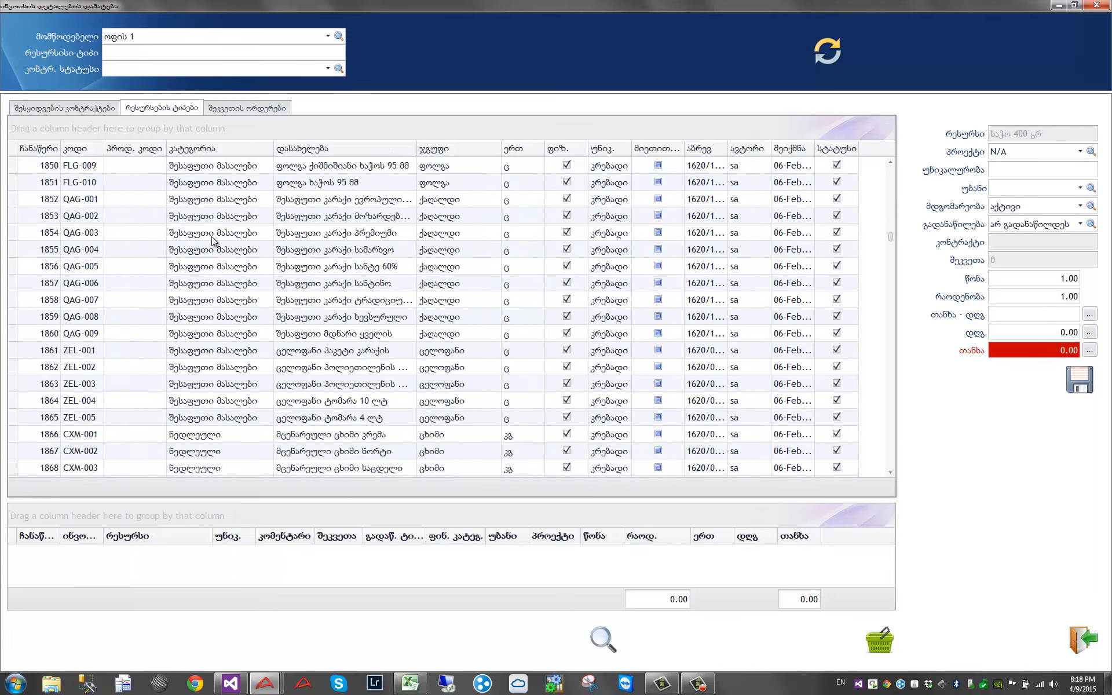
scroll(214, 242, down, 17)
scroll(215, 242, up, 14)
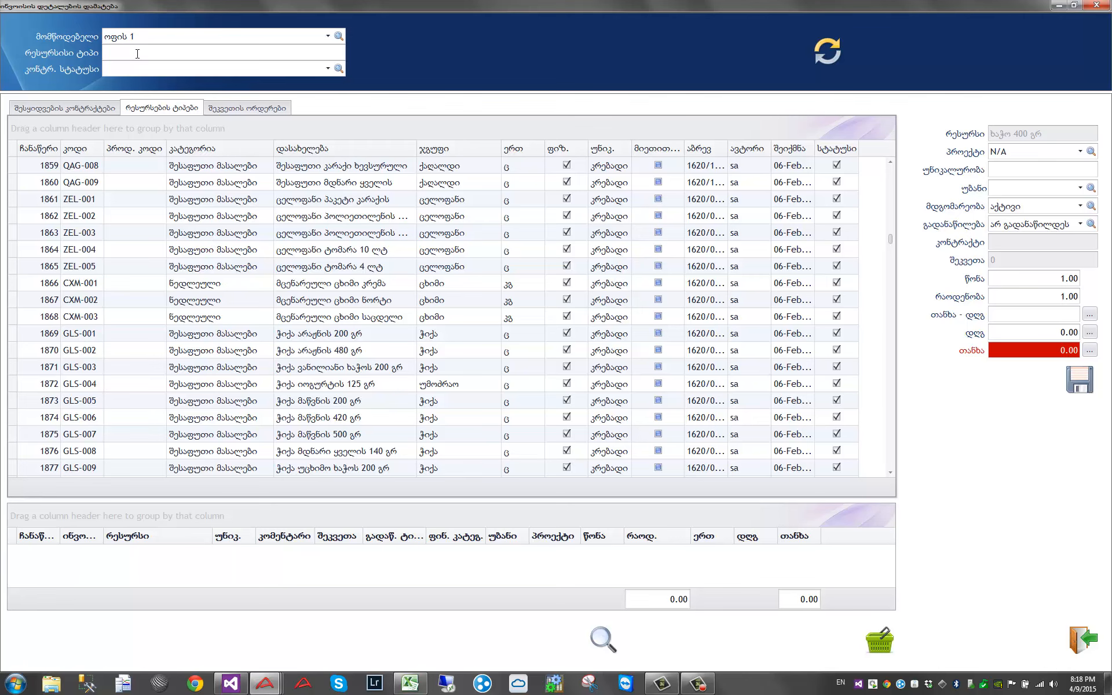
Step: Filter the resource types by "სკამი" and select the inventory item სკამი with code furni-001
text(სკ)
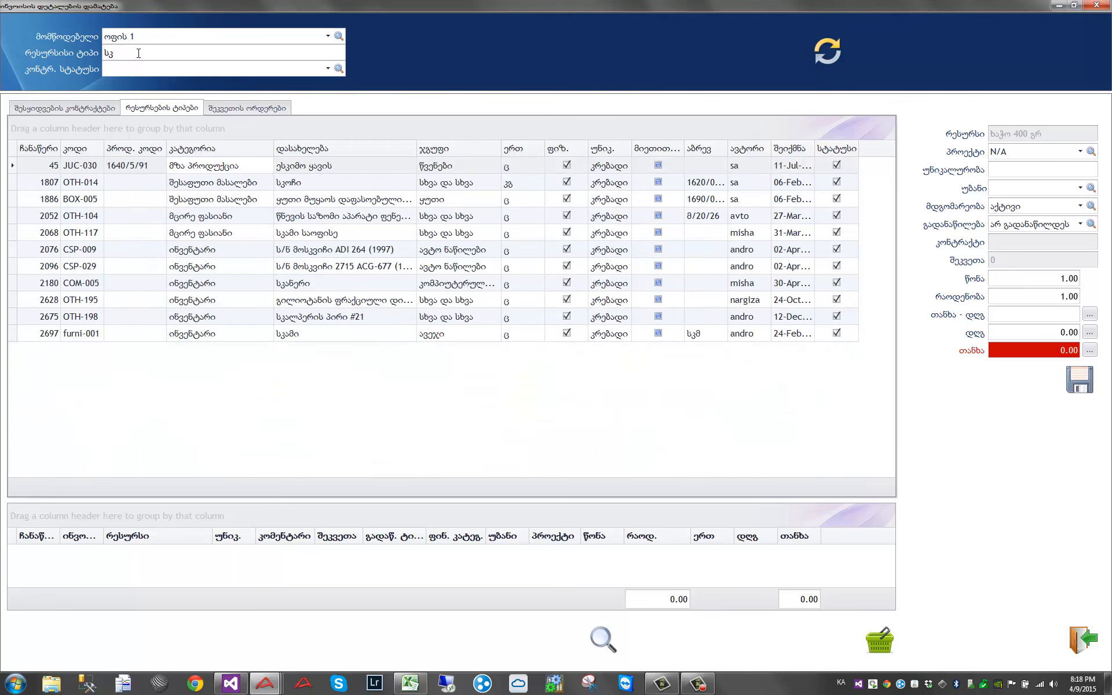
text(ამი)
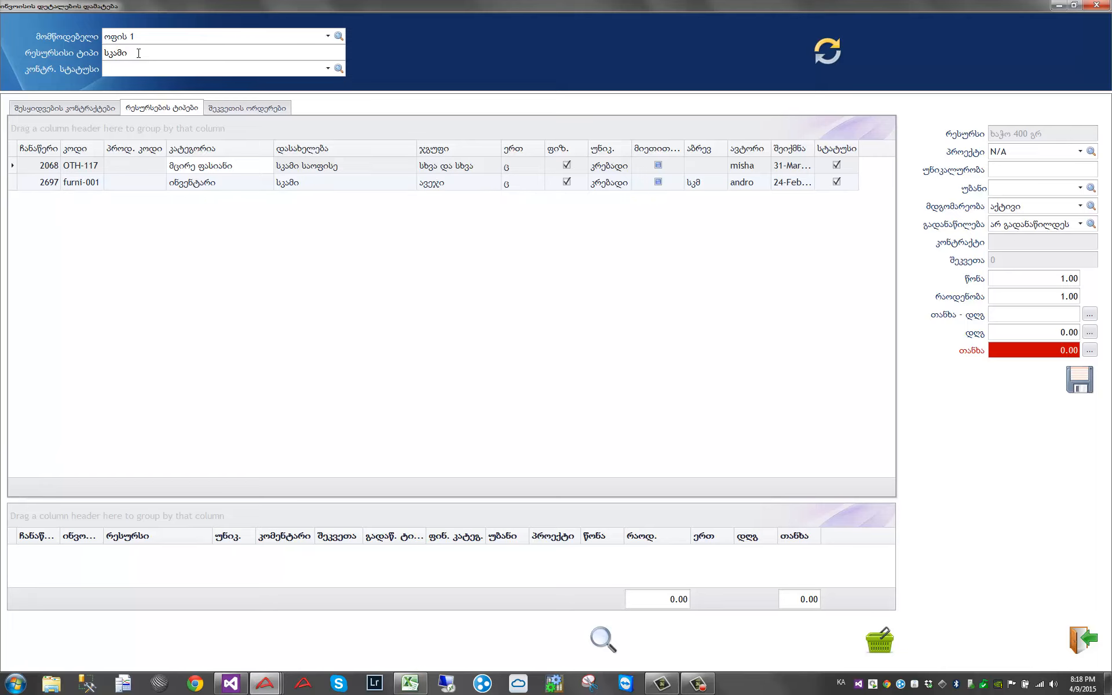
click(218, 186)
click(295, 185)
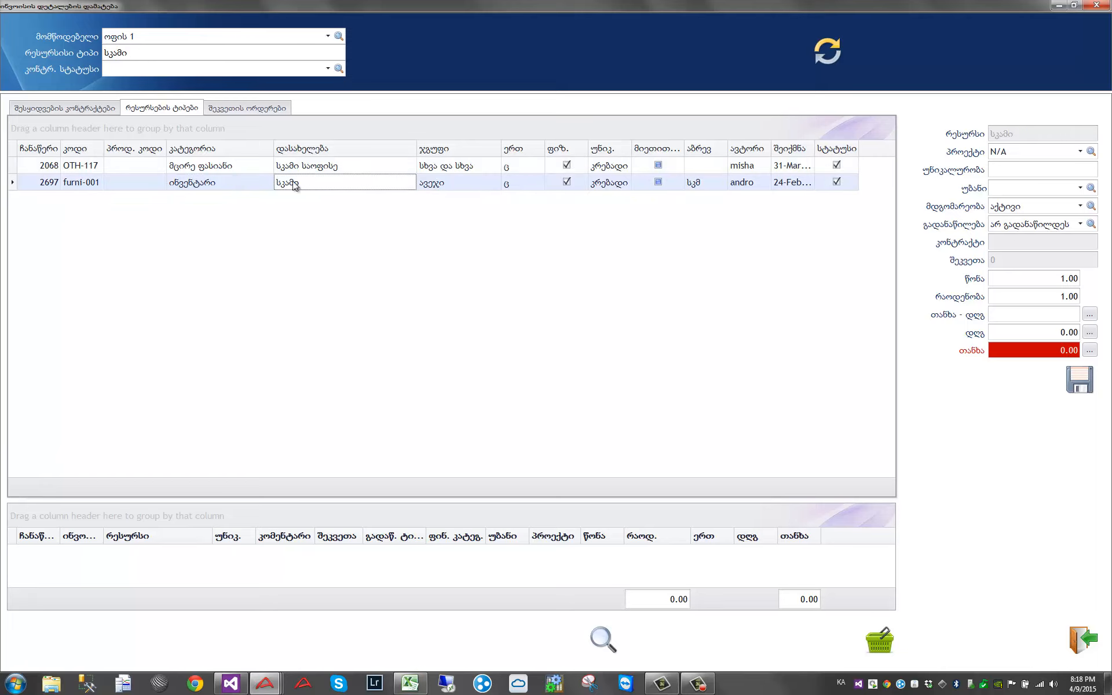
click(383, 171)
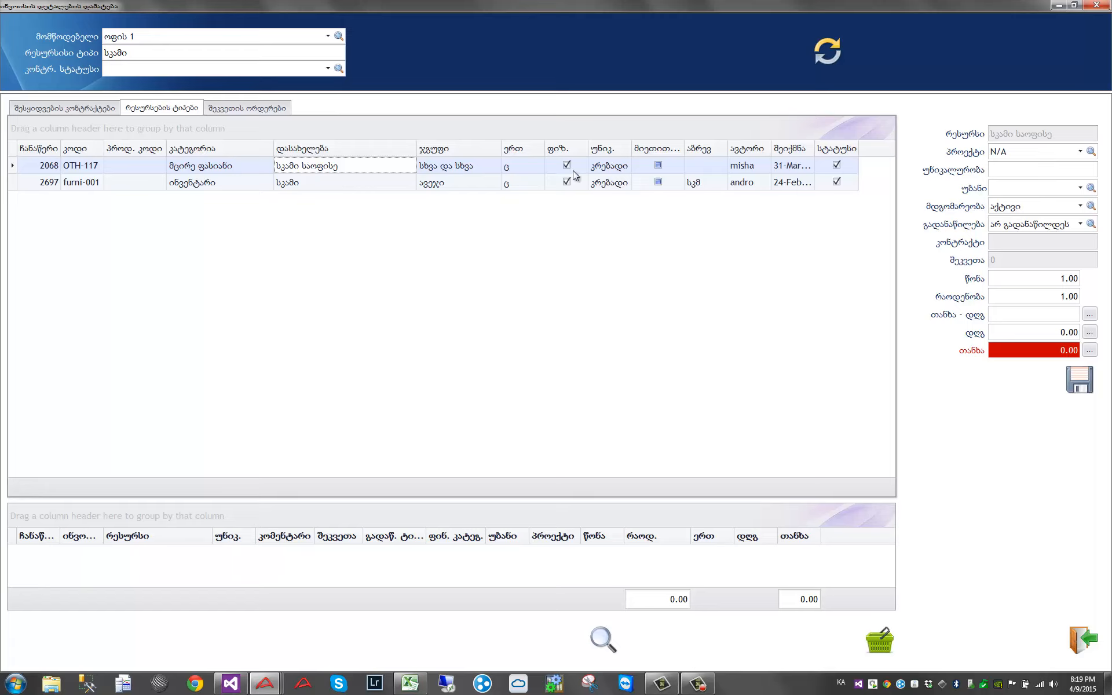
click(876, 648)
click(352, 181)
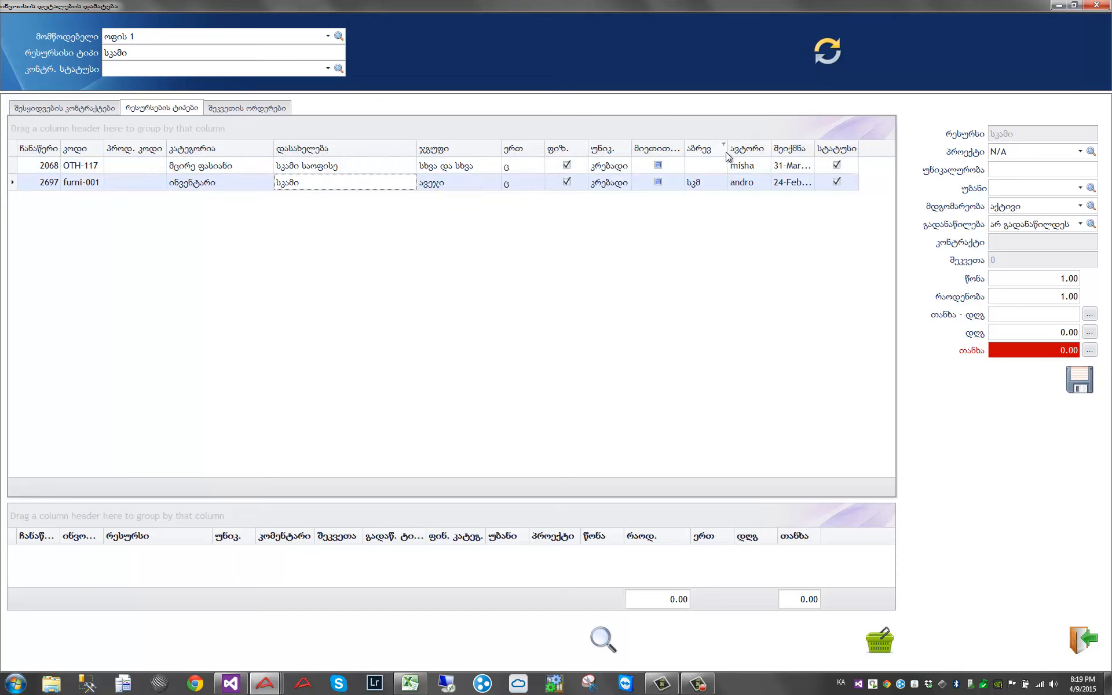
Step: Choose the resource სკამი საოფისე with code OTH-117 and set its უბანი to the first person listed
click(363, 170)
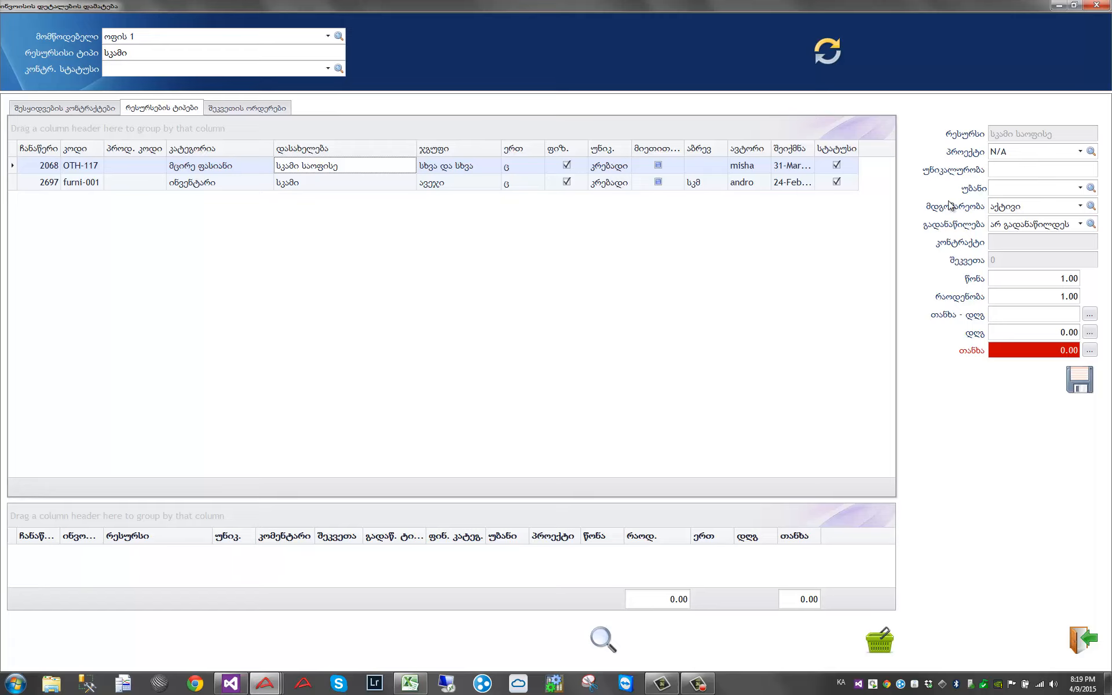
click(1080, 189)
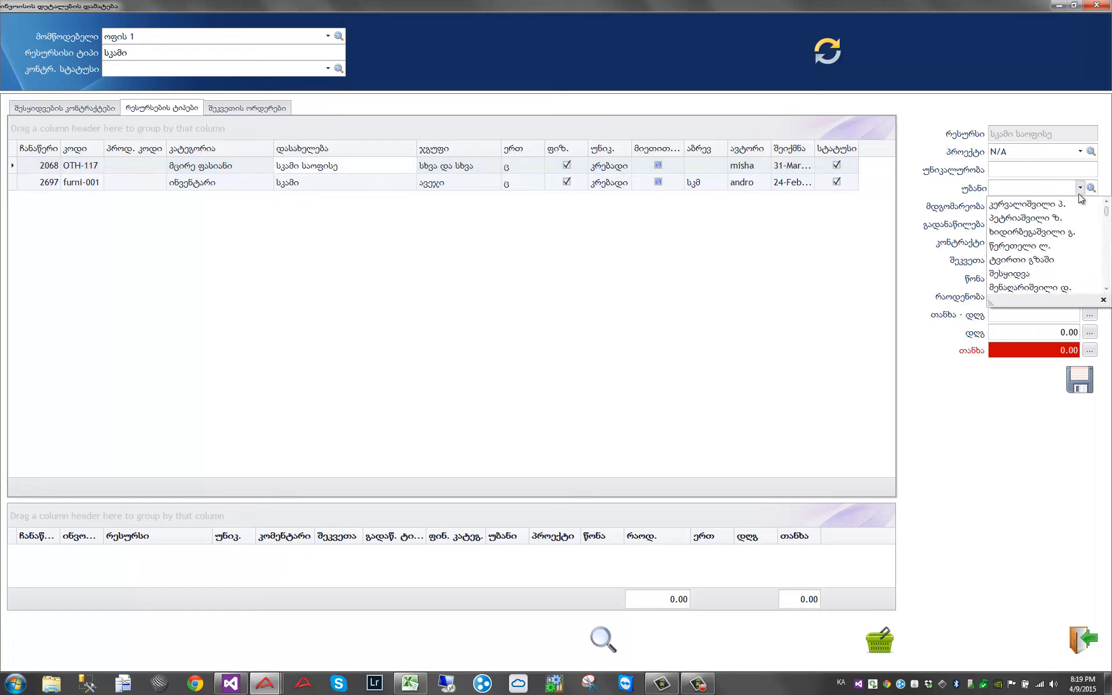
click(1036, 205)
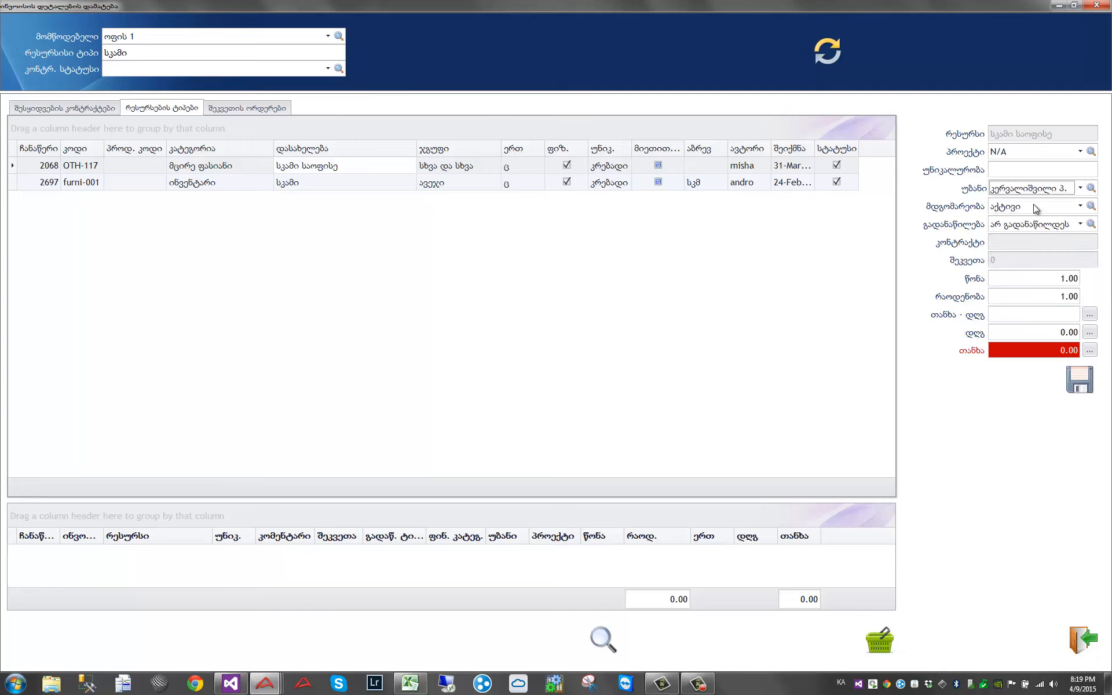
click(1081, 151)
click(1081, 152)
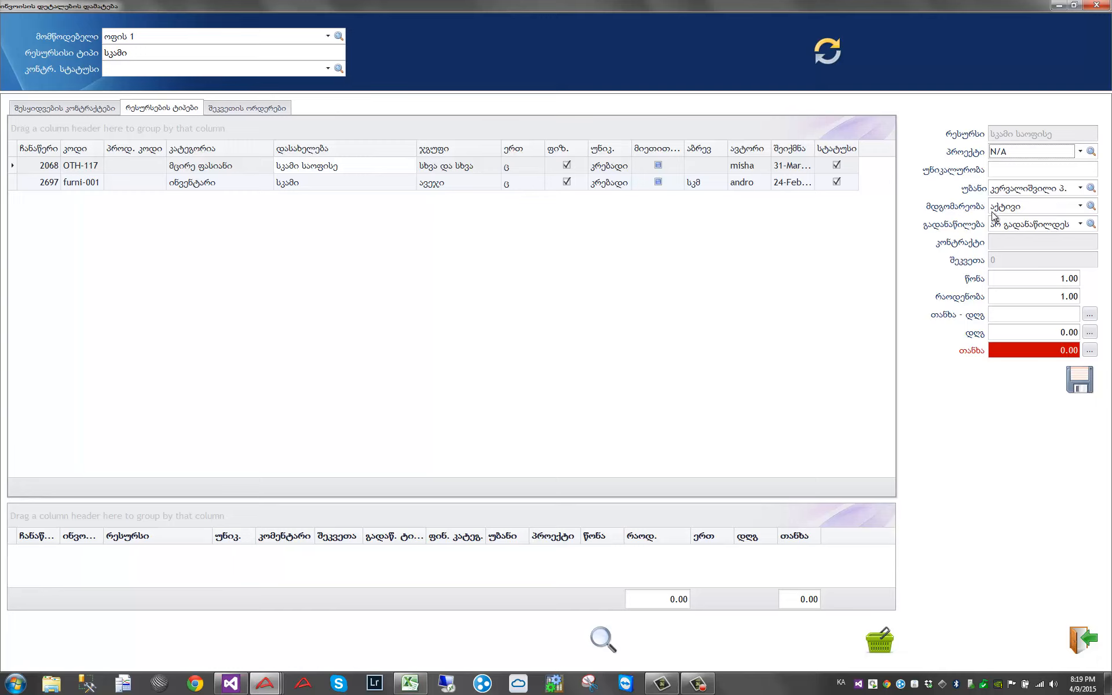
Step: Enter quantity 10 and amount without VAT 700 for the office chair, calculate the VAT and total, and save the detail
click(1031, 280)
click(1034, 299)
drag(1062, 297, 1102, 291)
text(10)
click(1011, 313)
click(1089, 333)
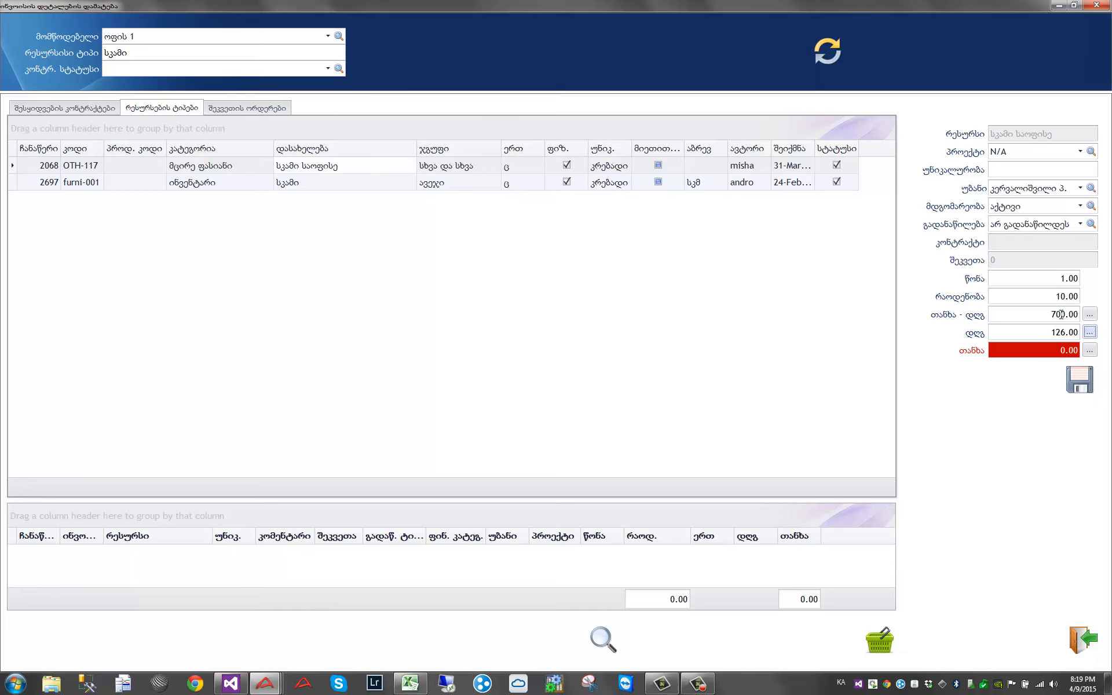
click(1090, 350)
click(1073, 383)
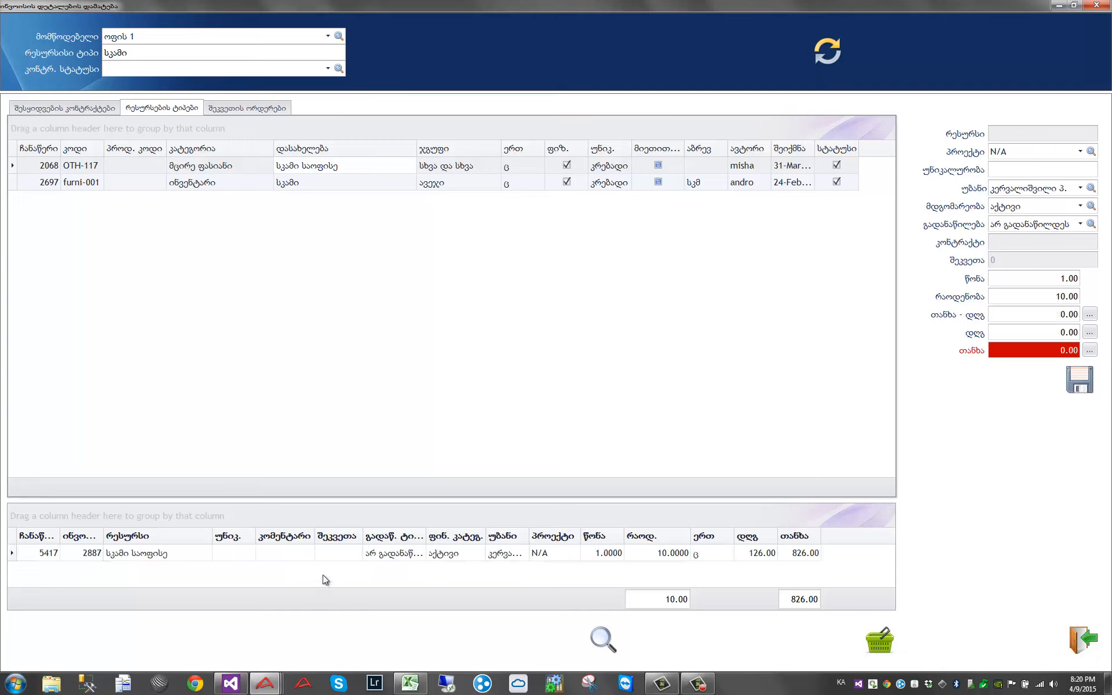
click(298, 553)
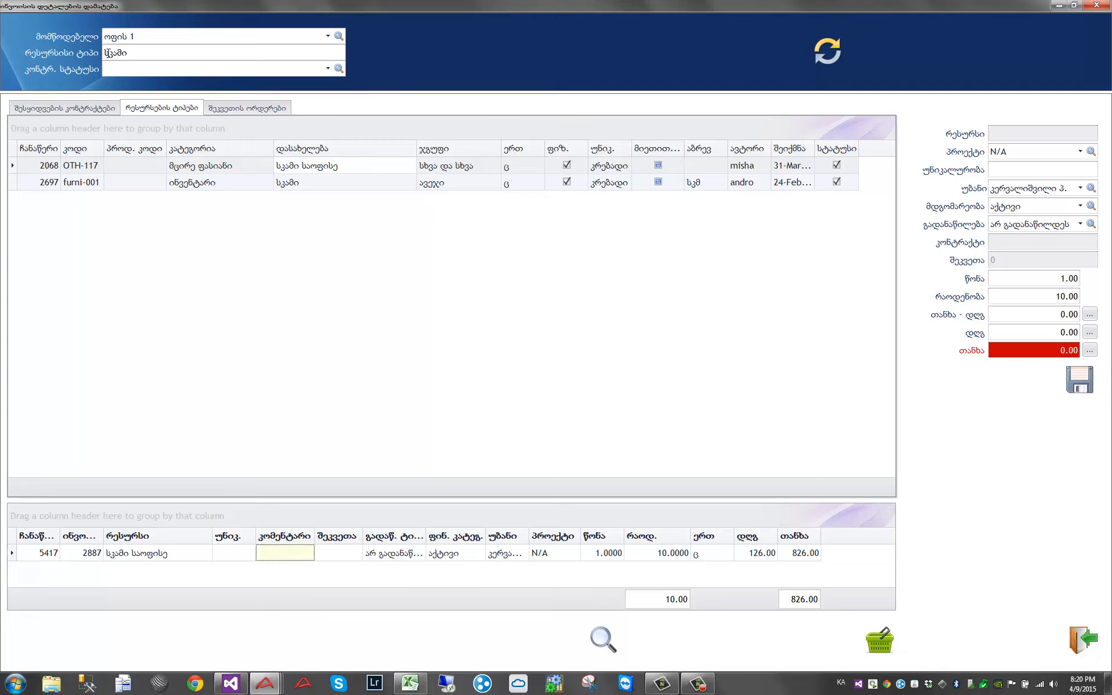
Step: Filter the resource types by "მაგი" and select the low-value item მაგიდა with code OTH-142
click(105, 53)
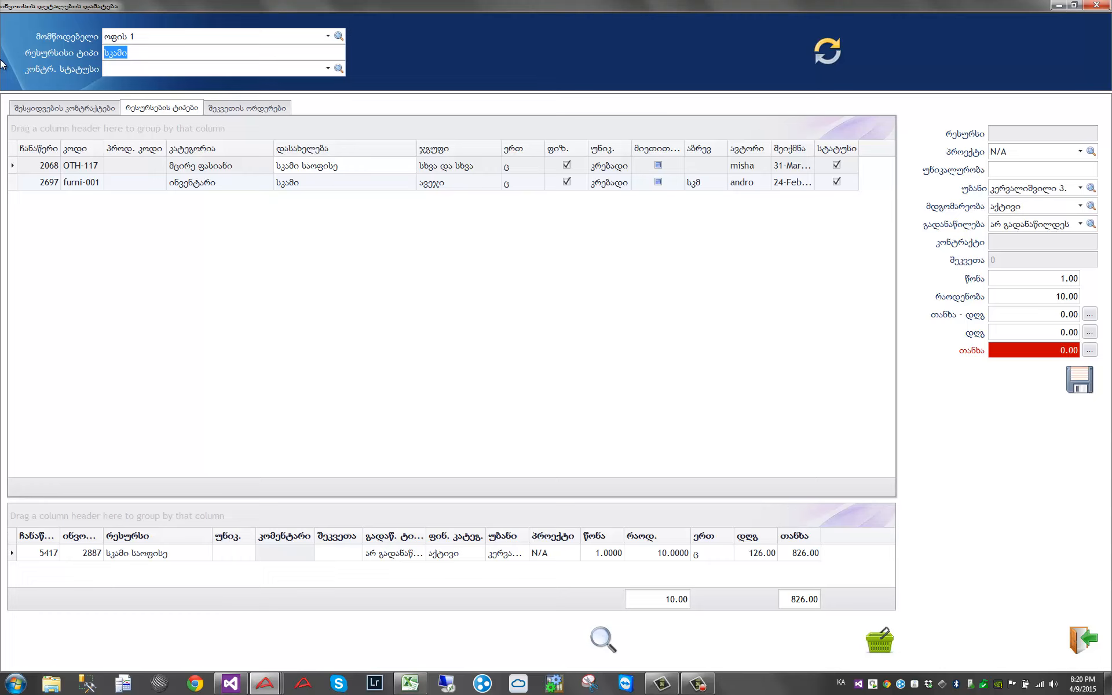
text(მაგი)
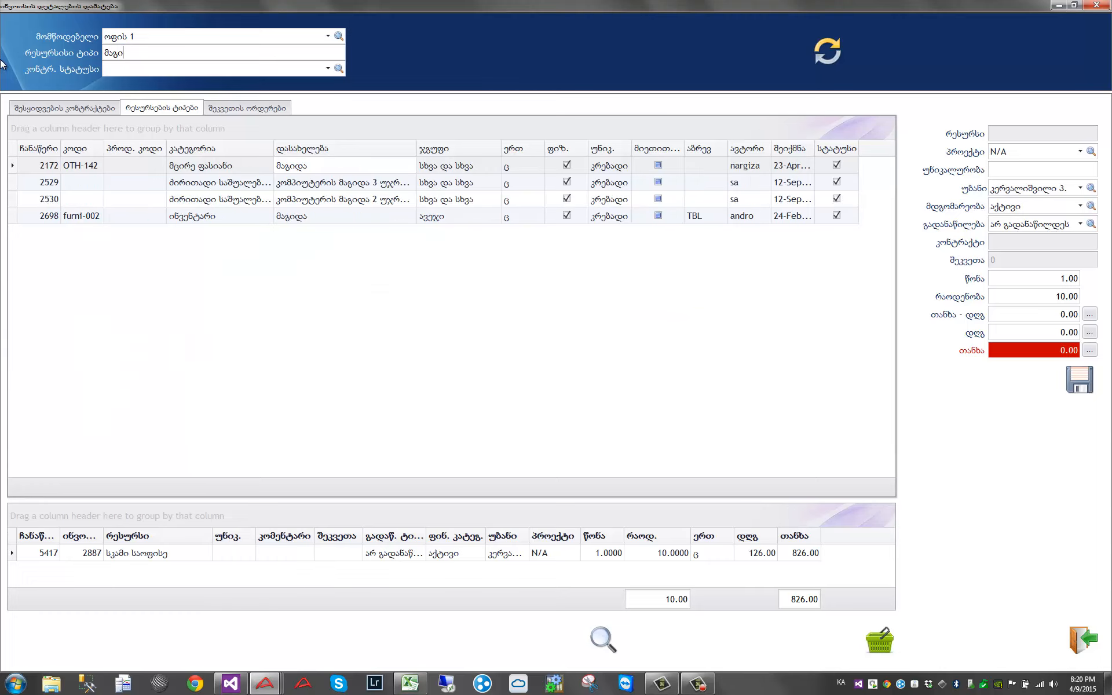
click(235, 169)
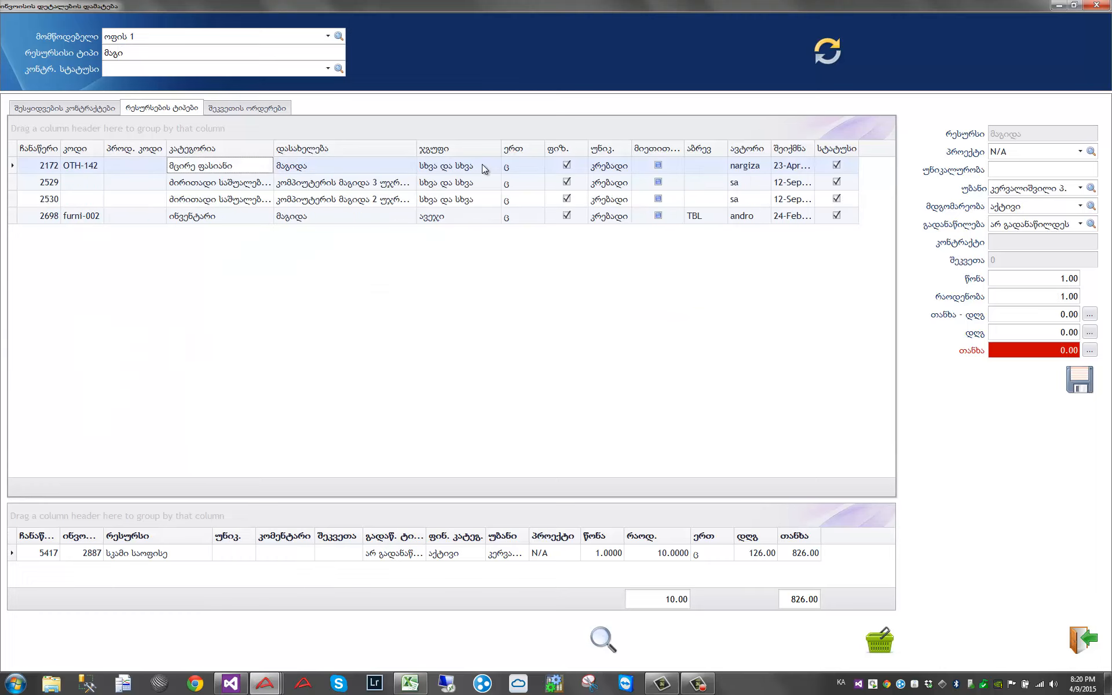
click(442, 217)
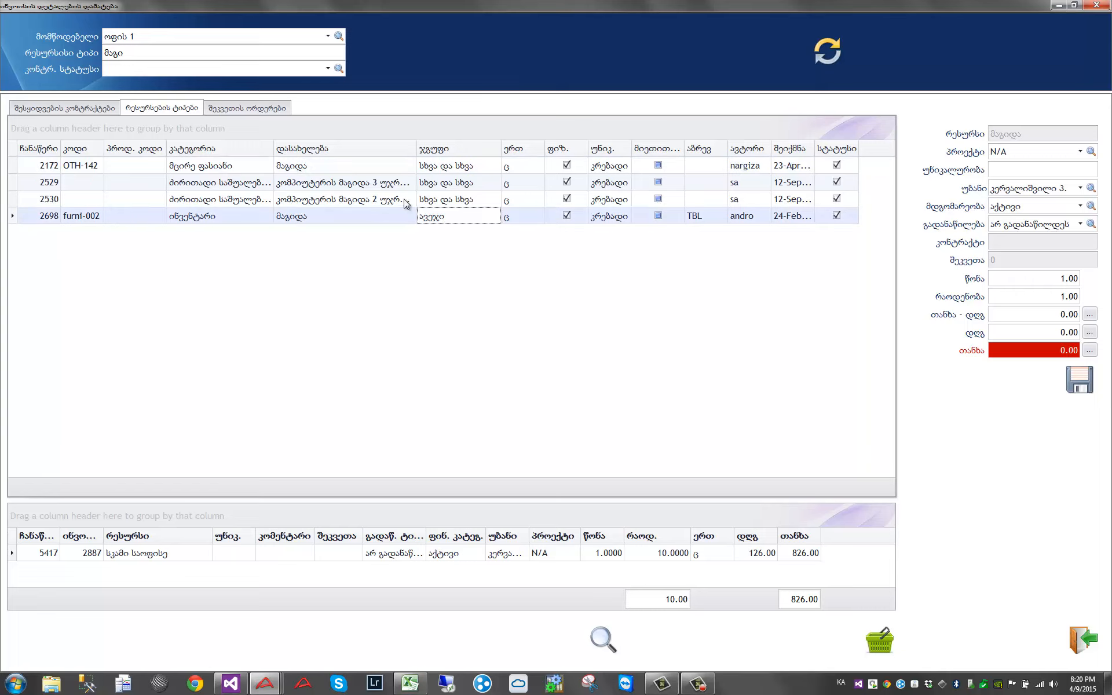
click(342, 167)
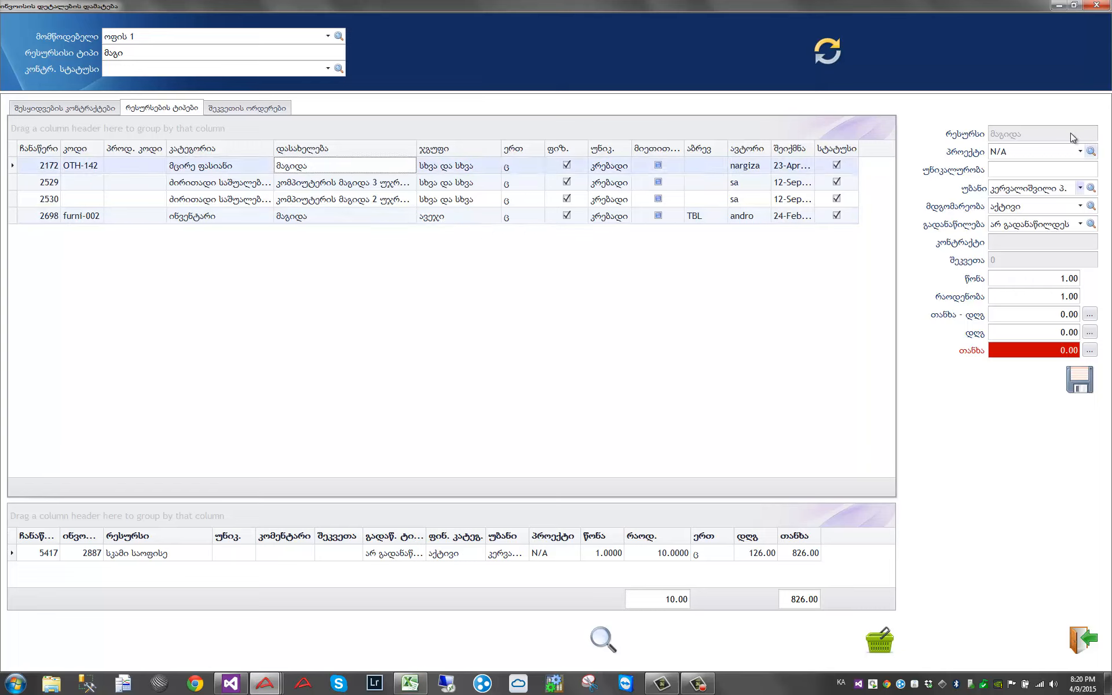
Step: Enter quantity 2 and amount without VAT 200 for the table, calculate the total, and save the detail
click(1050, 314)
click(1034, 299)
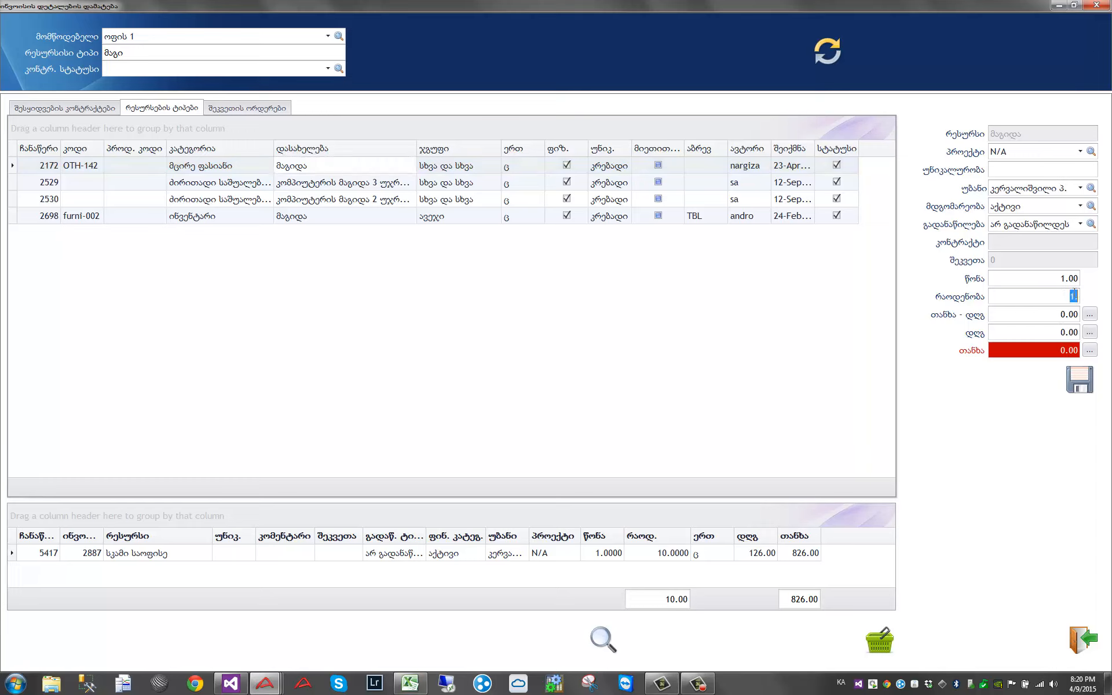
text(2)
click(1058, 314)
click(1090, 350)
click(1080, 382)
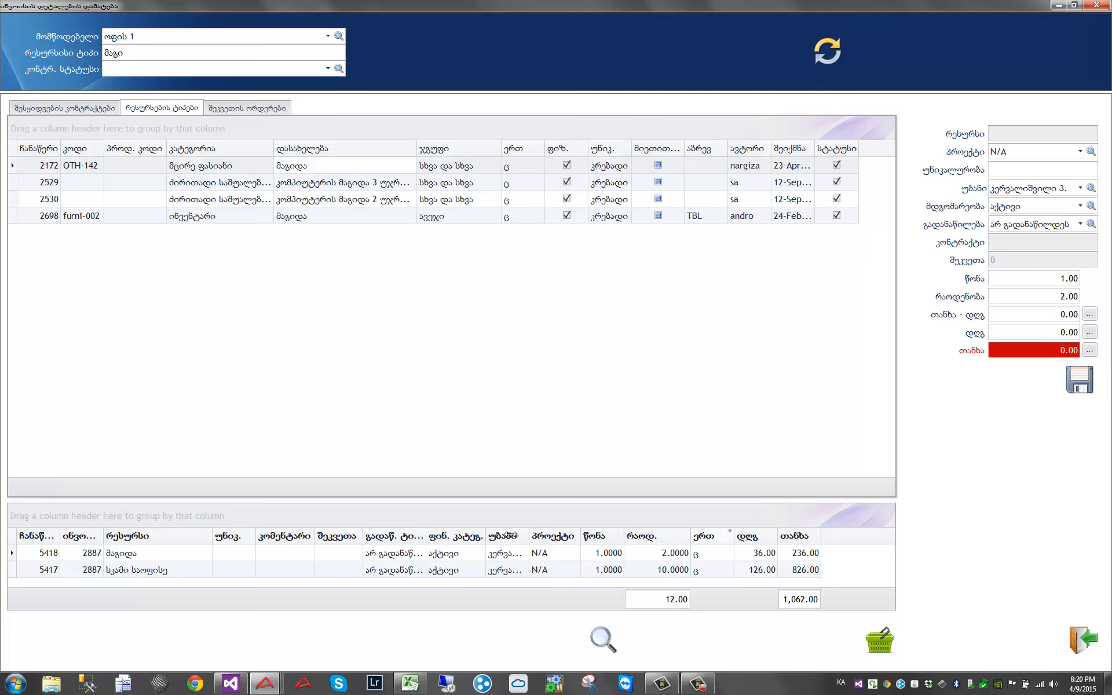
click(461, 570)
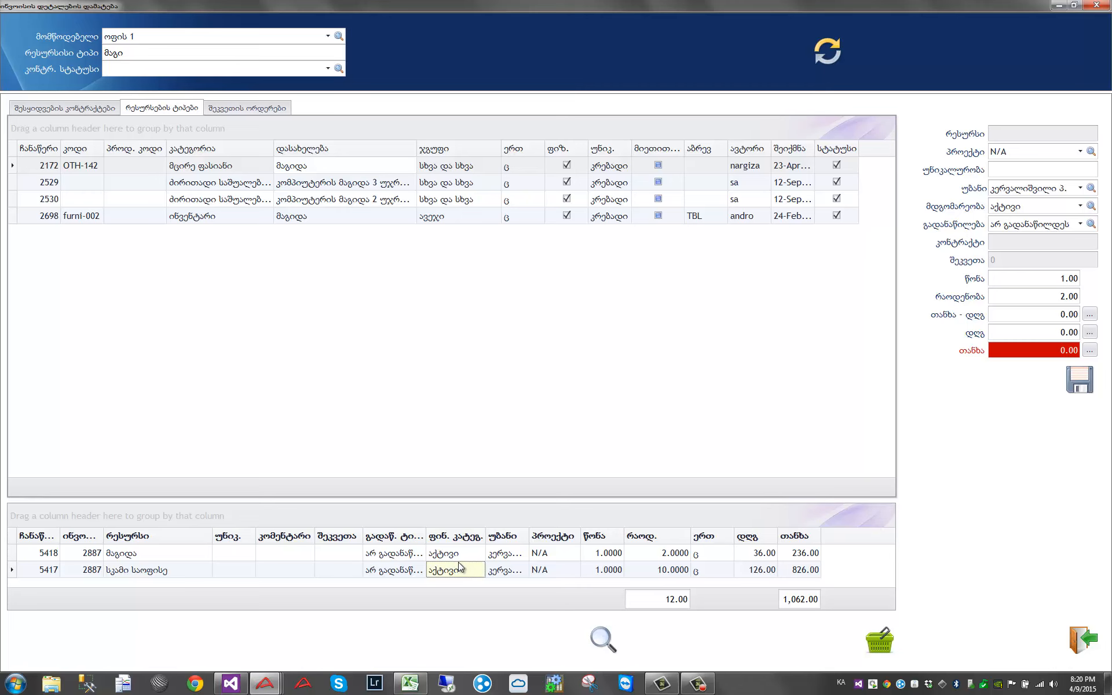
Step: Return to the invoice details register in a maximized window and move the უბანი column directly after შეკვეთა
click(1084, 642)
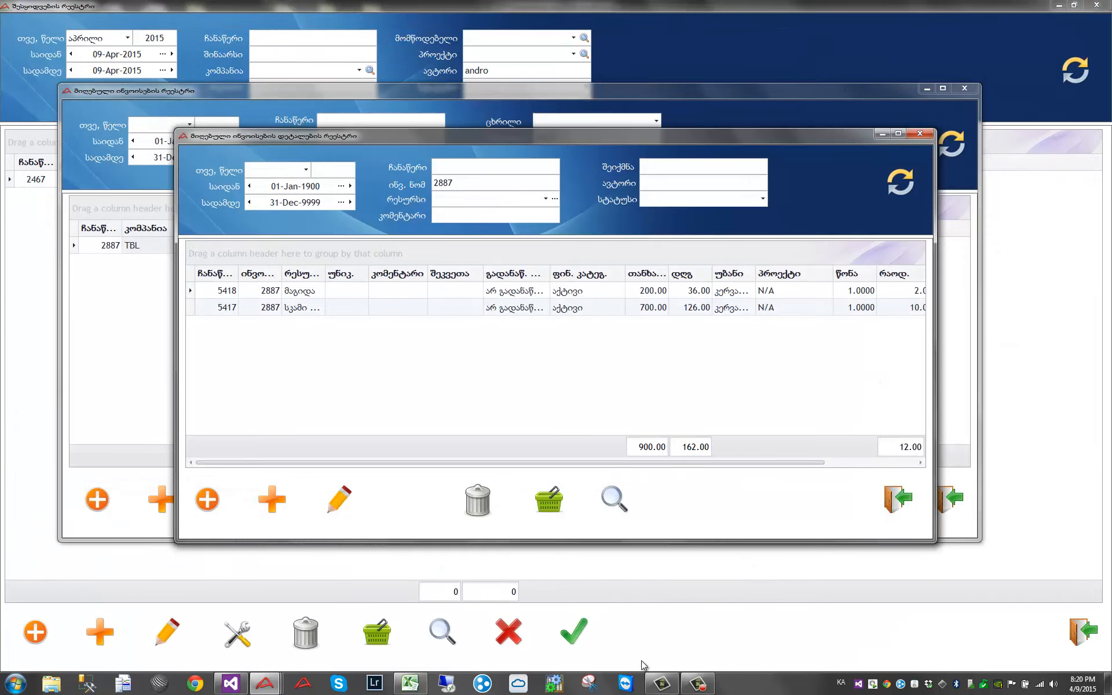
click(899, 134)
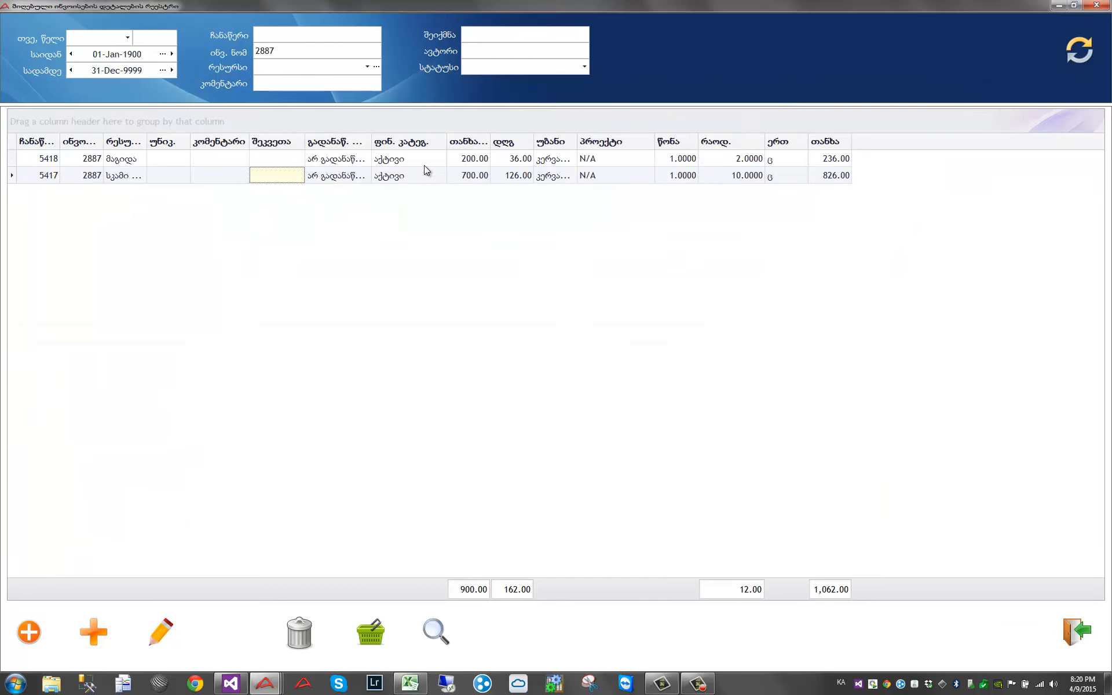
drag(372, 141, 385, 141)
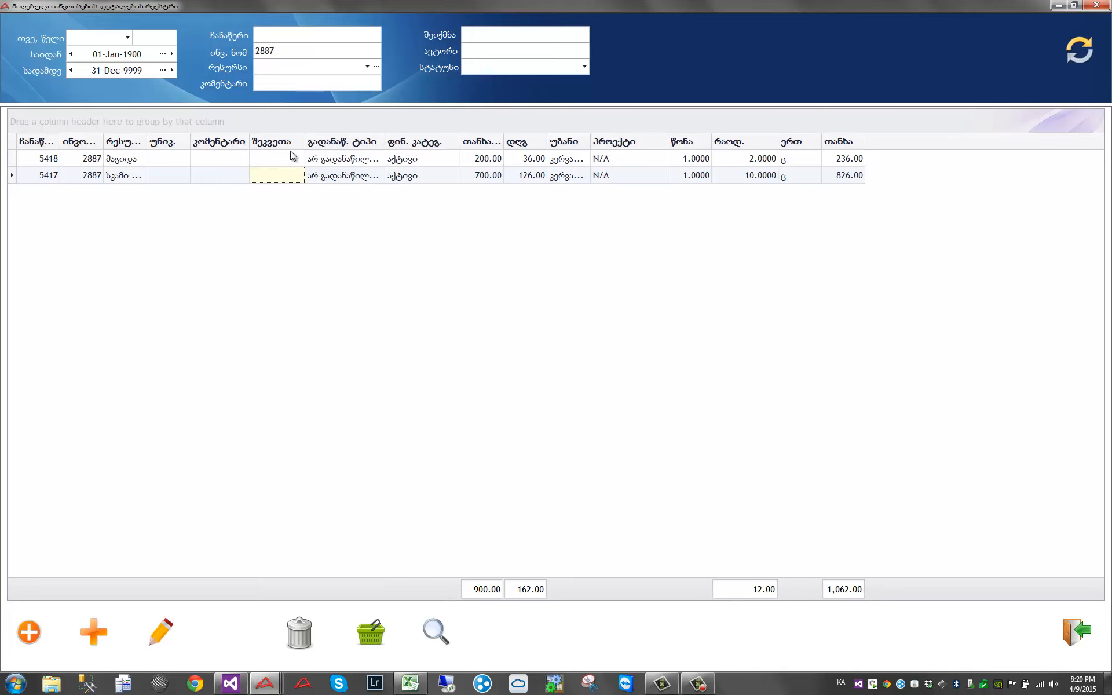
click(565, 144)
drag(562, 148, 312, 142)
click(327, 160)
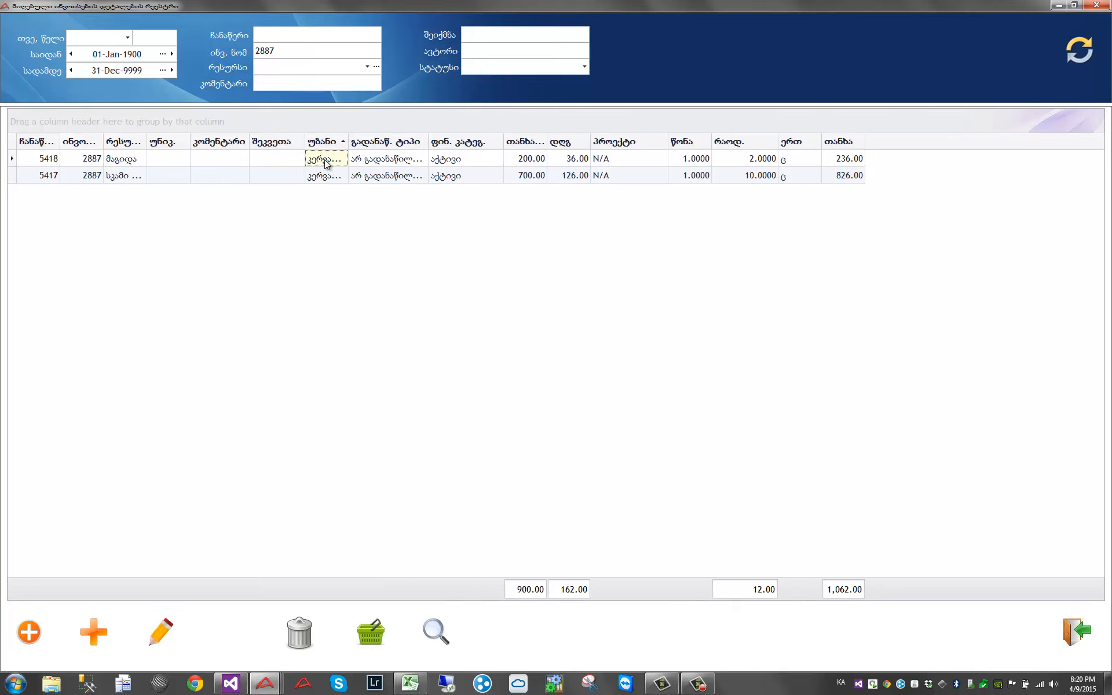
Step: Widen the უბანი column to show full names and narrow the ფინ. კატეგ. and პროექტი columns
mouse_move(392, 141)
mouse_down()
mouse_move(414, 140)
mouse_move(393, 141)
mouse_up()
click(398, 174)
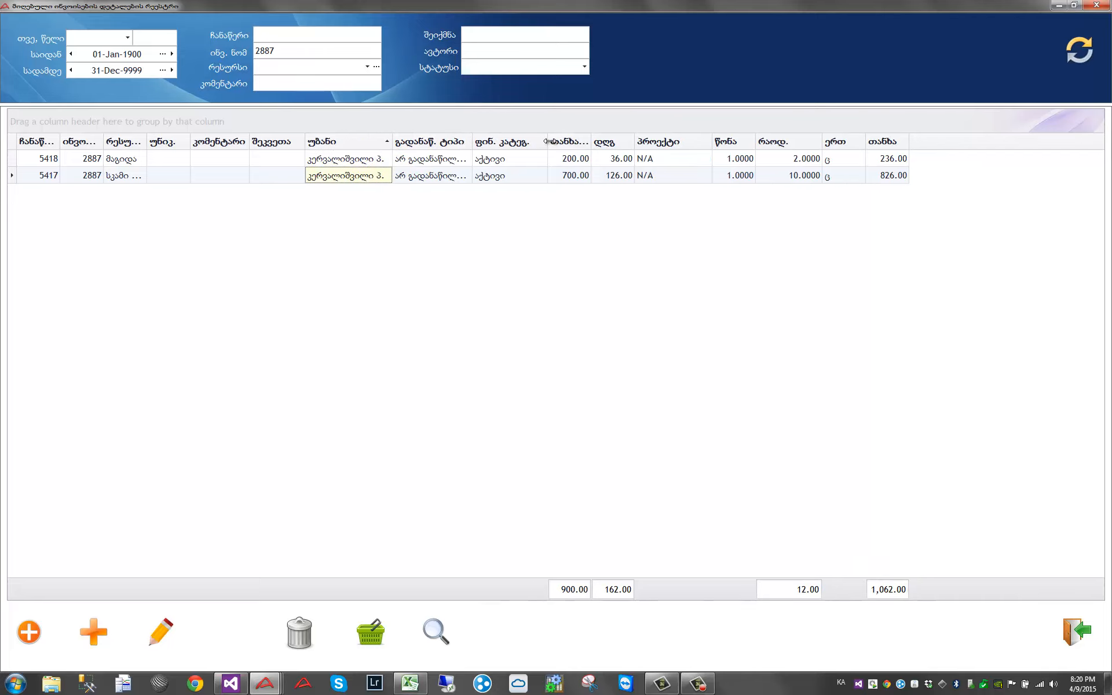
drag(547, 141, 535, 140)
drag(699, 141, 674, 139)
click(609, 176)
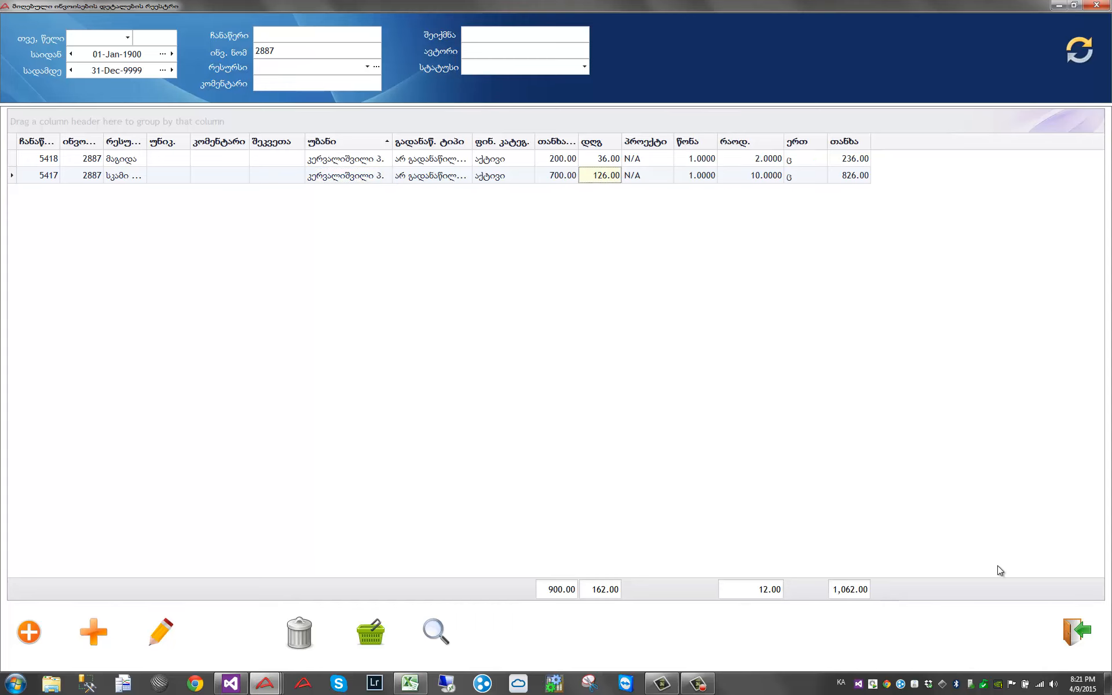
Step: Close the invoice details and received invoice registers and refresh the purchase register
click(1077, 632)
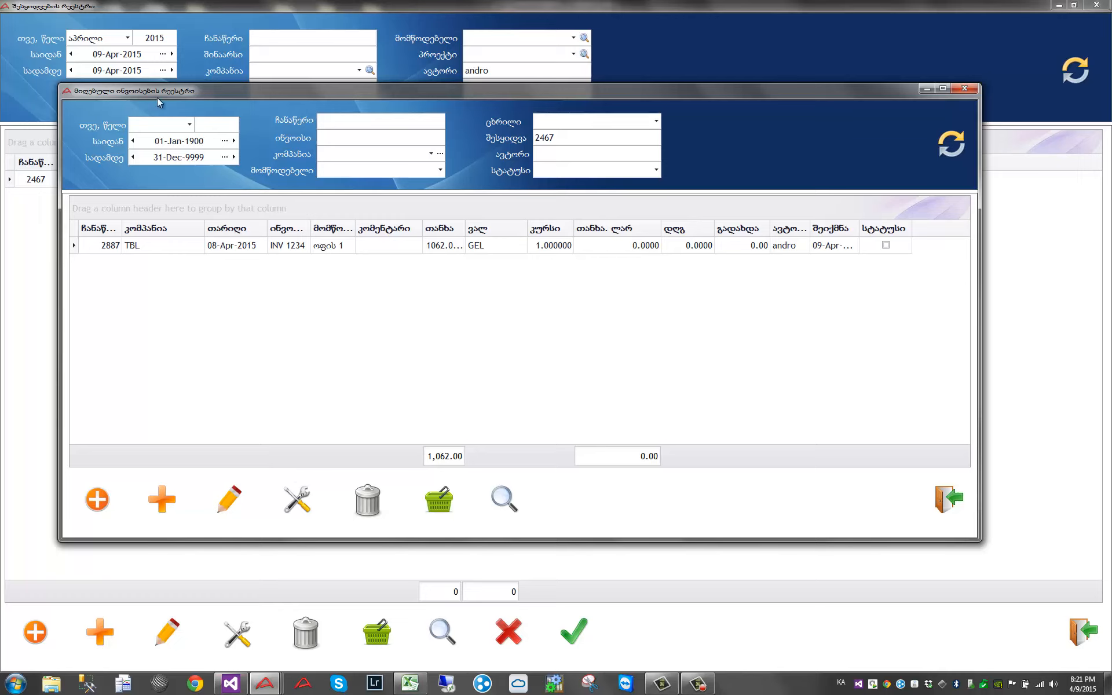
click(950, 499)
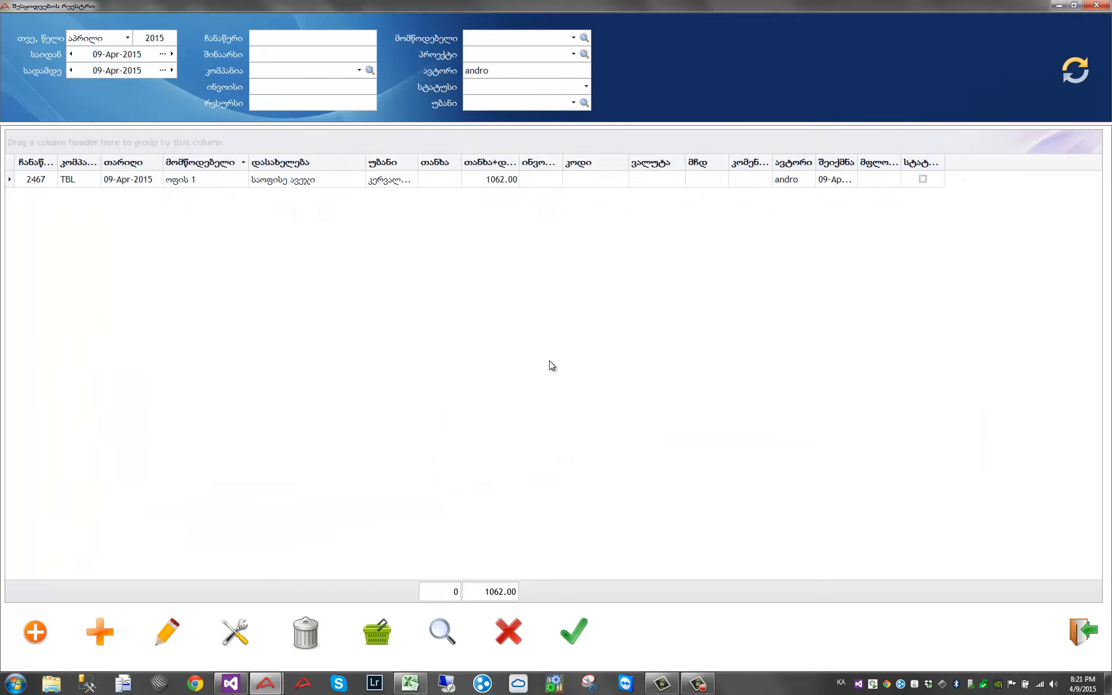
click(558, 180)
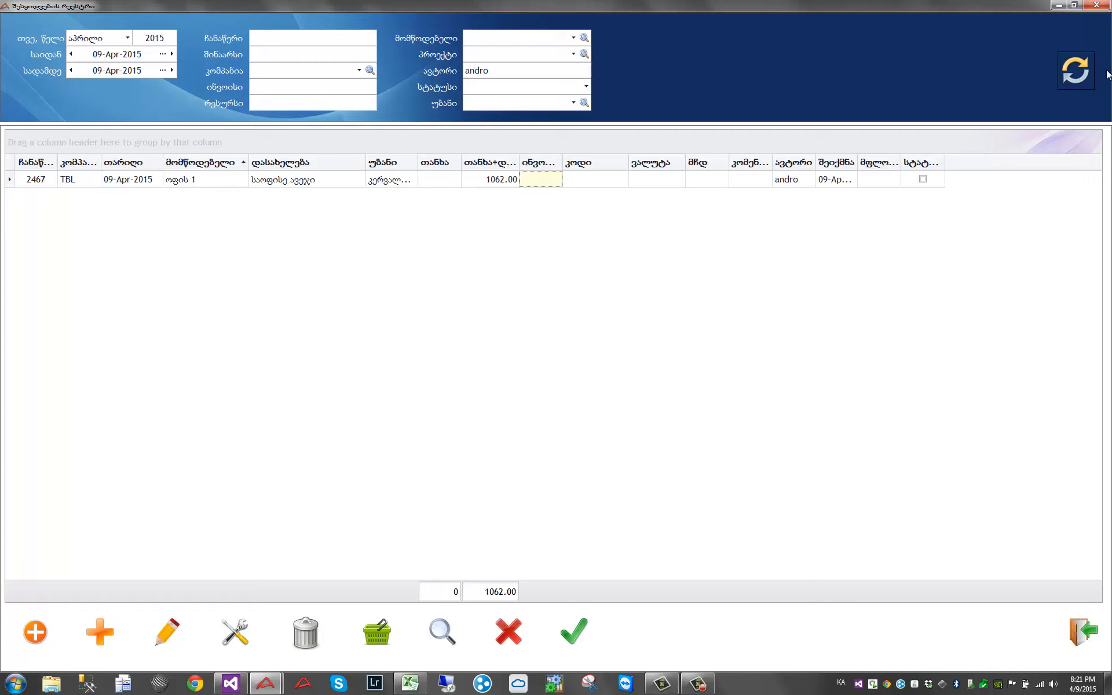
click(1067, 76)
click(423, 183)
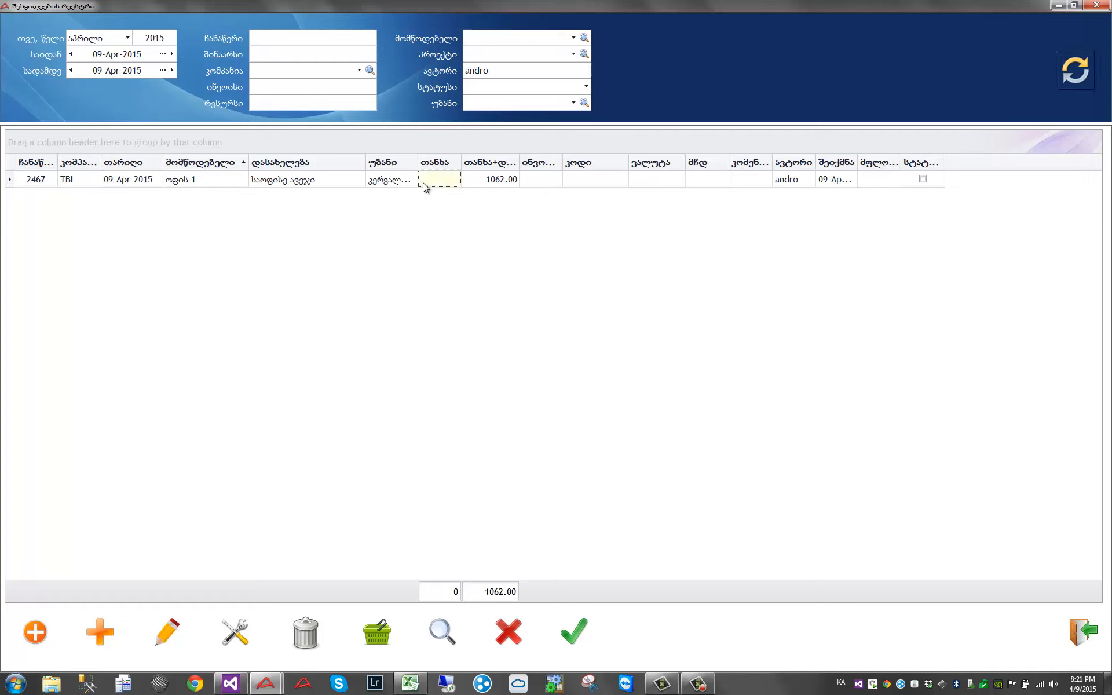
Step: Activate the office furniture purchase, check its updated row, and close the purchase register
click(578, 631)
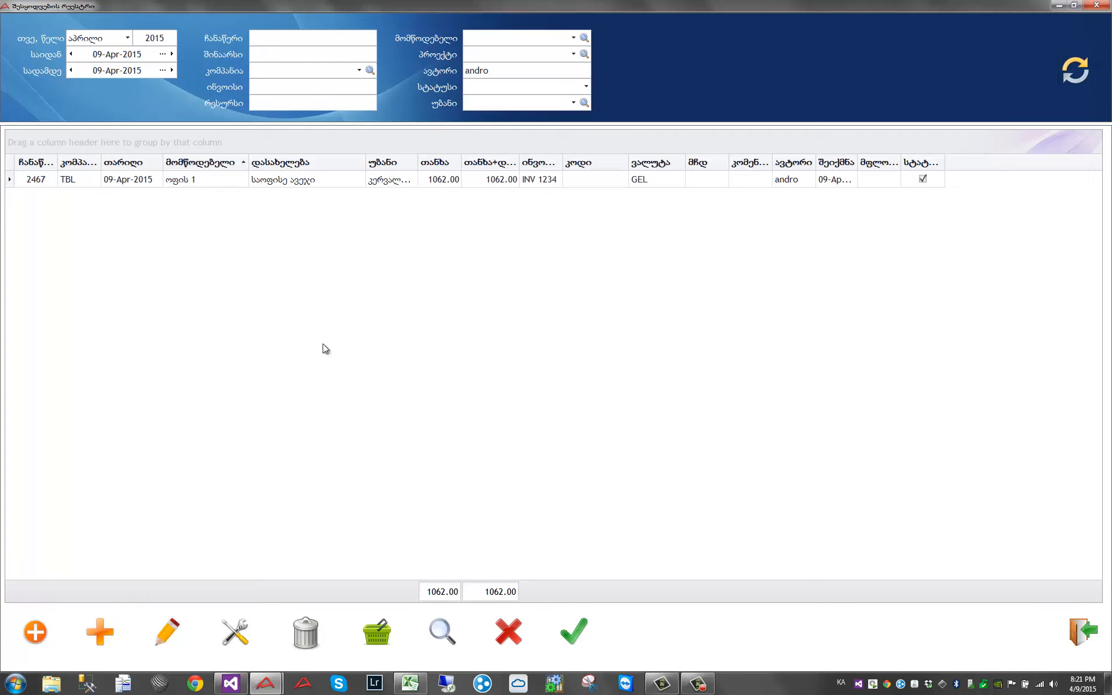
click(607, 183)
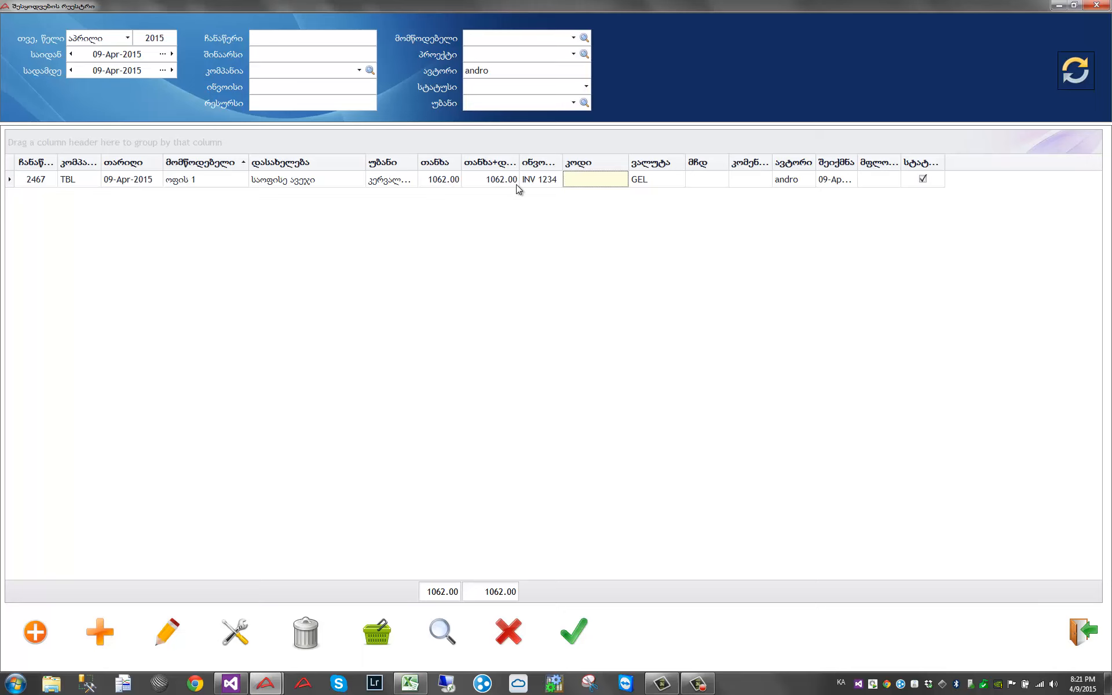
click(1084, 634)
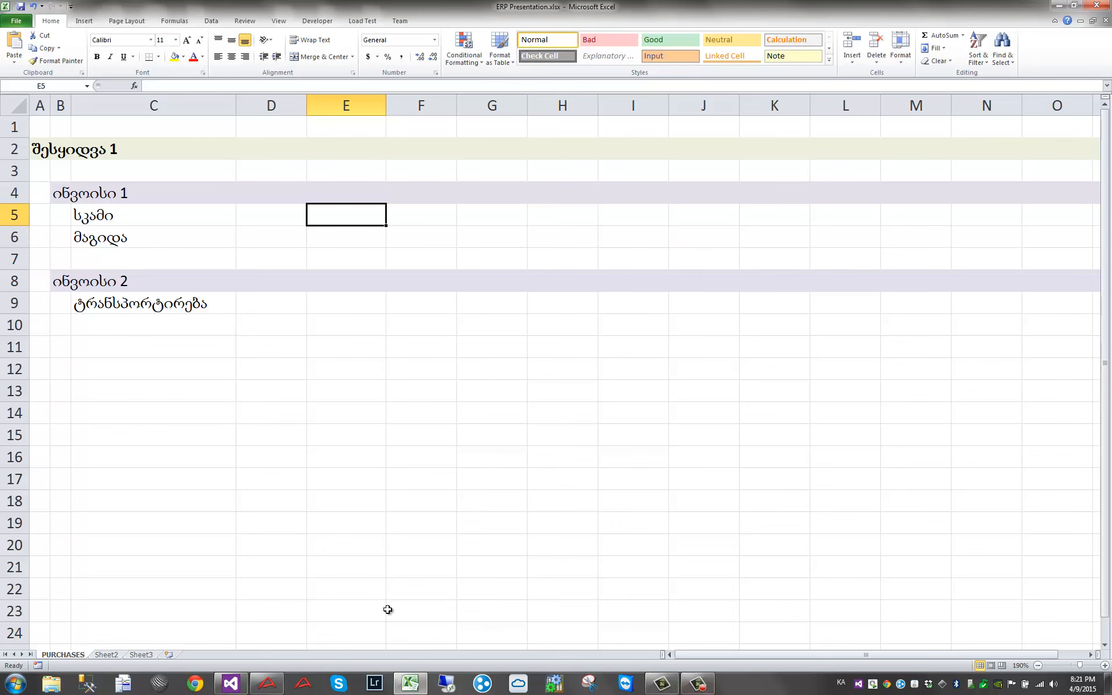
Step: Switch to the ALIVE main menu and open the financial report მთავარი წიგნი in a maximized window
click(267, 684)
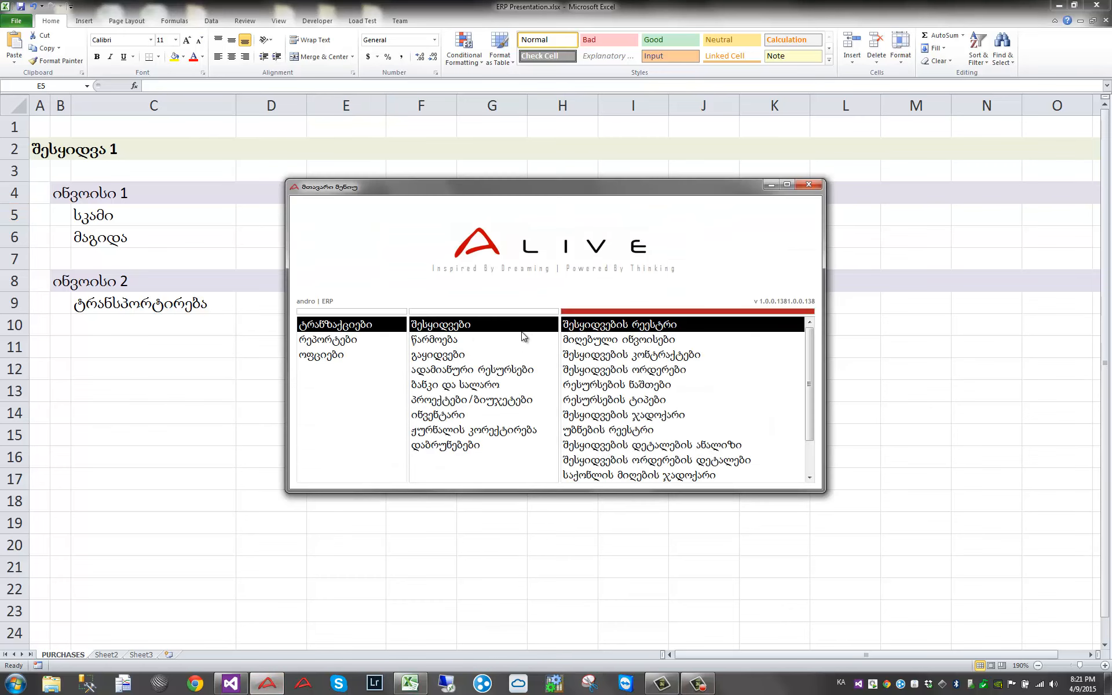
click(350, 346)
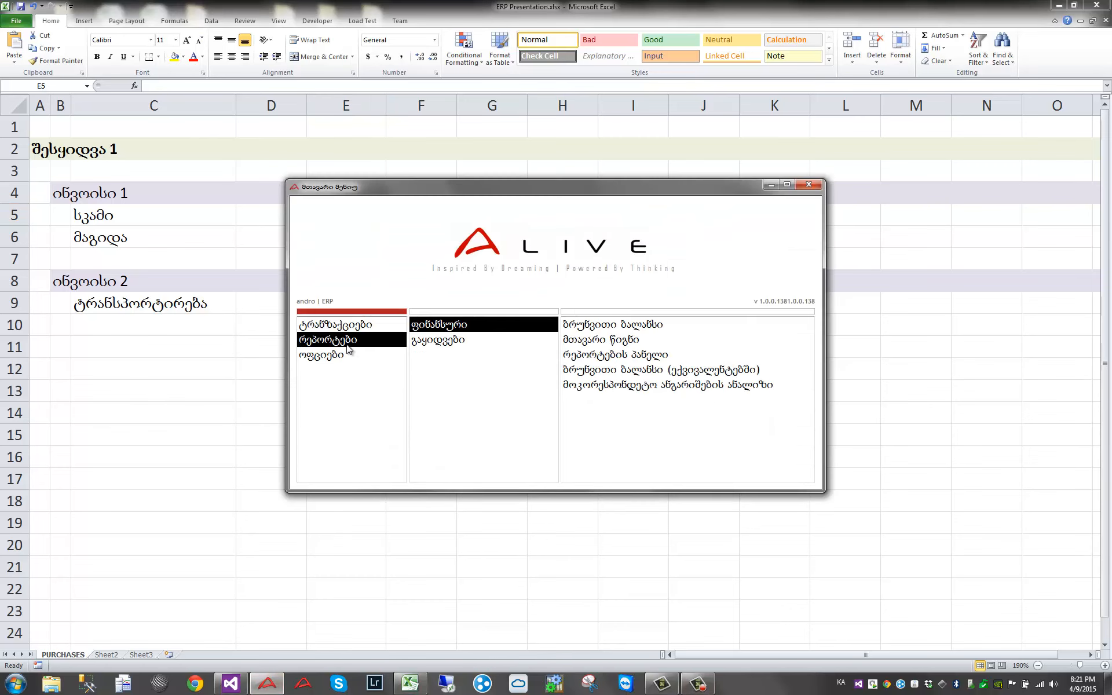
click(628, 341)
double_click(681, 346)
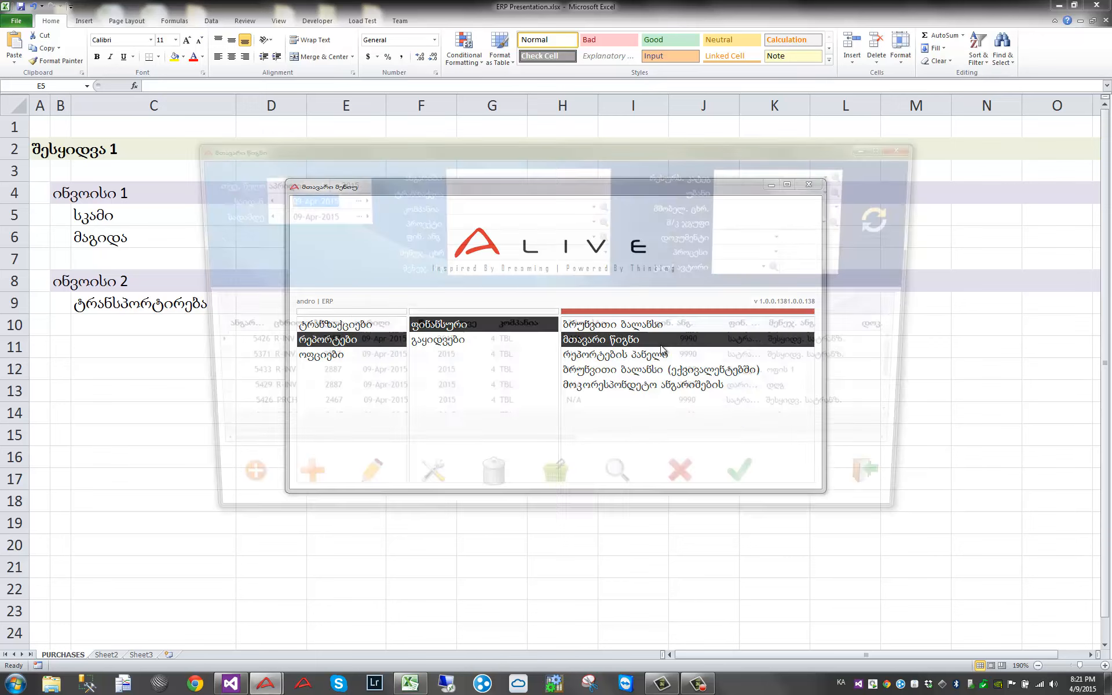
double_click(883, 154)
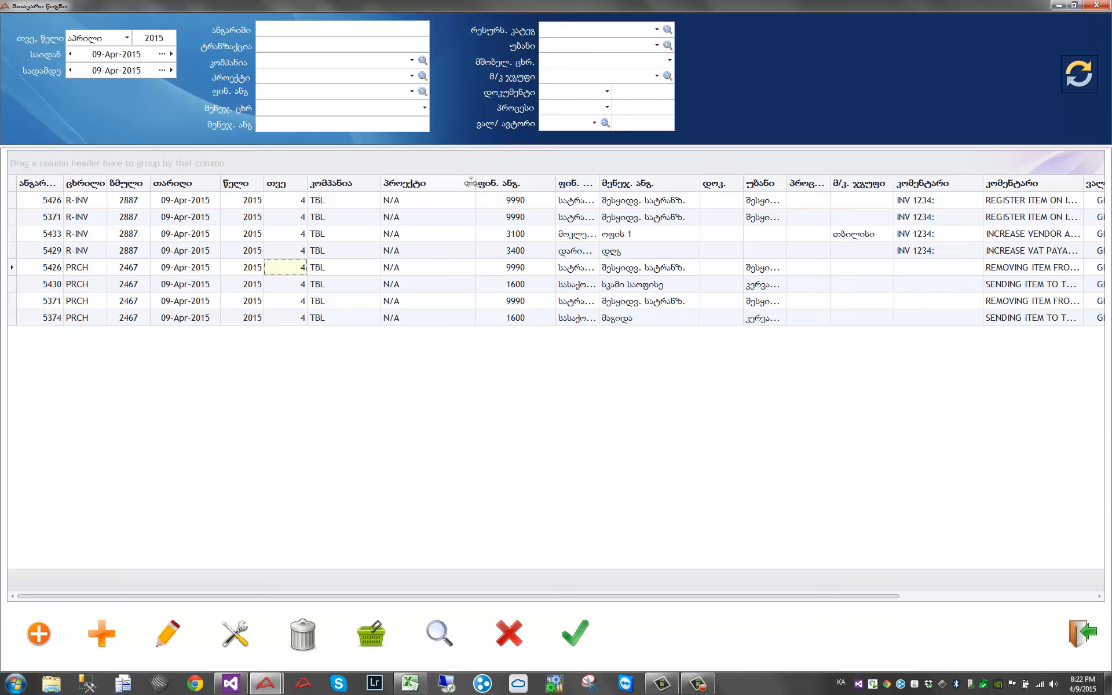
Step: Compact the ledger by narrowing wide columns and removing the პროც., მ/კ. ჯგუფი and second კომენტარი columns
drag(475, 181, 284, 180)
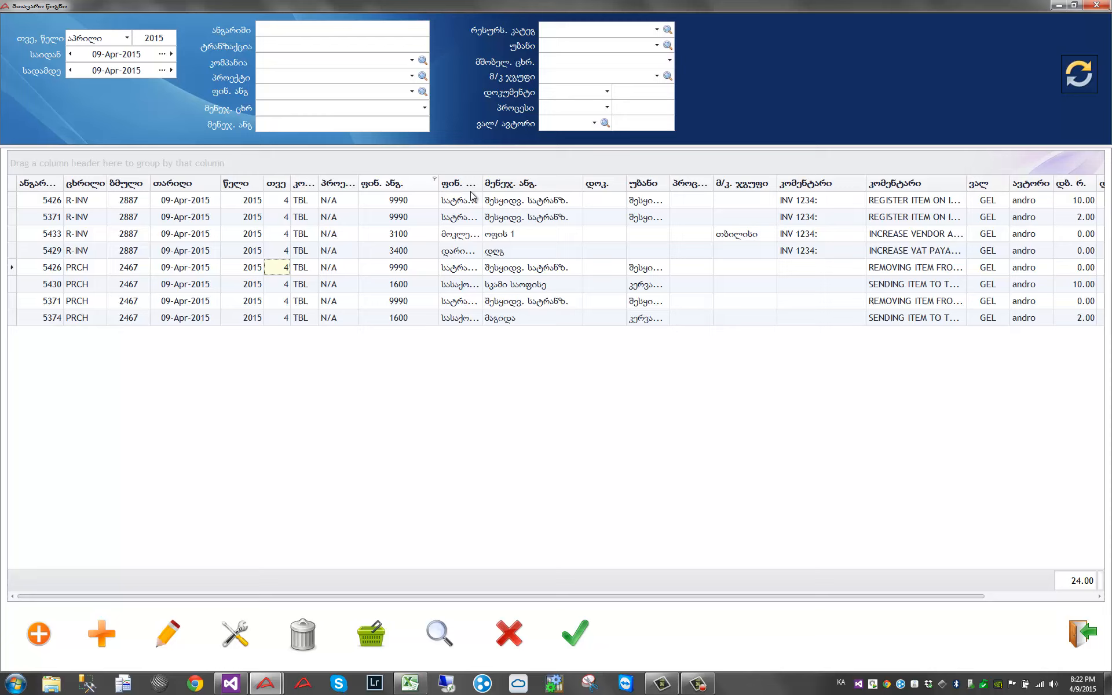
click(602, 184)
drag(729, 124, 730, 122)
drag(692, 183, 739, 108)
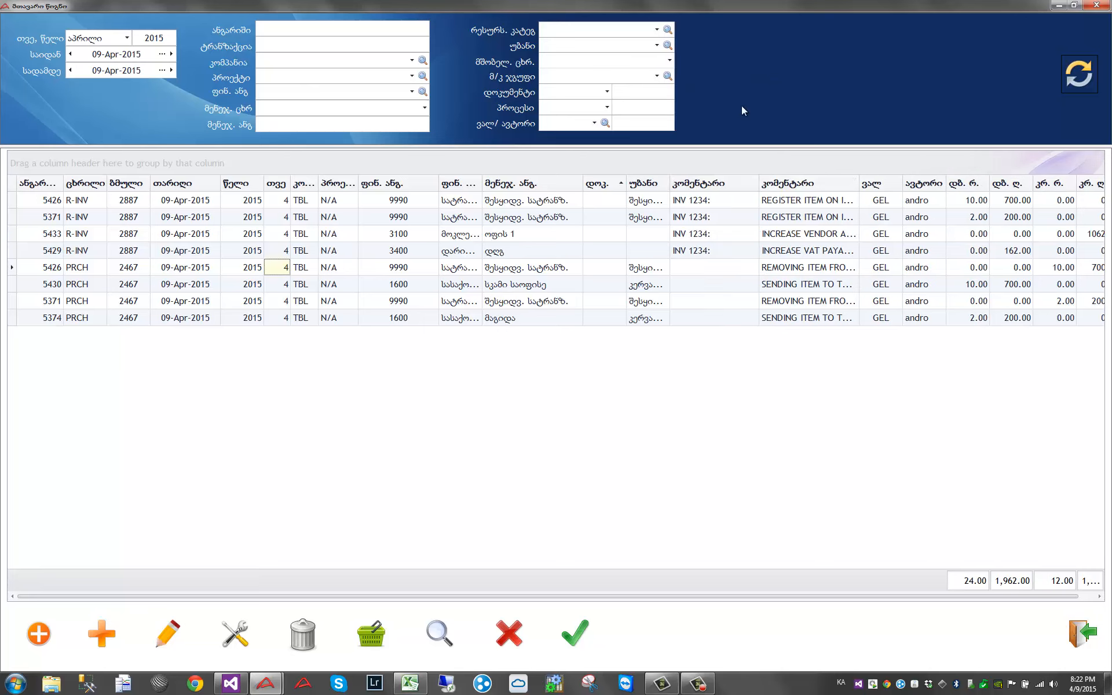
drag(760, 180, 719, 180)
drag(765, 183, 805, 80)
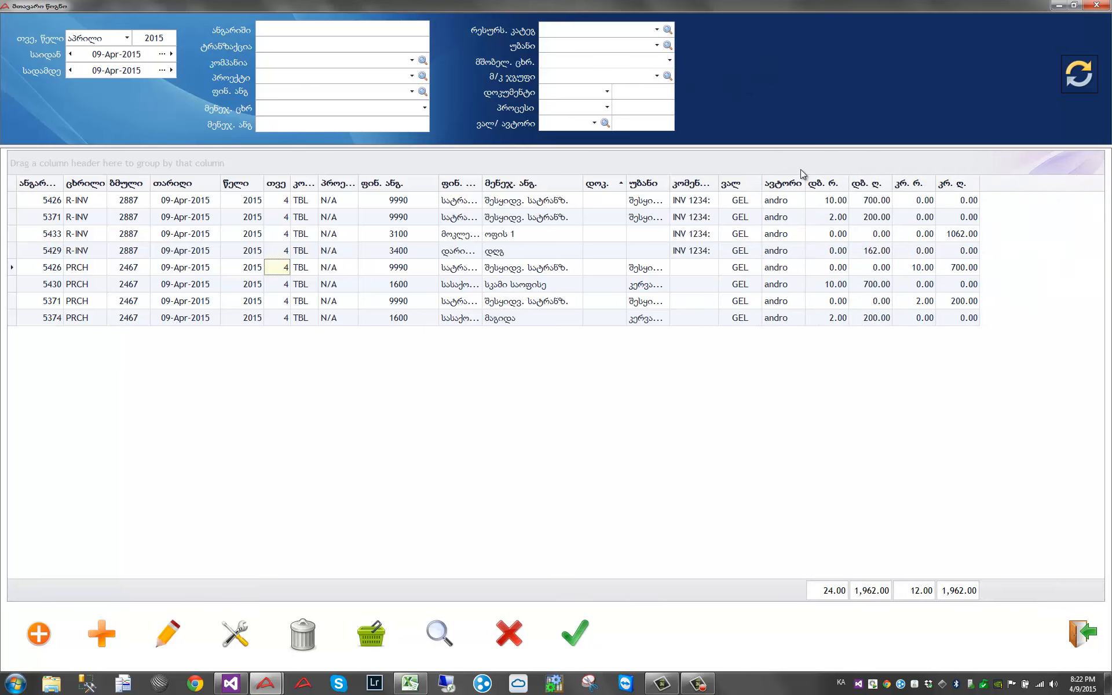
Step: Fit the უბანი column to its contents, place it before დოკ., and widen the მენეჯ. ანგ. column slightly
double_click(671, 184)
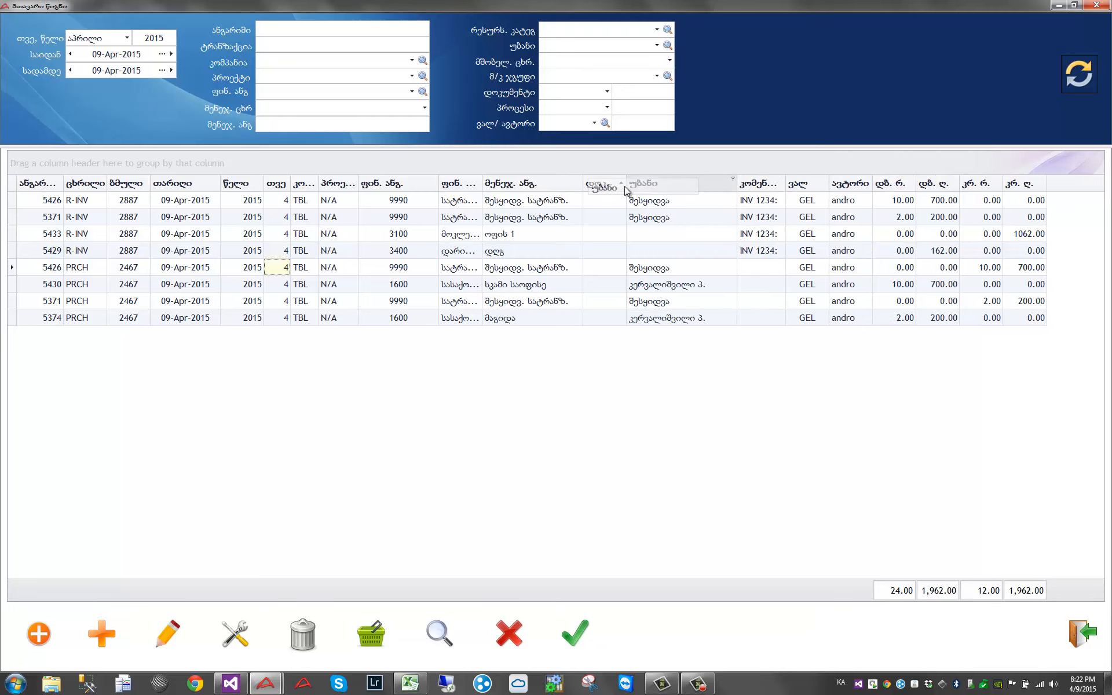
drag(612, 195, 607, 193)
click(652, 239)
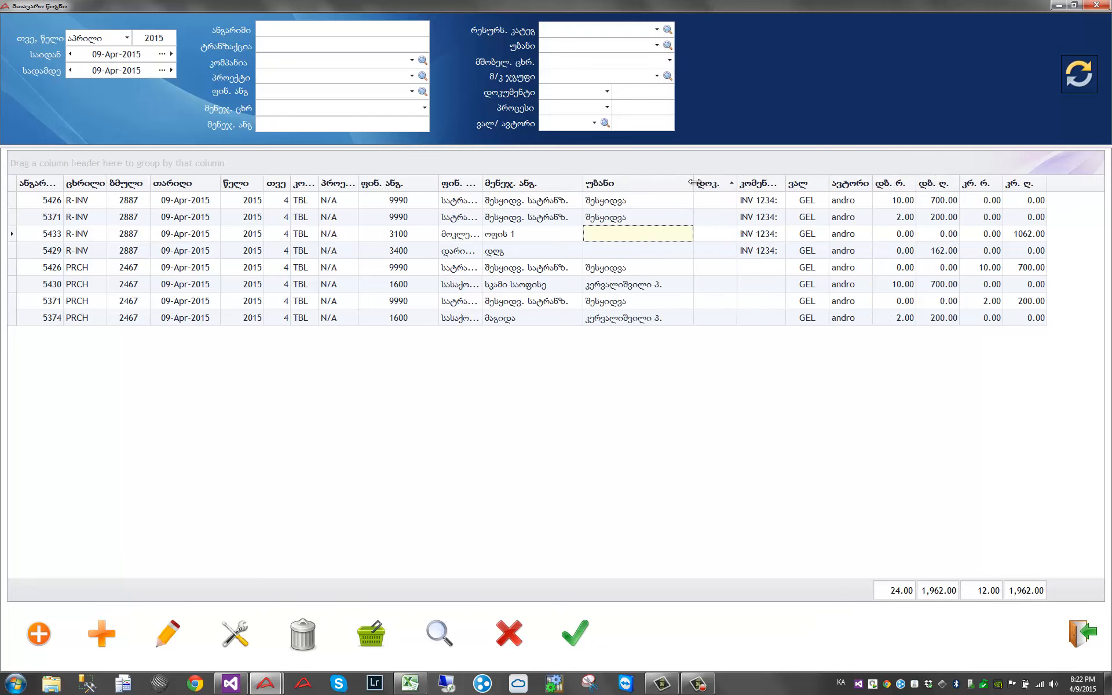
drag(694, 182, 676, 183)
click(698, 265)
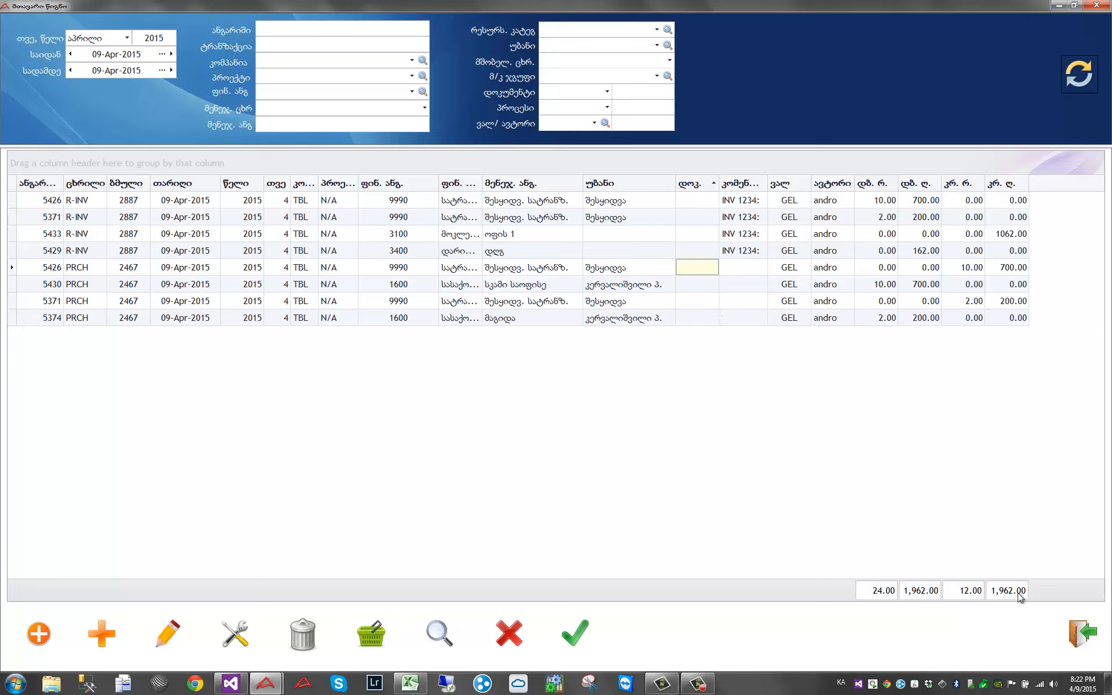
click(921, 252)
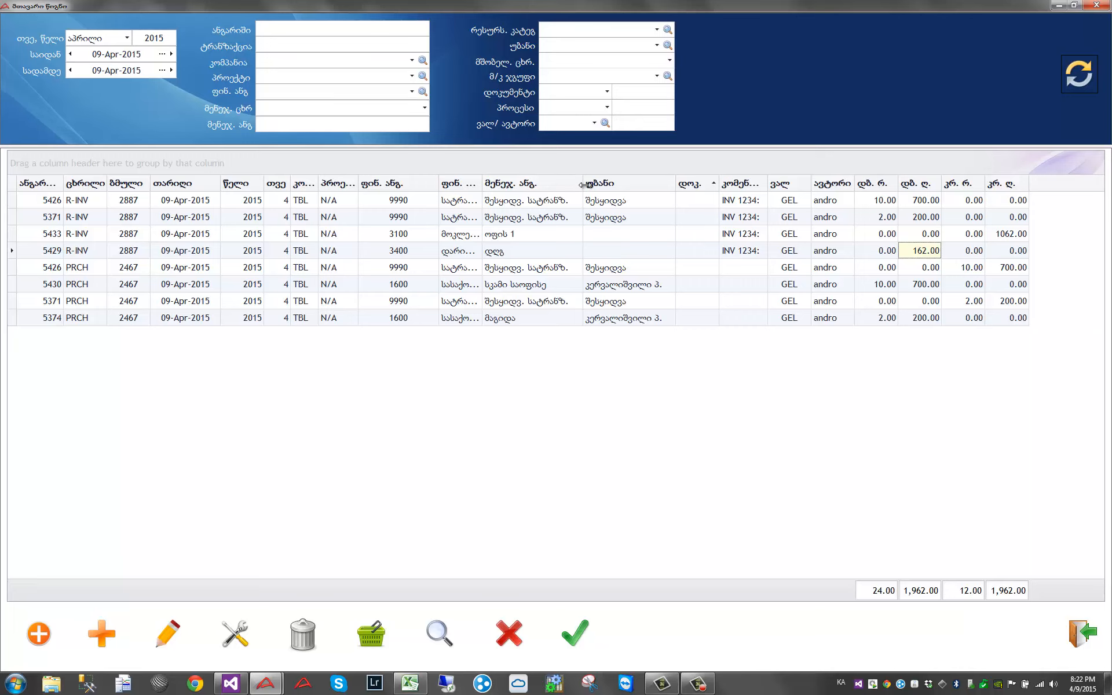
drag(585, 184, 595, 184)
Step: Examine the management accounts, debit amounts and financial account codes of the transit, office chair and table entries
click(555, 217)
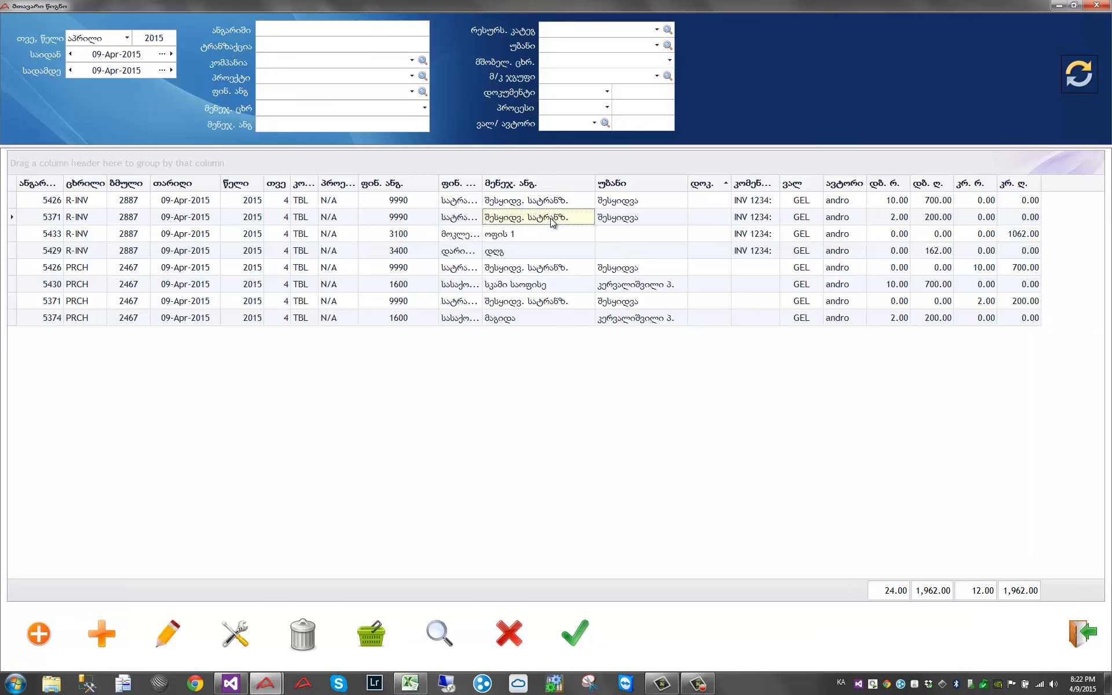
click(542, 269)
click(541, 303)
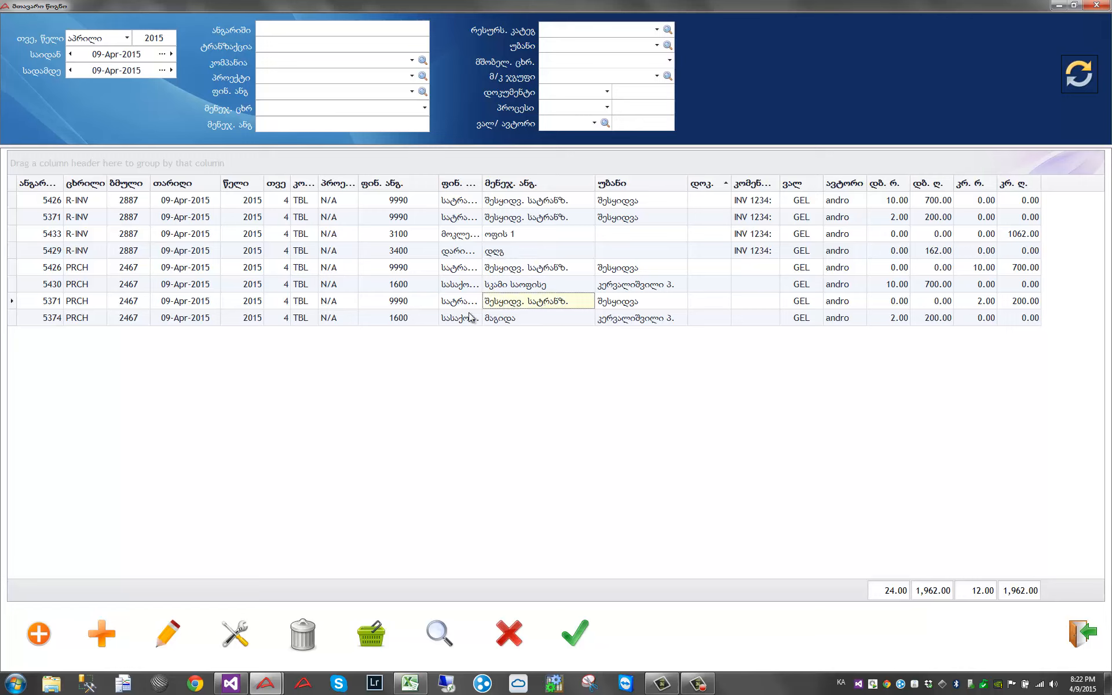
click(550, 285)
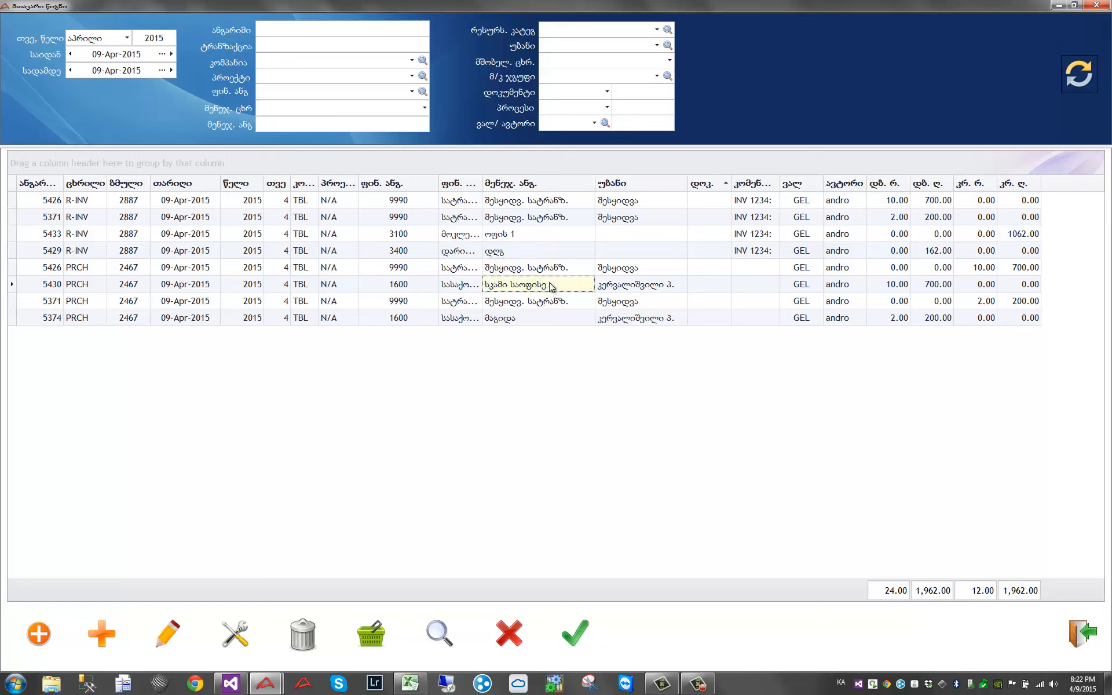
click(533, 318)
click(937, 318)
click(935, 284)
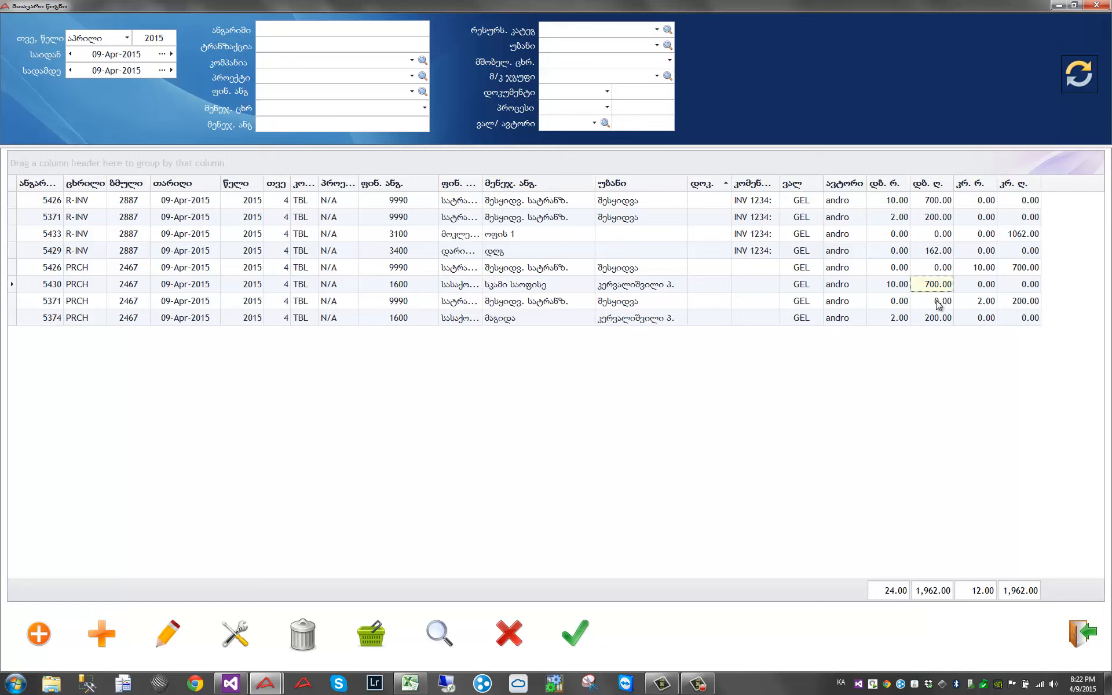
click(934, 319)
click(405, 285)
click(406, 318)
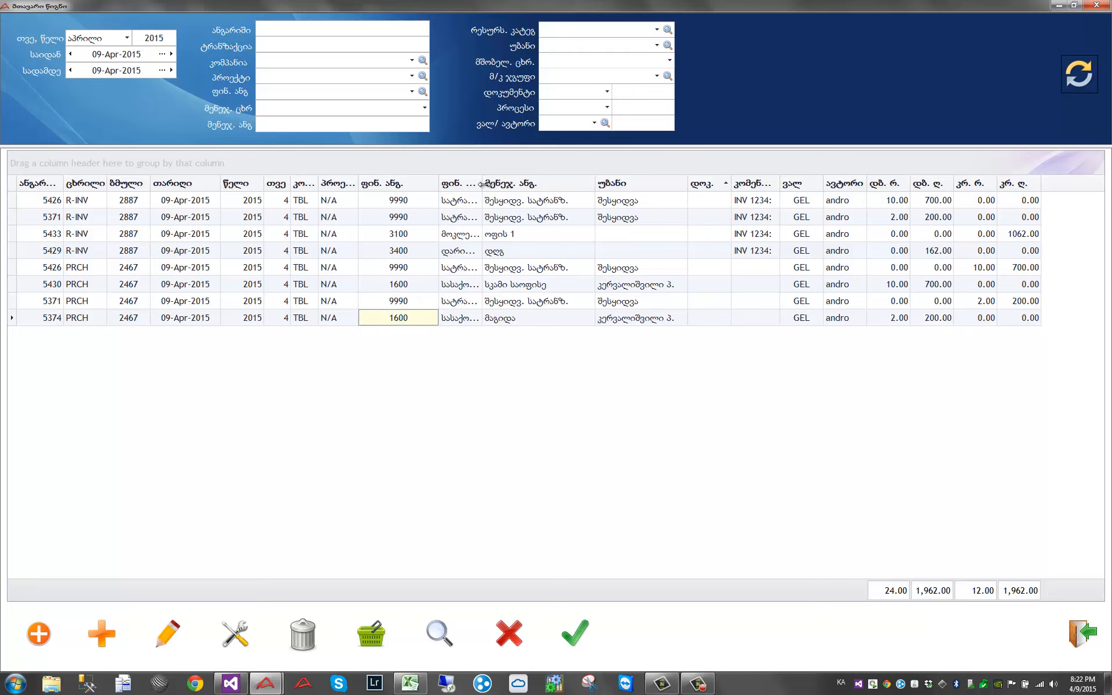
Step: Sort the ledger by financial account name, widening that column and narrowing the account code column, and check the ოფის 1 entry
drag(482, 184, 501, 185)
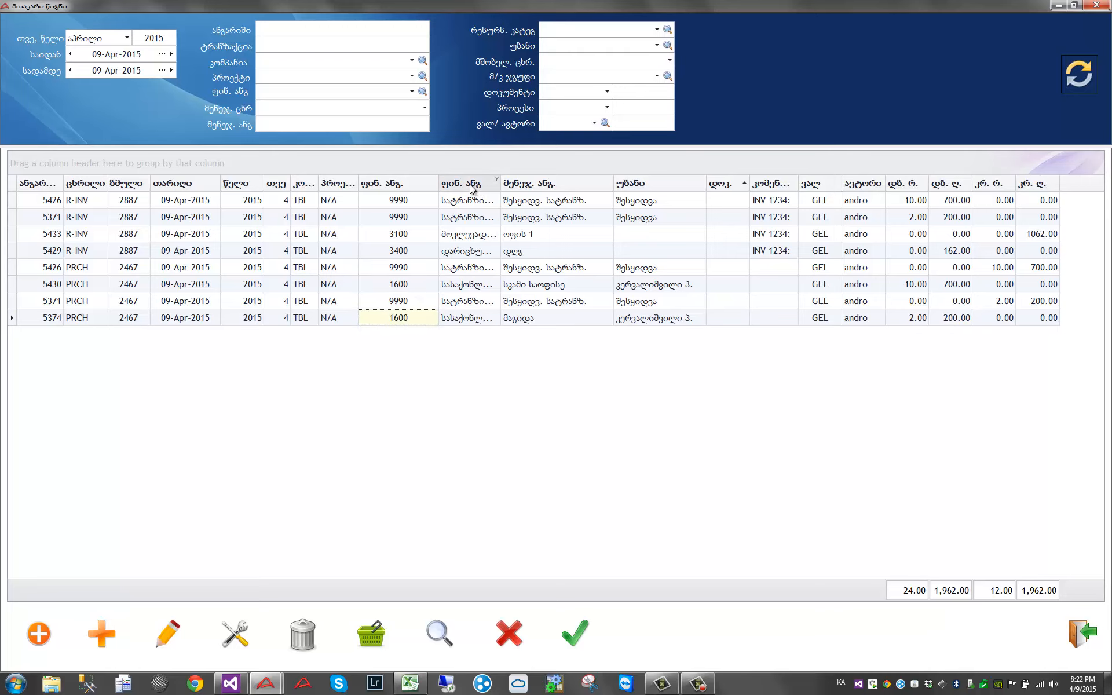
click(472, 187)
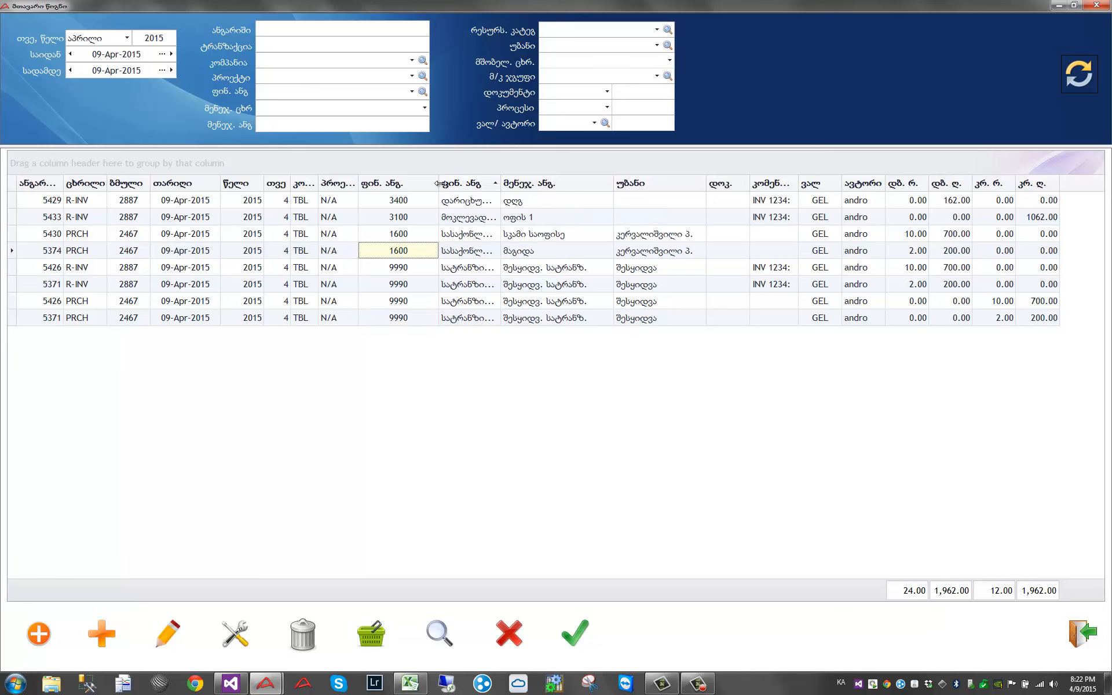
drag(438, 183, 409, 183)
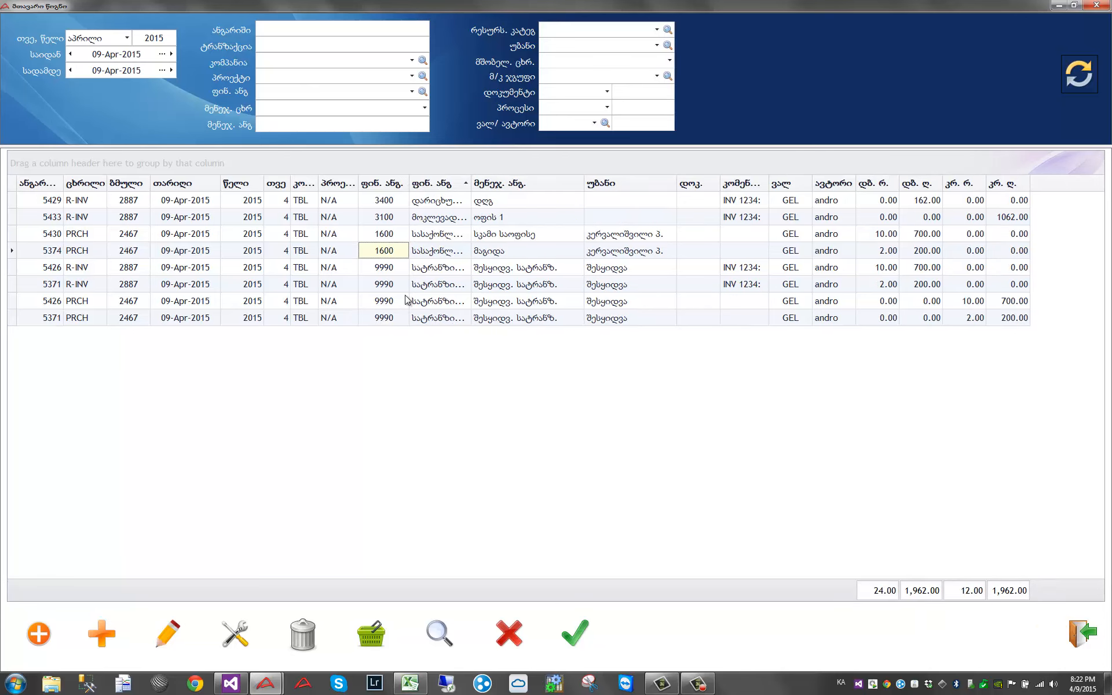
click(503, 284)
click(502, 220)
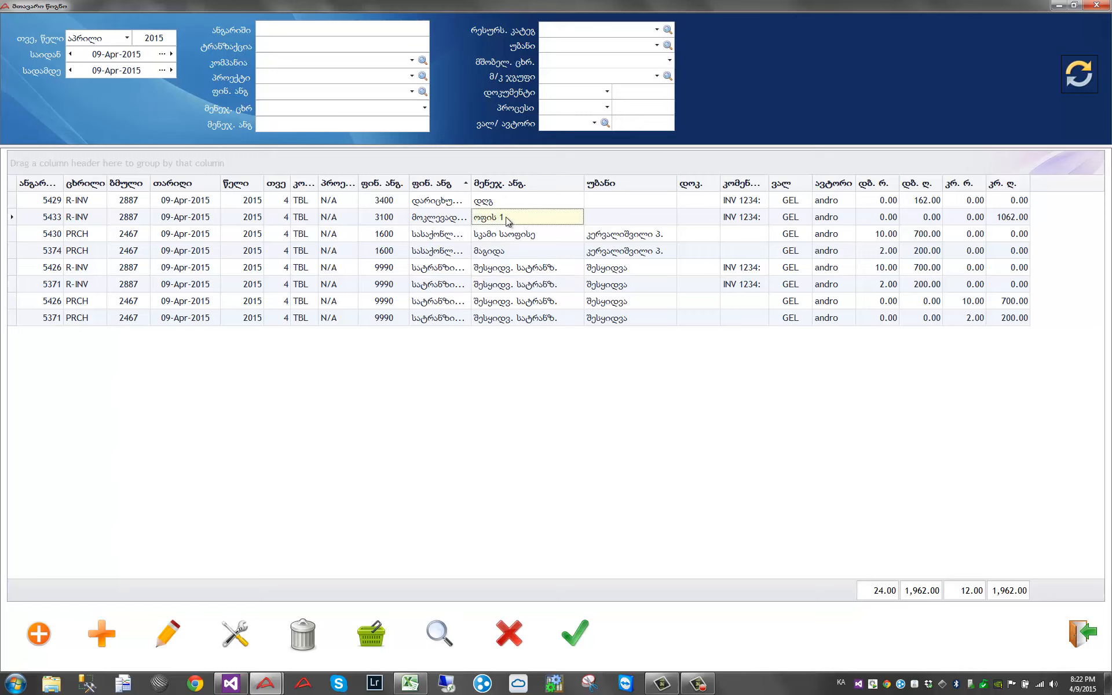
click(389, 218)
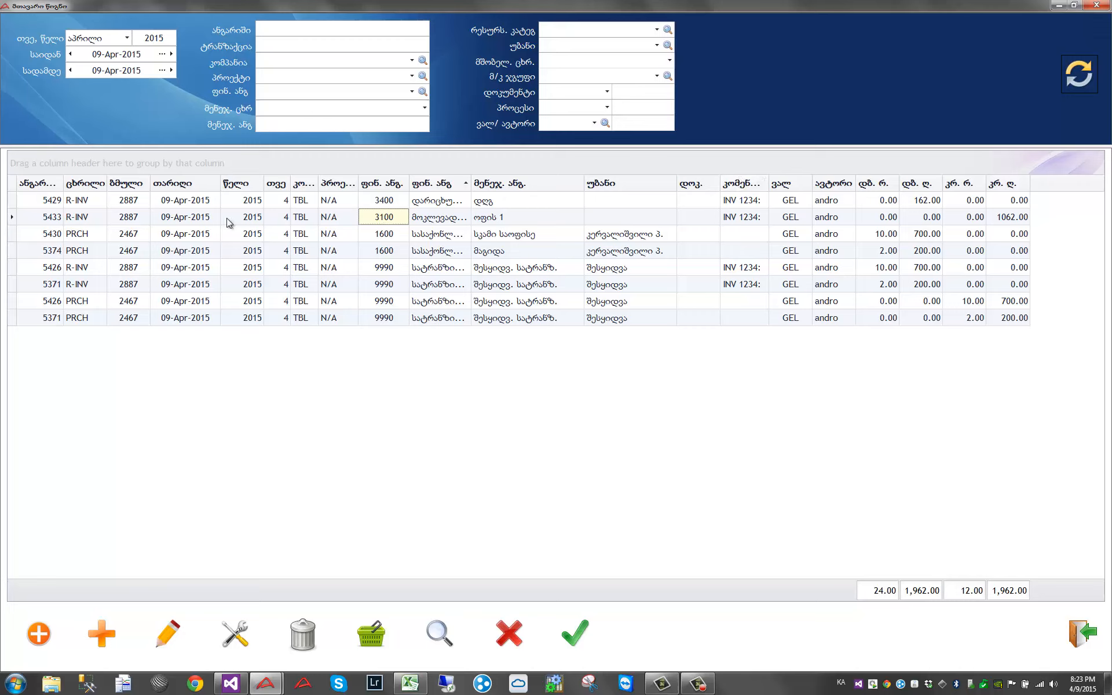
Step: Sort the ledger by ბმული and compare the PRCH purchase entries with the R-INV invoice entries
click(128, 183)
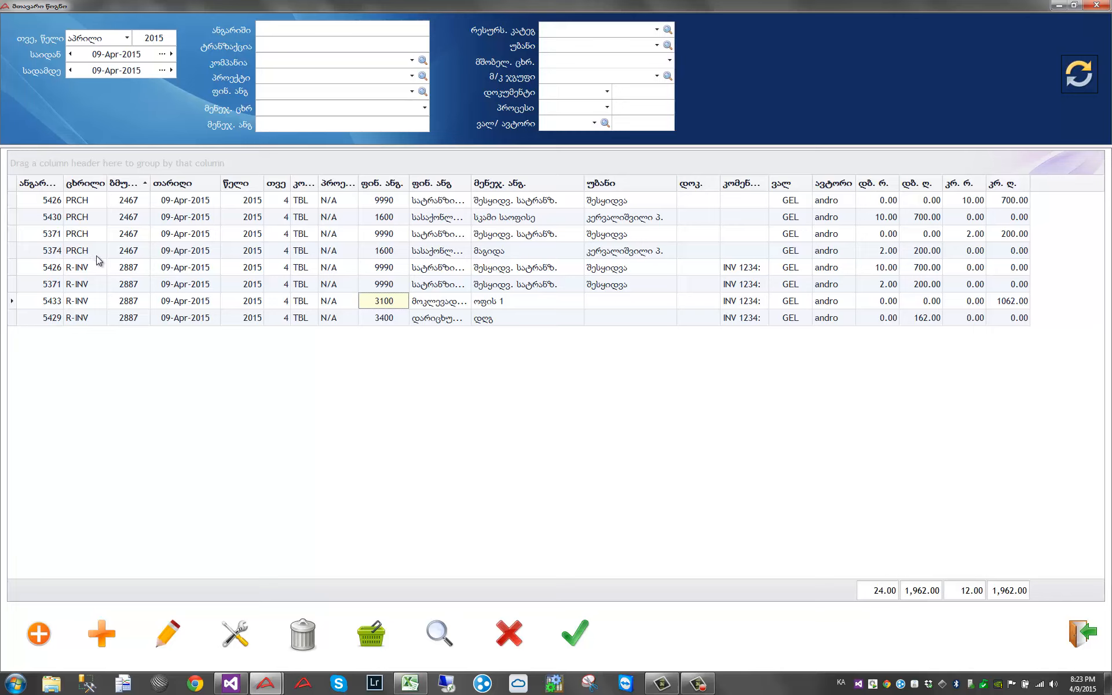
click(136, 256)
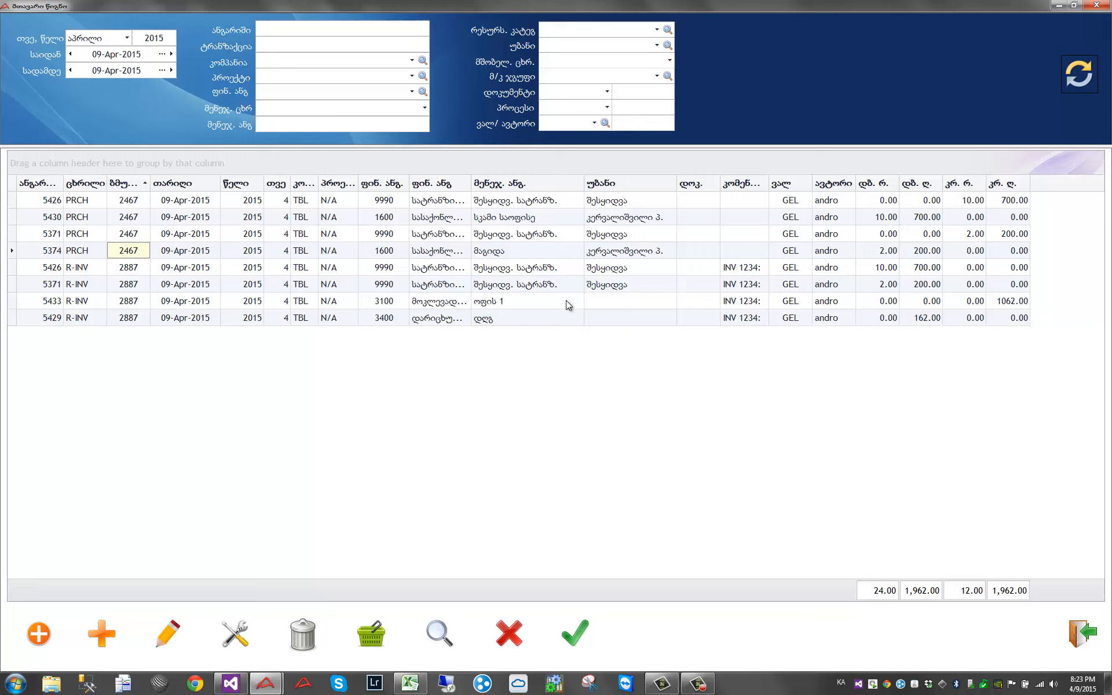
click(533, 320)
click(529, 305)
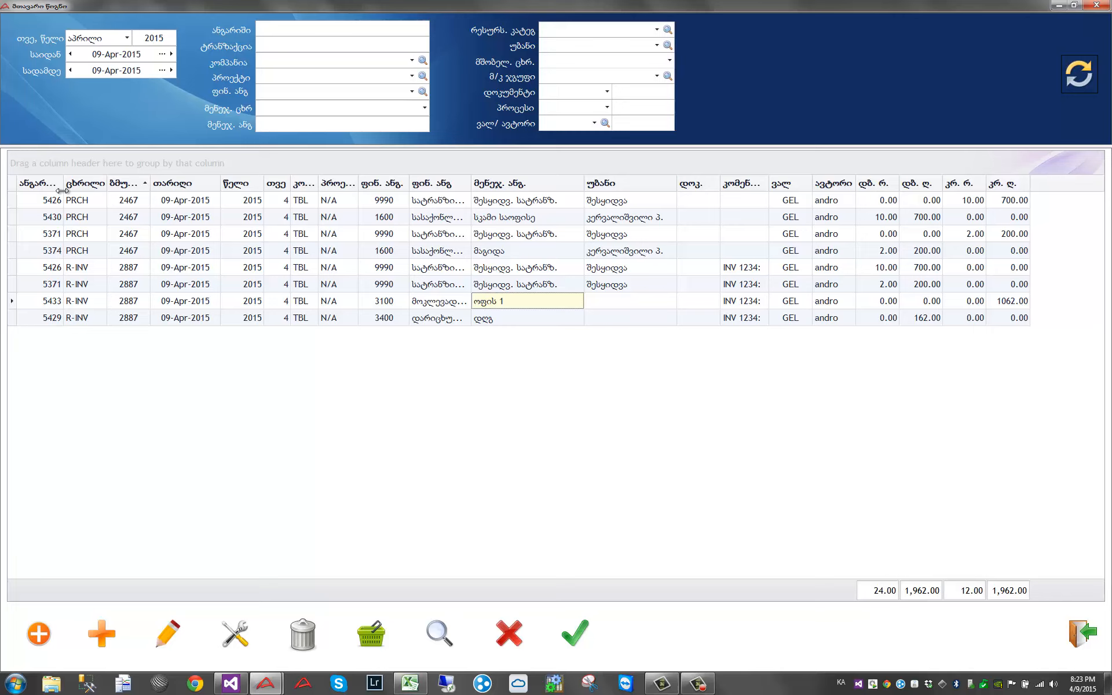
Step: Close the ledger and open შესყიდვების რეესტრი from the purchase transactions
click(1082, 636)
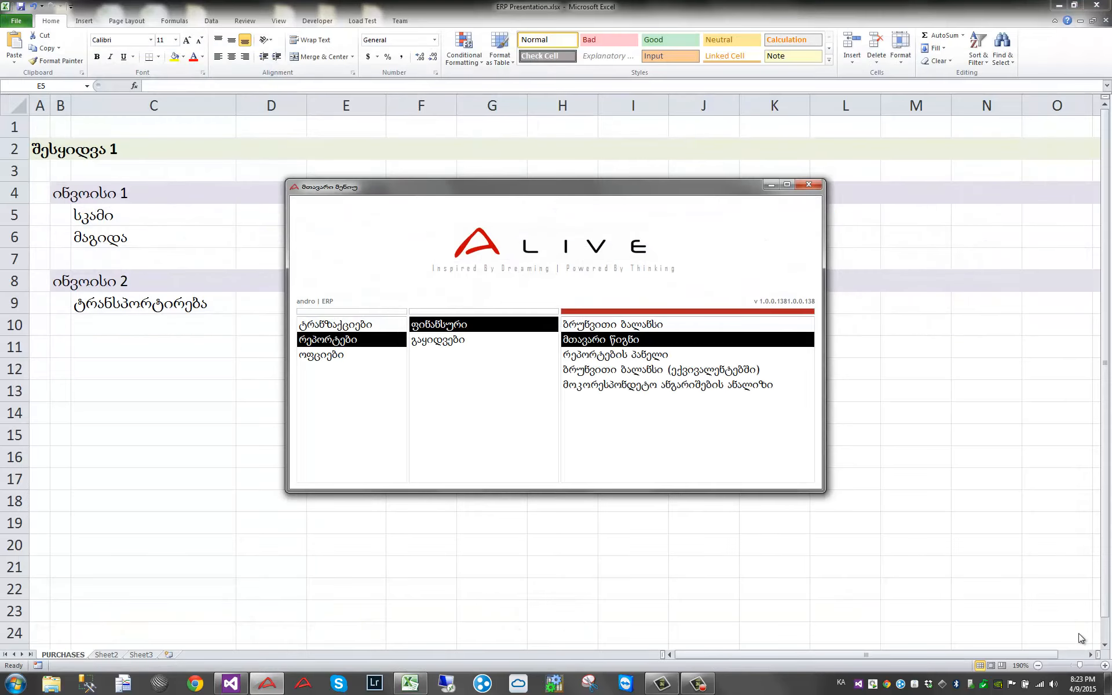
click(335, 325)
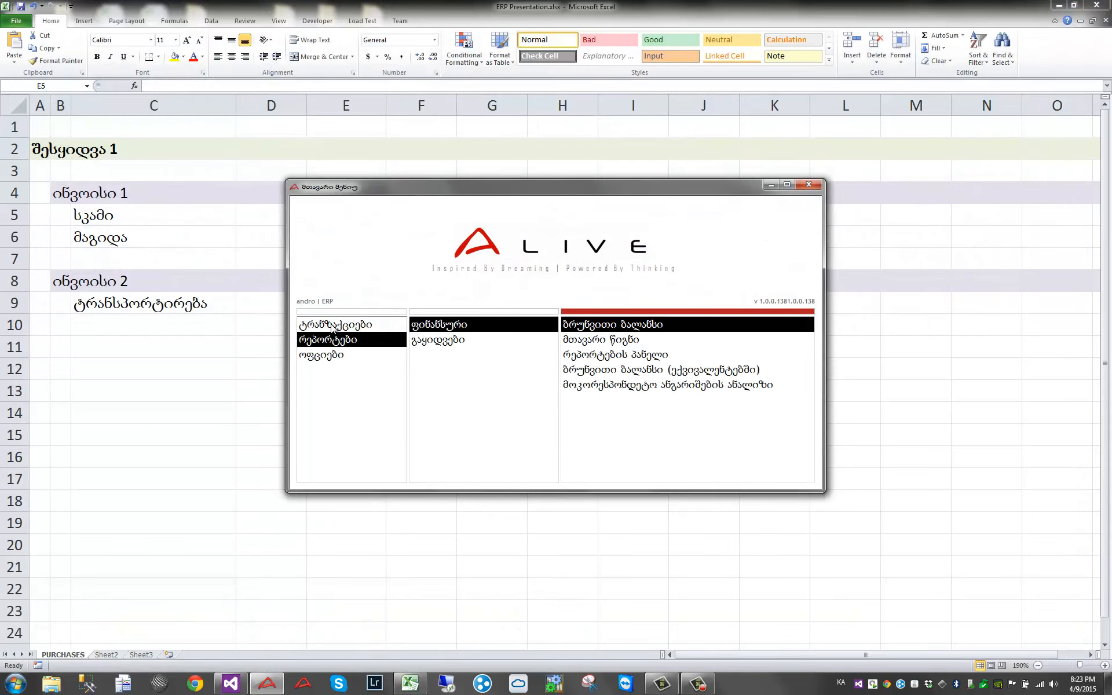
click(436, 328)
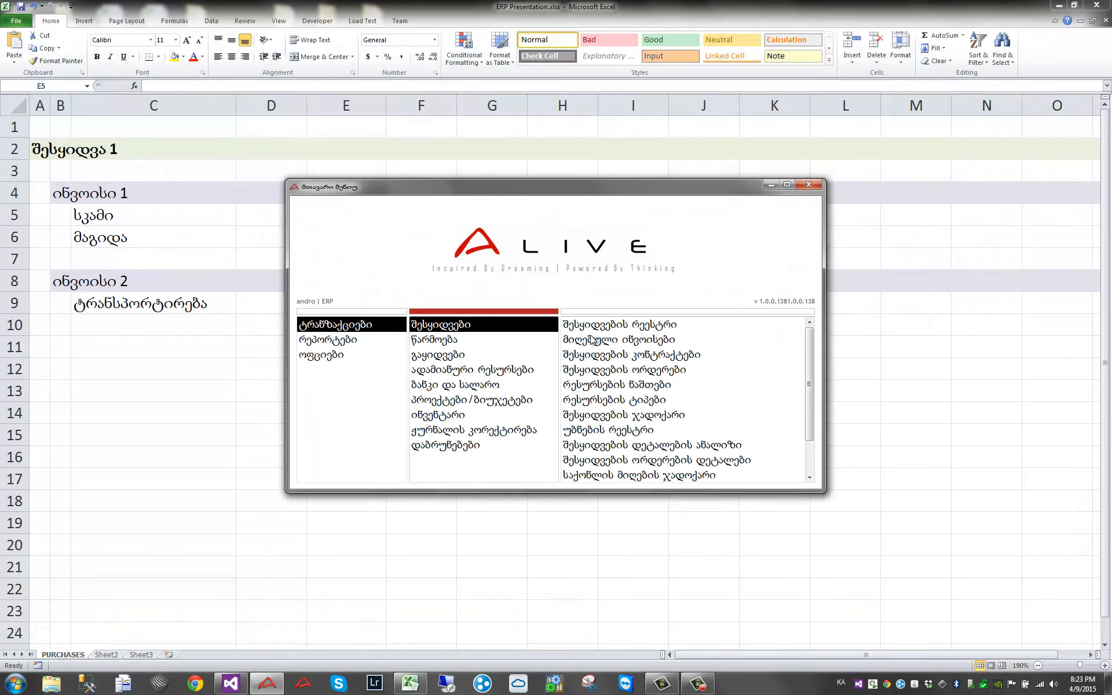
double_click(672, 328)
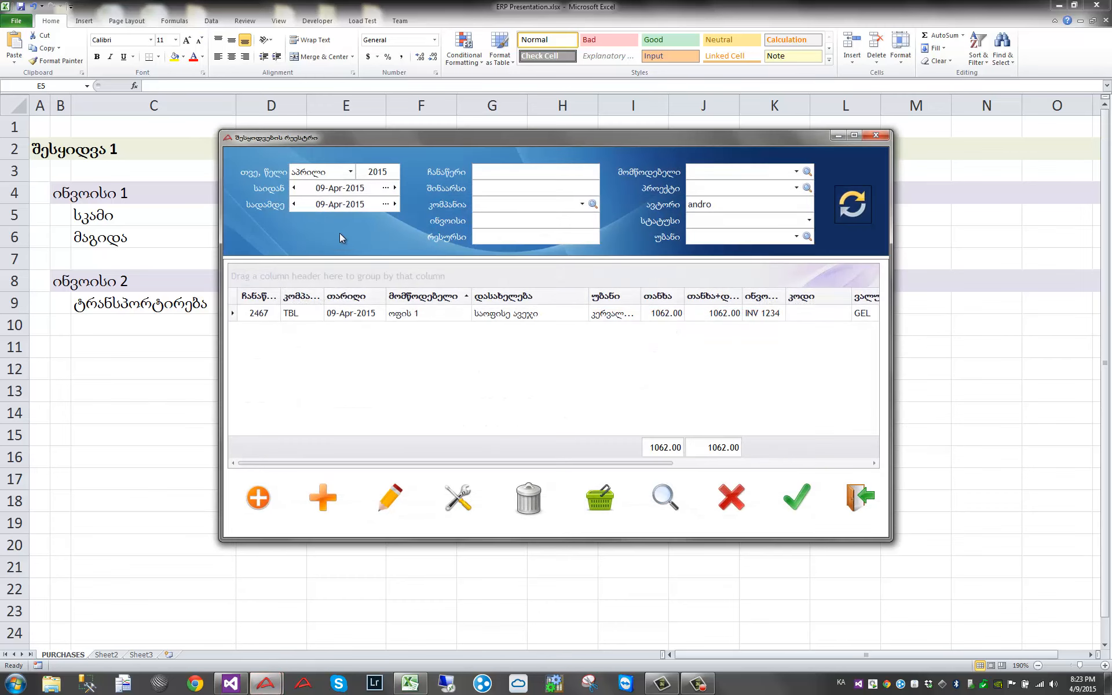
Step: View a blank received invoice form for the ოფის 1 purchase, and close it together with the received invoices register
click(396, 313)
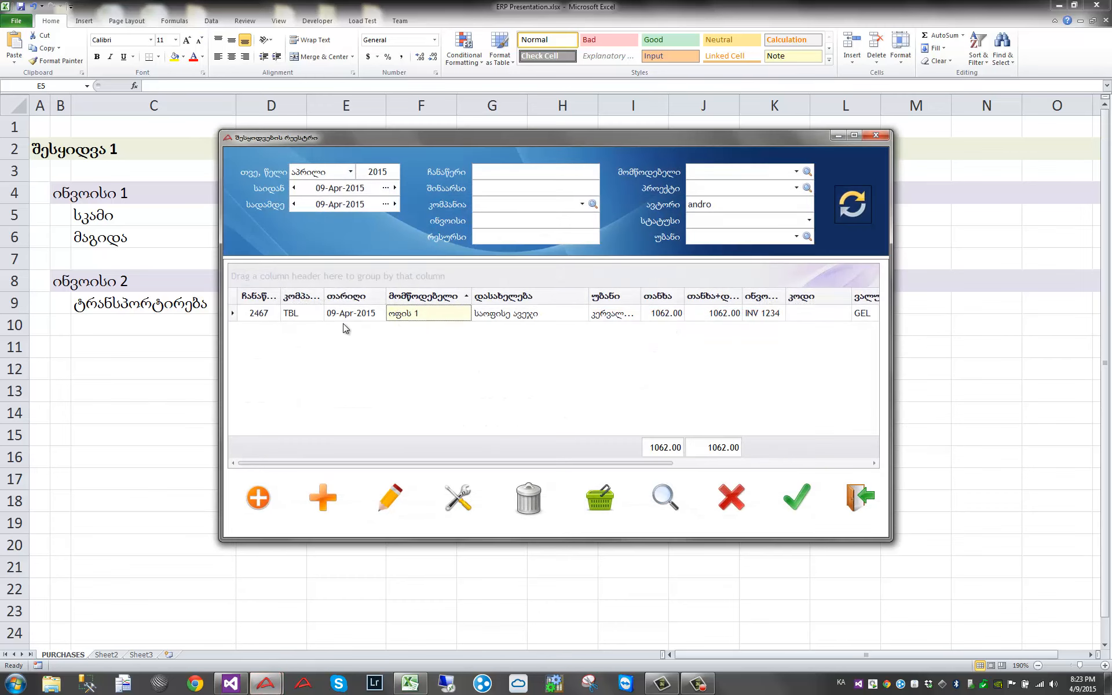
click(465, 502)
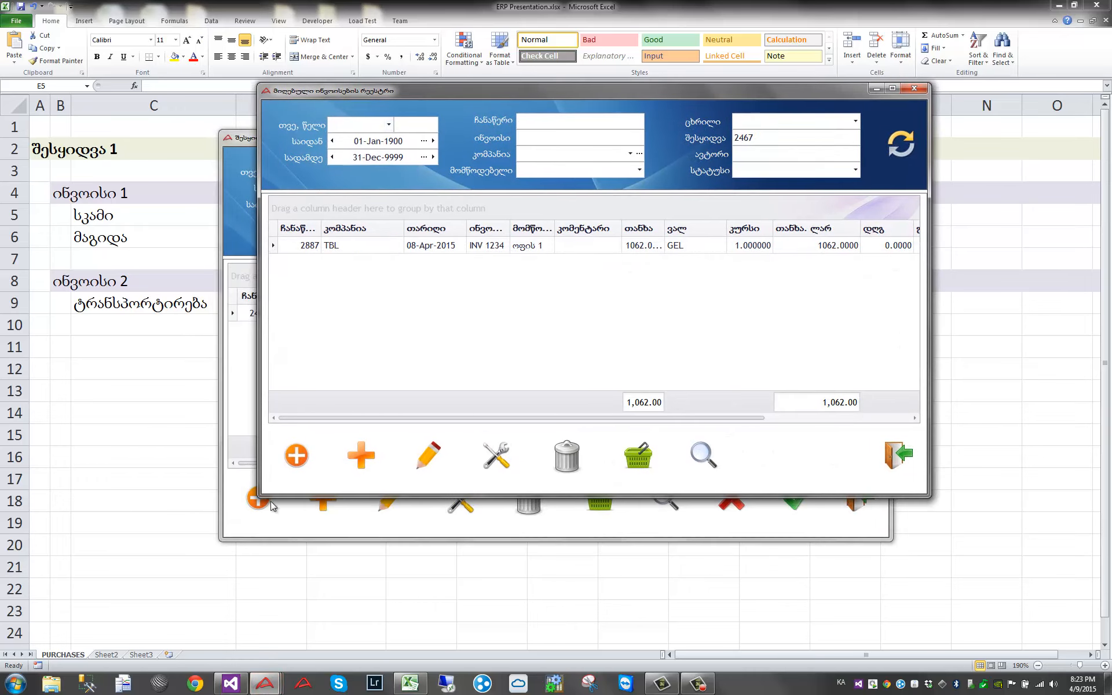
click(297, 457)
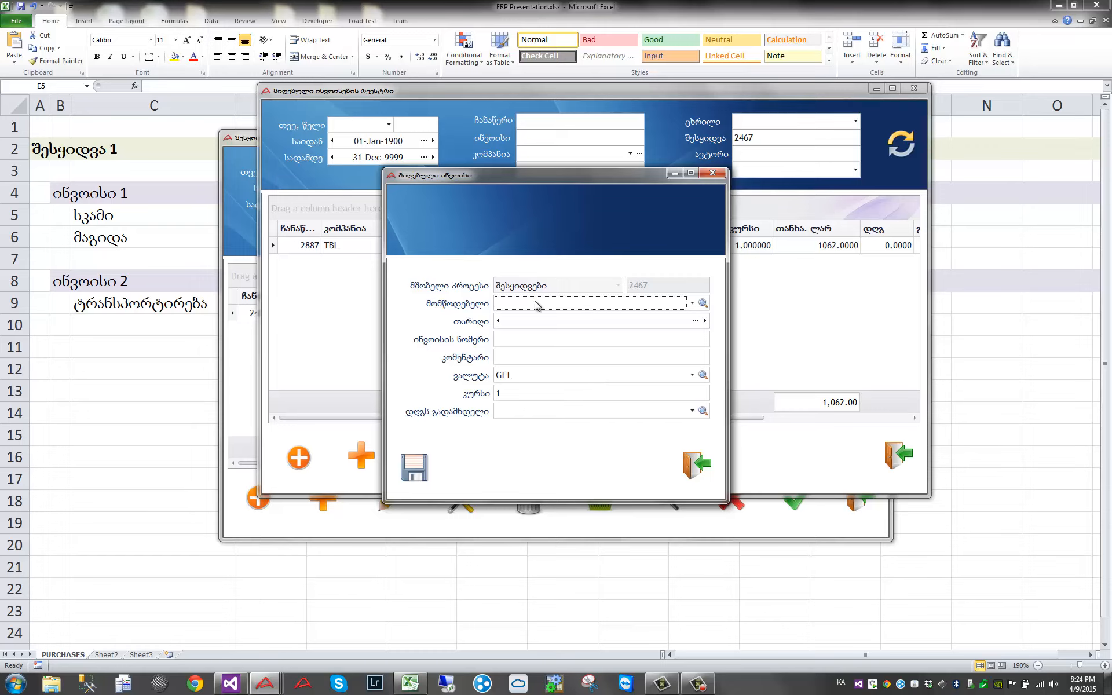
click(698, 466)
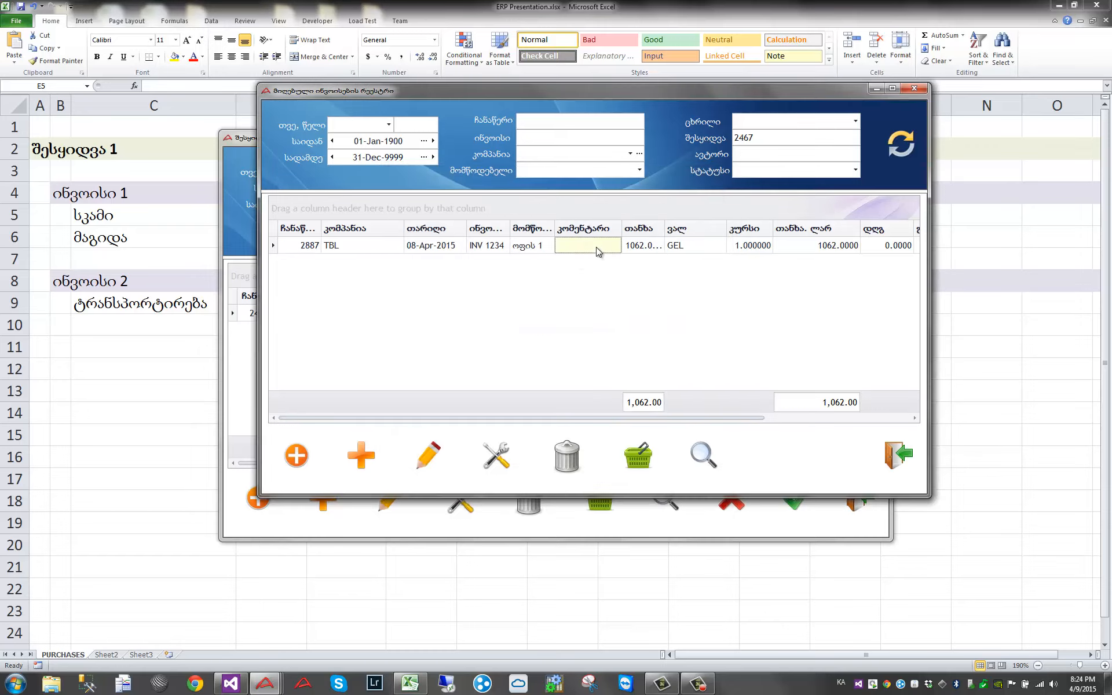
click(904, 464)
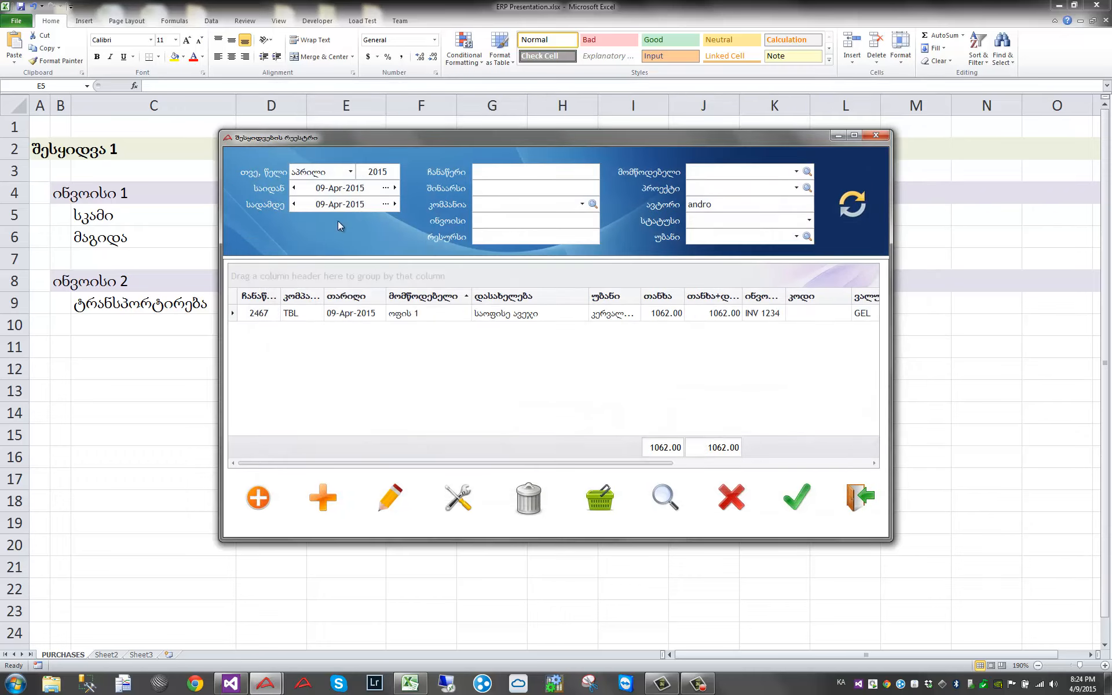
Step: Maximize the purchase register and select the საოფისე ავეჯი purchase
click(854, 135)
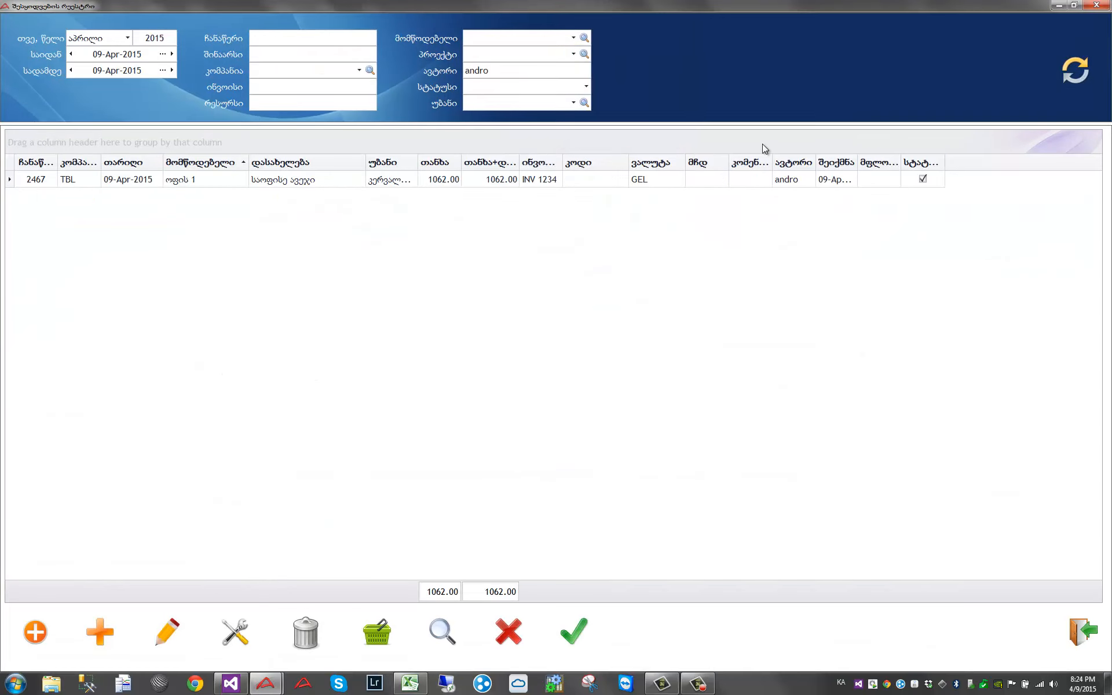
click(336, 183)
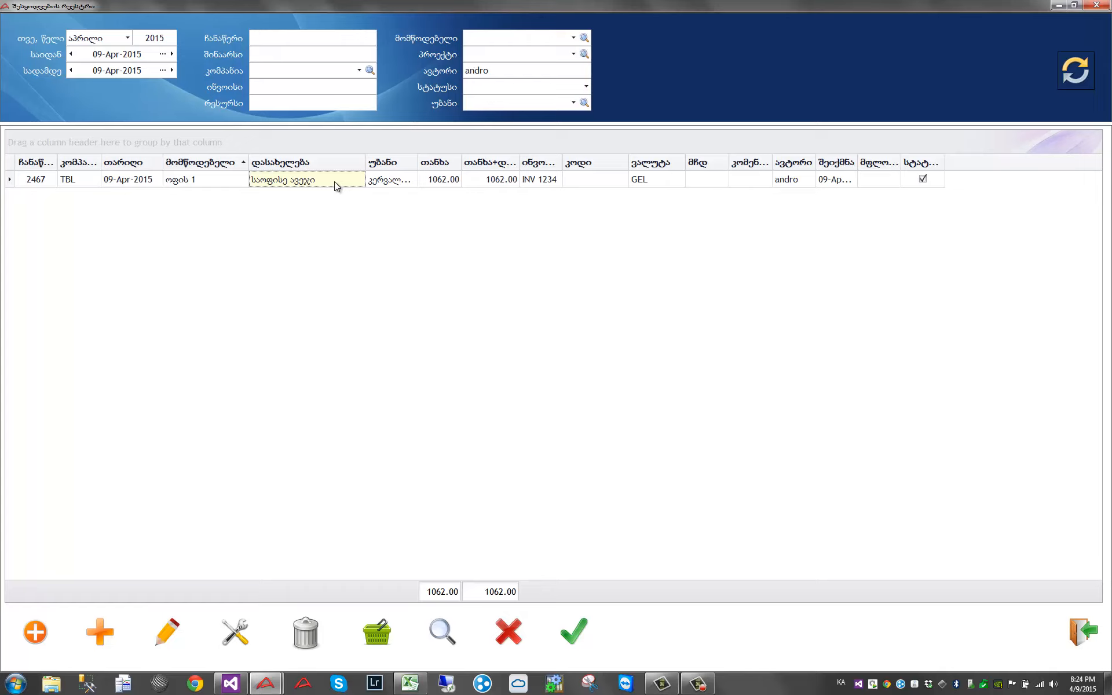